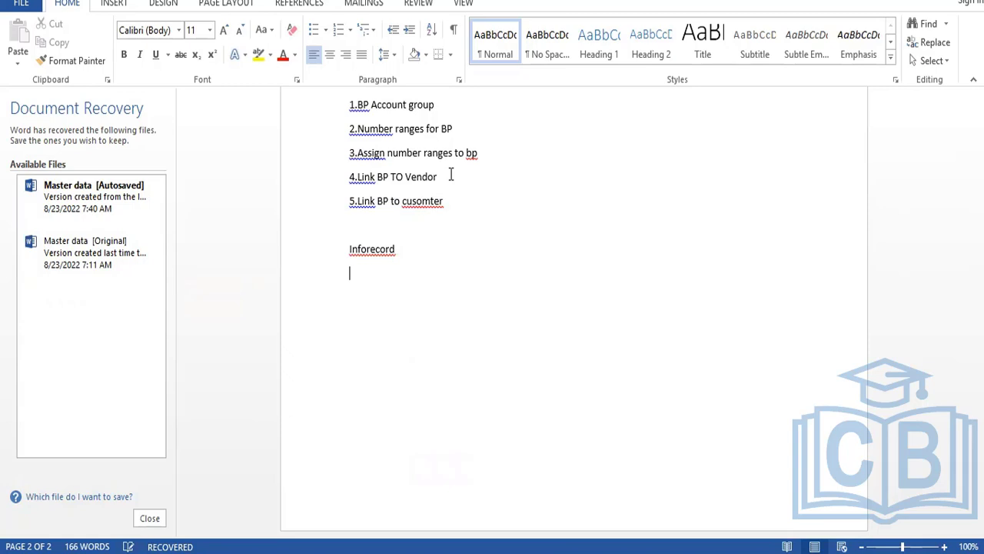
- Write "Latest price of Particular material and vendor combination we will maintiang" under the Inforecord heading
{"action": "type", "text": "Latest price of Particular "}
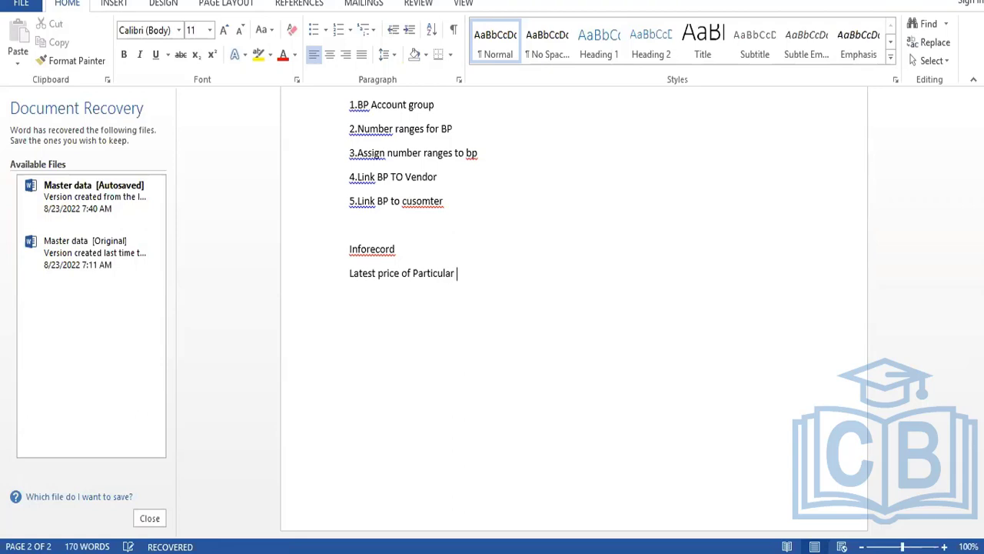
{"action": "type", "text": "material and vendor cobona"}
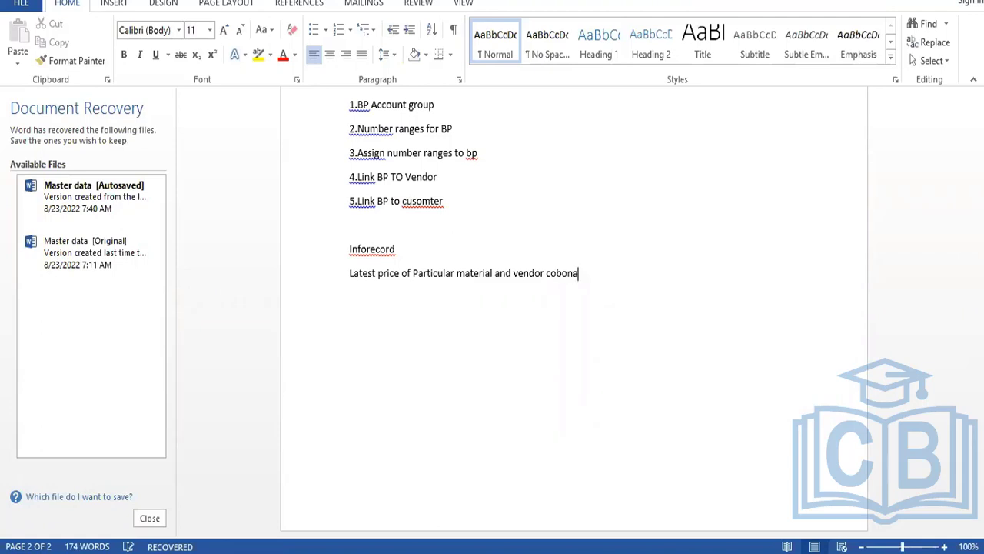
{"action": "key", "text": "BackSpace"}
{"action": "key", "text": "BackSpace"}
{"action": "key", "text": "BackSpace"}
{"action": "key", "text": "BackSpace"}
{"action": "key", "text": "BackSpace"}
{"action": "type", "text": "ombination we will m"}
{"action": "key", "text": "BackSpace"}
{"action": "type", "text": "m"}
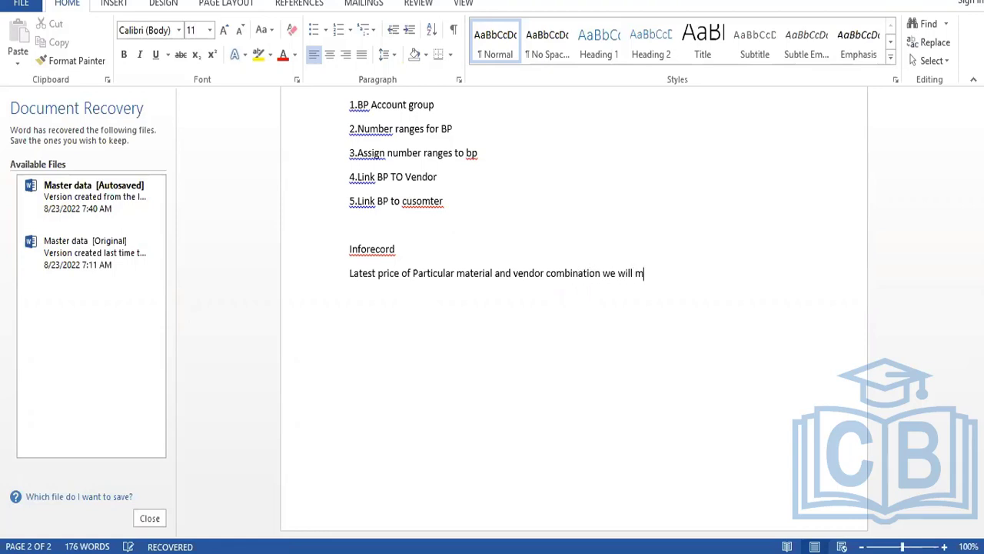
{"action": "type", "text": "aintiang"}
- List the info record types on separate lines: "1.Stand info", "2.Subcon info", "3.Consignement" and "4.Pipe line"
{"action": "key", "text": "Return"}
{"action": "type", "text": "1.Stand info"}
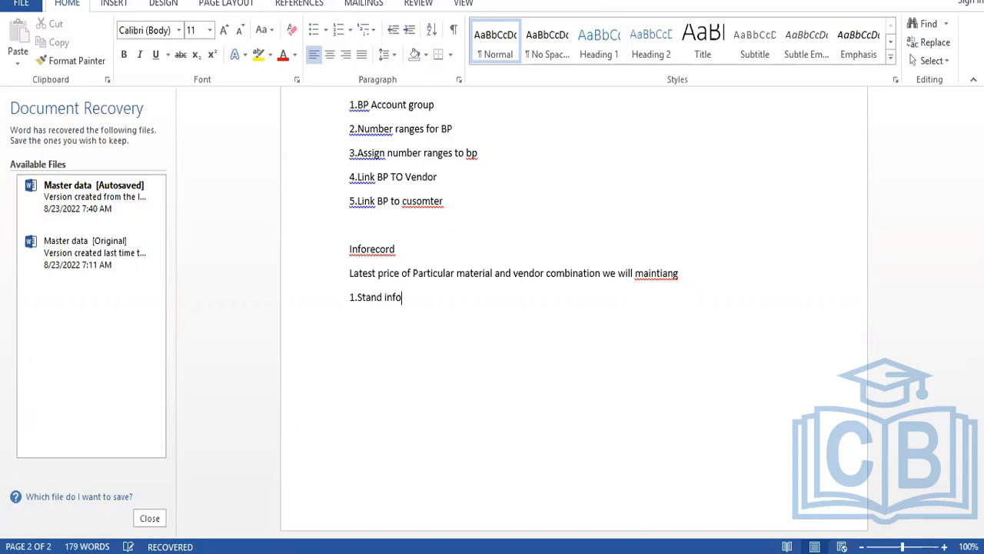
{"action": "key", "text": "Return"}
{"action": "type", "text": "2.Subcon info"}
{"action": "key", "text": "Return"}
{"action": "type", "text": "3.Cons"}
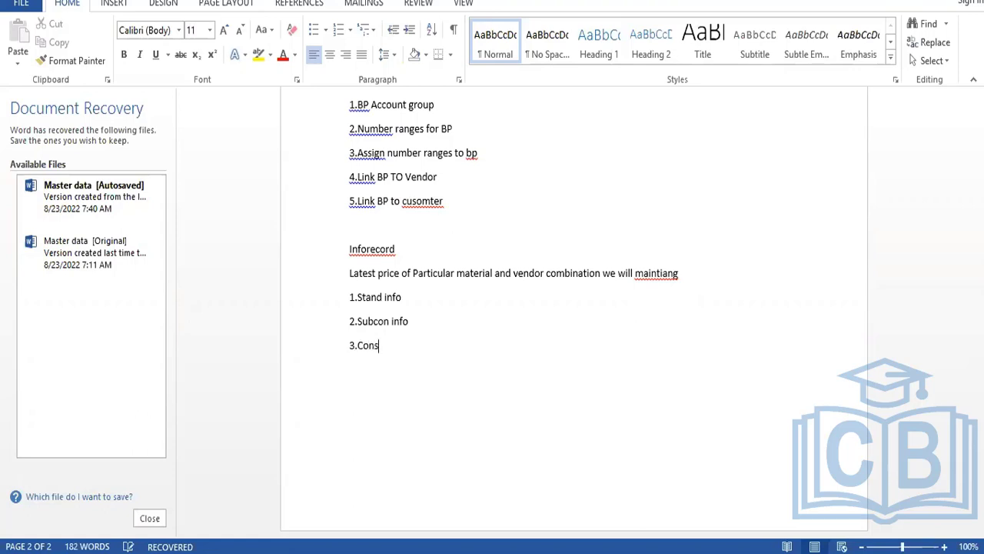
{"action": "type", "text": "igm"}
{"action": "key", "text": "BackSpace"}
{"action": "type", "text": "nement "}
{"action": "type", "text": "4."}
{"action": "type", "text": "Pipe"}
{"action": "type", "text": " line"}
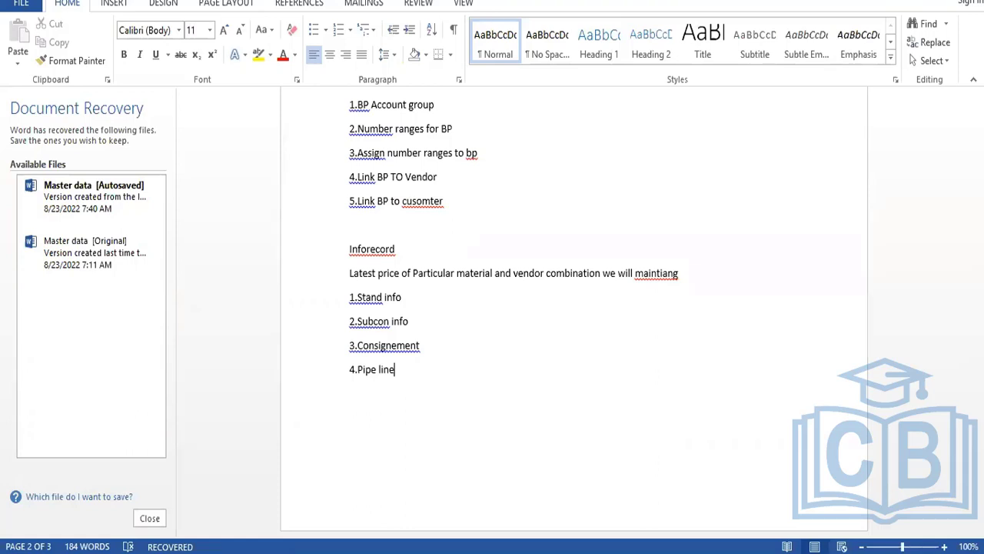
- Add the configuration items "1.Number ranges", "2.Documenent type – IL,IN" and "3.Inspection certificates -" on separate lines below the types
{"action": "key", "text": "Return"}
{"action": "type", "text": "1.Number ranges"}
{"action": "key", "text": "Return"}
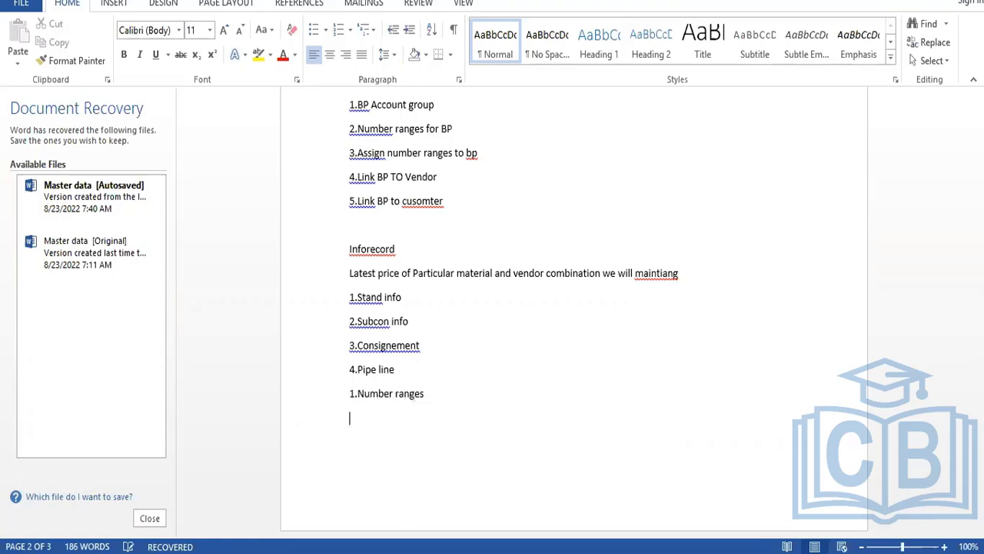
{"action": "type", "text": "2.Documenent type --"}
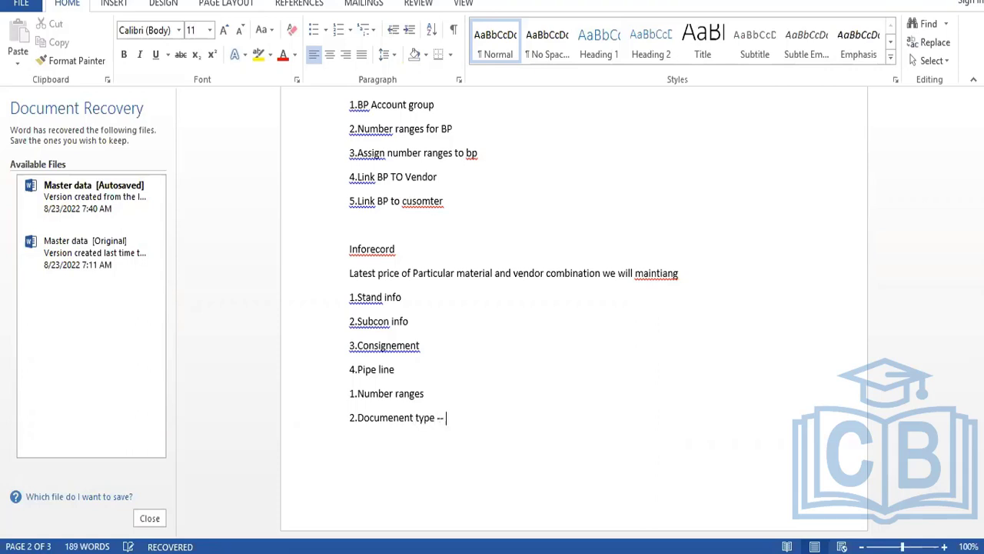
{"action": "type", "text": " IL,IN"}
{"action": "key", "text": "Return"}
{"action": "type", "text": "3.Inspec"}
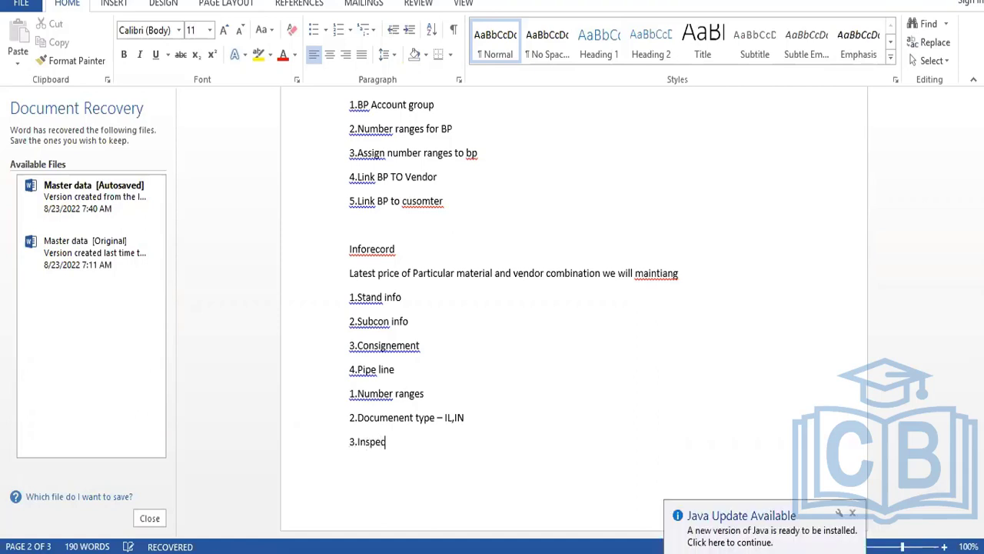
{"action": "type", "text": "tion certificates"}
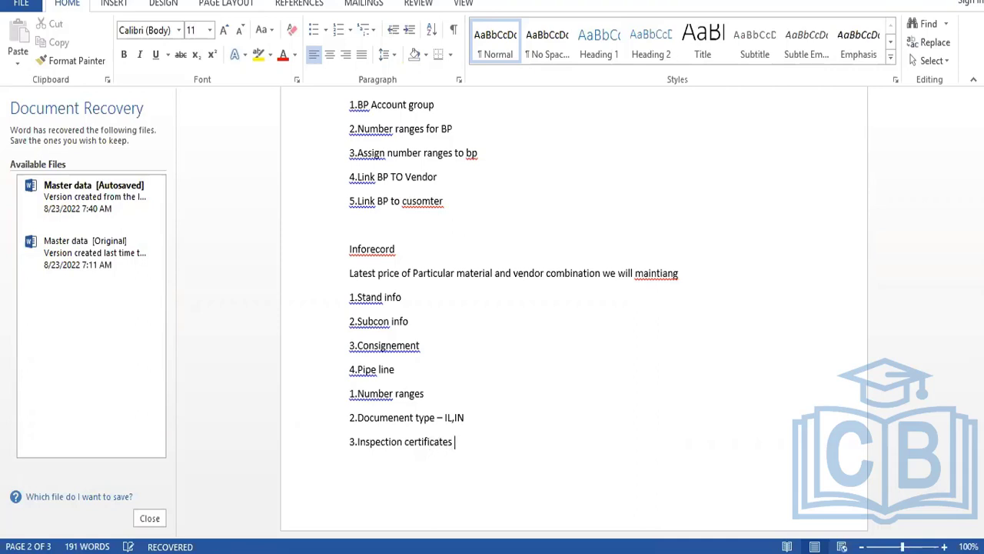
{"action": "type", "text": " -"}
- Try to save the recovered document to the Desktop under the name Master data
{"action": "key", "text": "ctrl+s"}
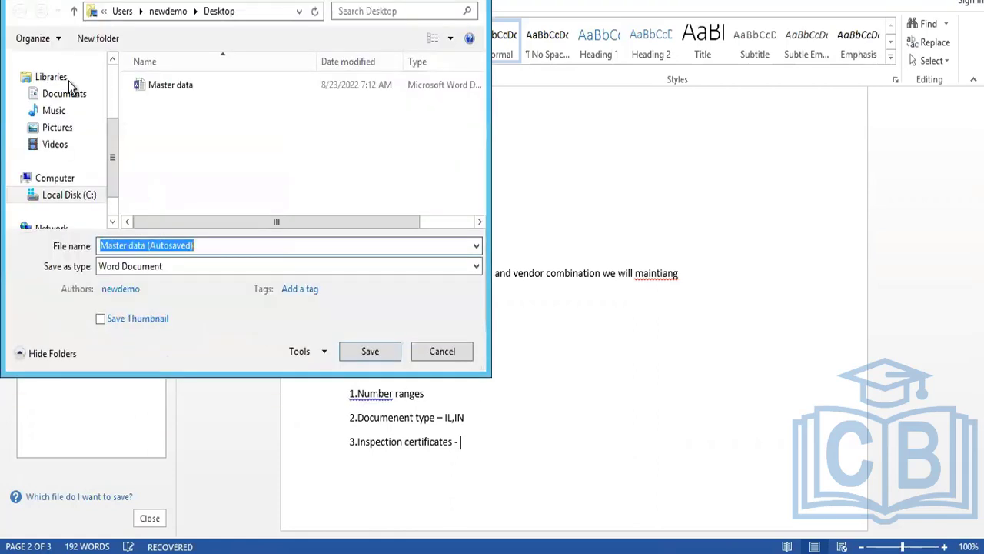
{"action": "left_click", "coordinate": [199, 245]}
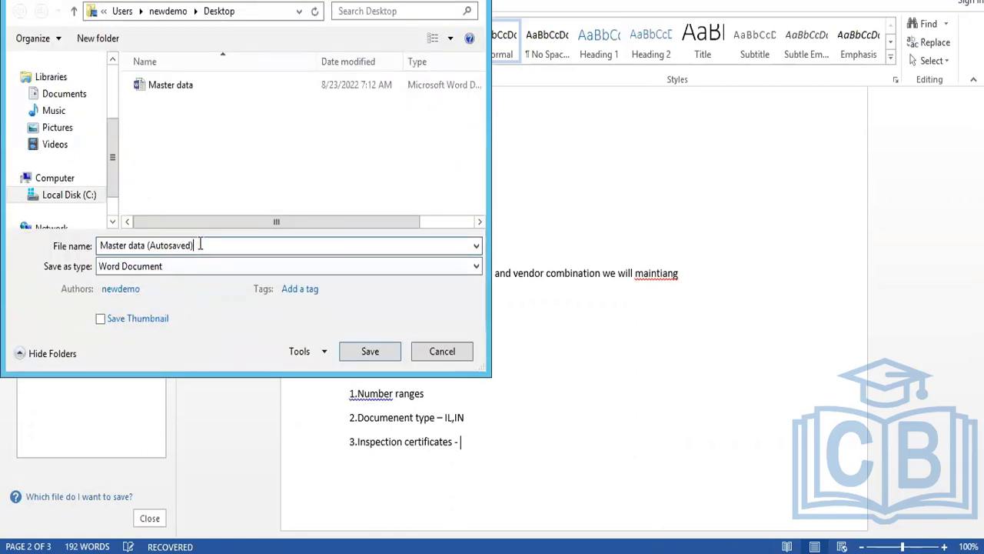
{"action": "key", "text": "BackSpace"}
{"action": "key", "text": "BackSpace"}
{"action": "key", "text": "BackSpace"}
{"action": "key", "text": "BackSpace"}
{"action": "key", "text": "BackSpace"}
{"action": "key", "text": "BackSpace"}
{"action": "key", "text": "BackSpace"}
{"action": "key", "text": "BackSpace"}
{"action": "key", "text": "BackSpace"}
{"action": "key", "text": "BackSpace"}
{"action": "key", "text": "BackSpace"}
{"action": "left_click", "coordinate": [179, 83]}
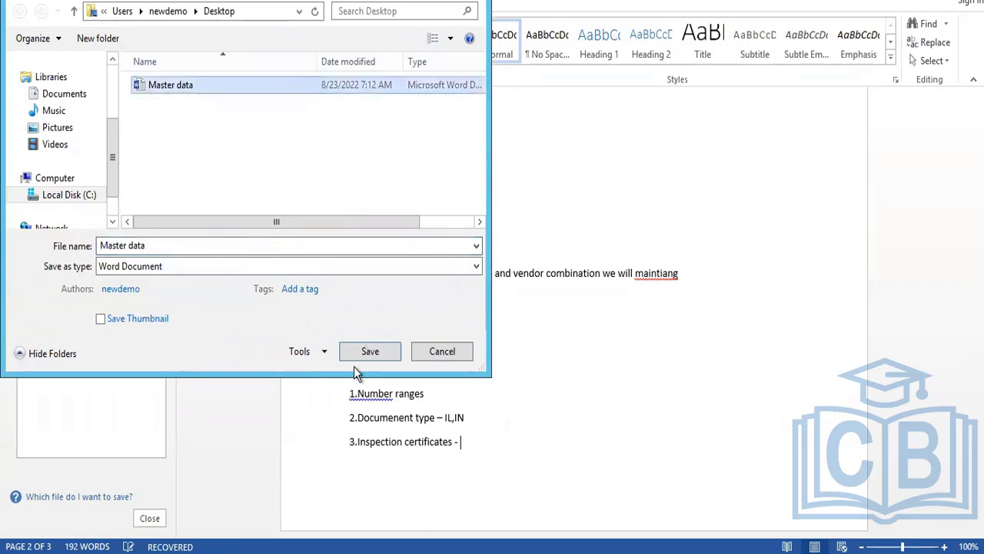
{"action": "left_click", "coordinate": [369, 351]}
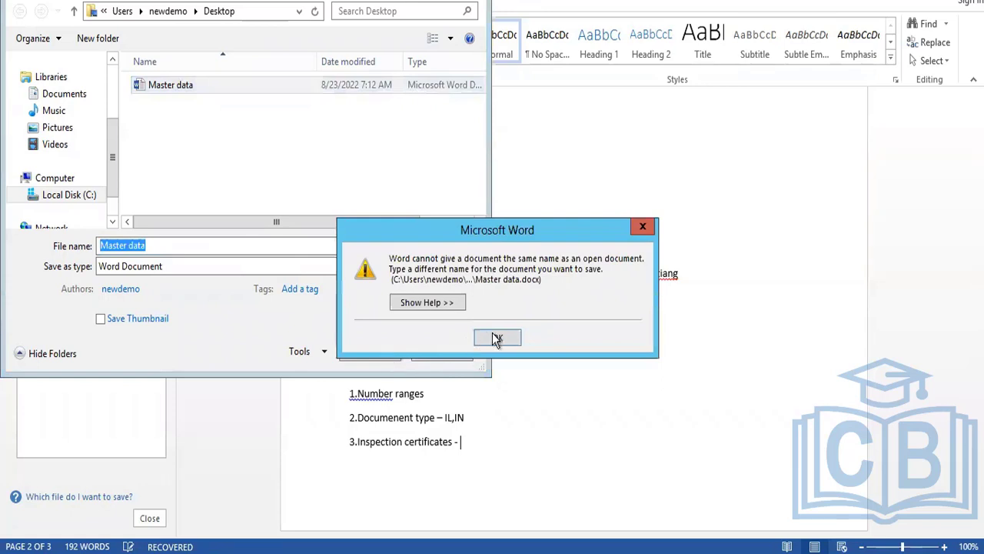
{"action": "left_click", "coordinate": [497, 339]}
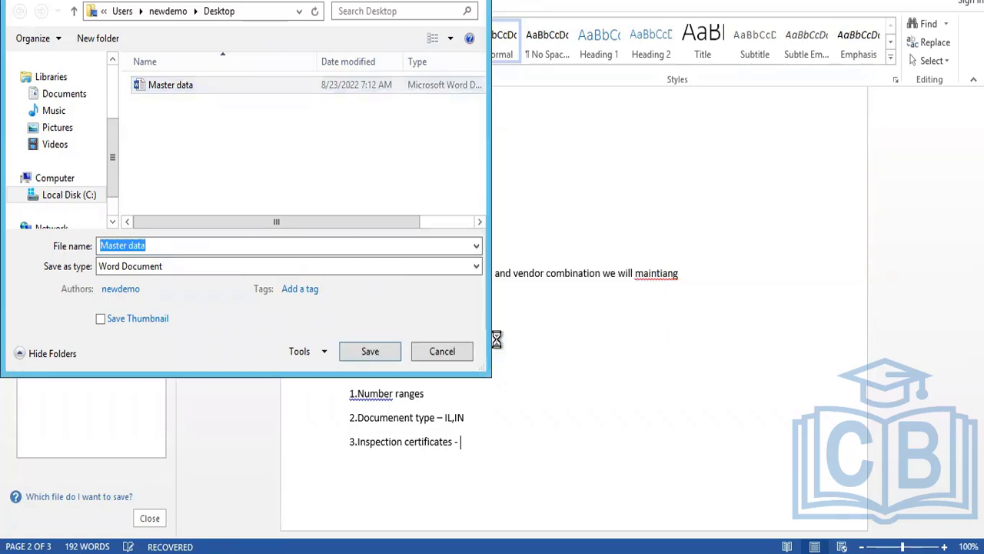
- Save the document to the Desktop as "Master data 1" and dismiss the document recovery list
{"action": "left_click", "coordinate": [170, 249]}
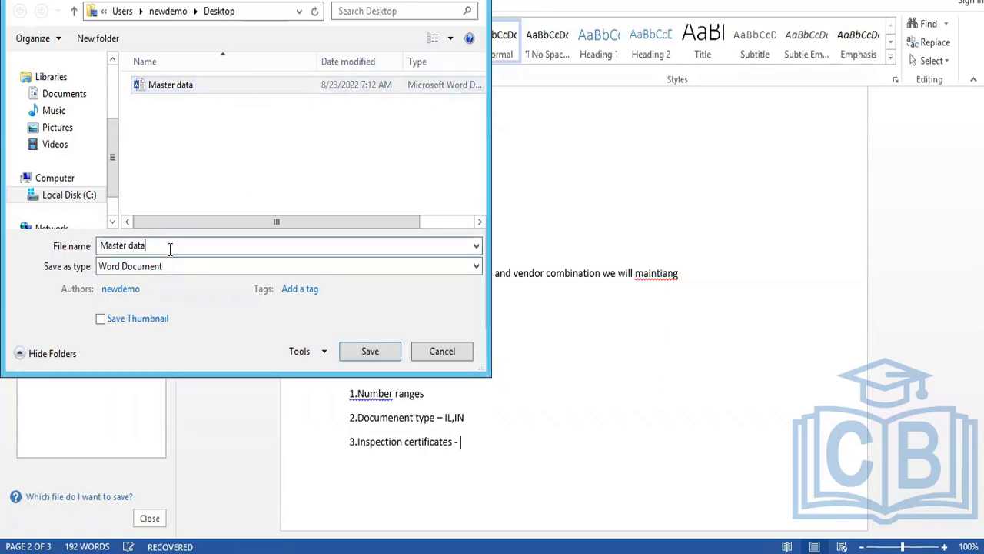
{"action": "type", "text": "1"}
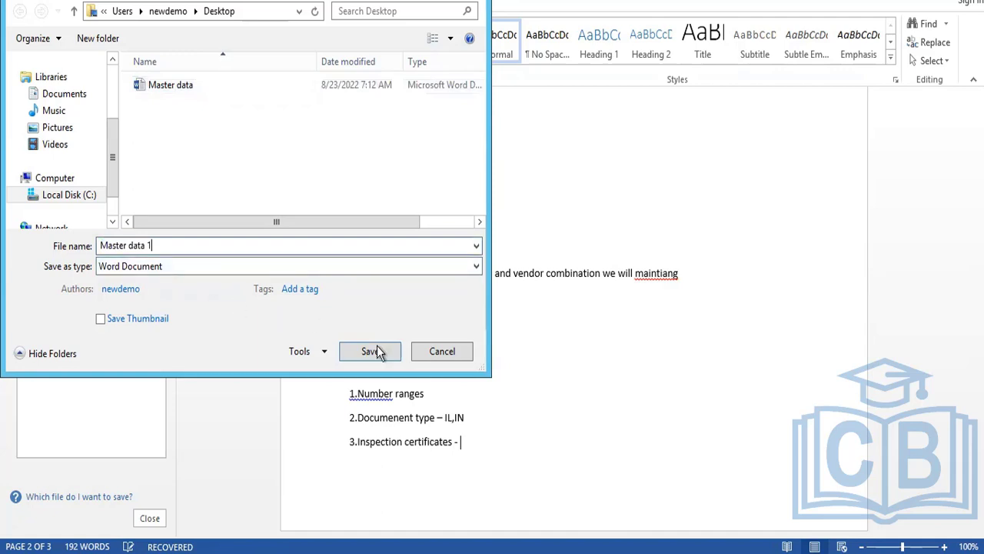
{"action": "left_click", "coordinate": [369, 351]}
{"action": "left_click", "coordinate": [145, 111]}
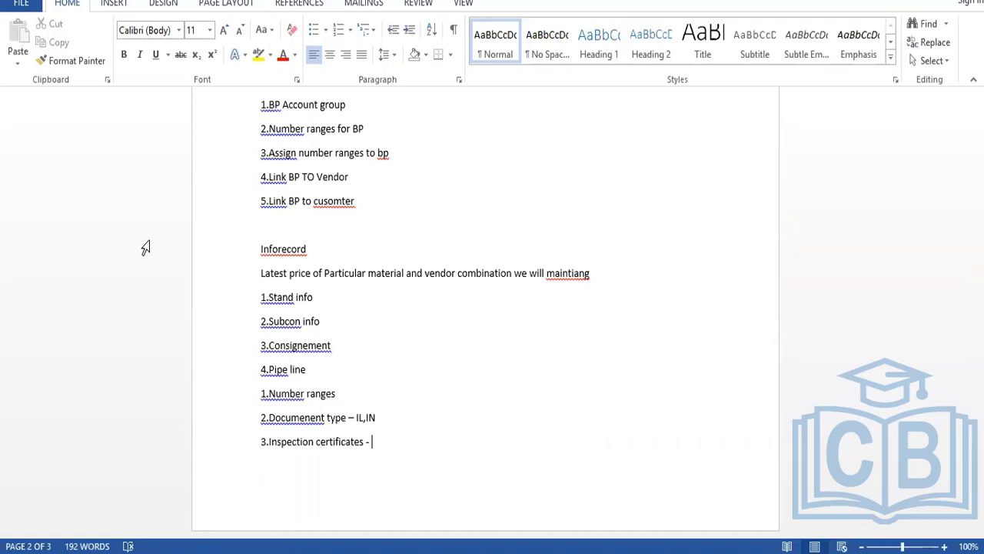
- Add the line "4.Price history" after the inspection certificates item
{"action": "key", "text": "ctrl+Return"}
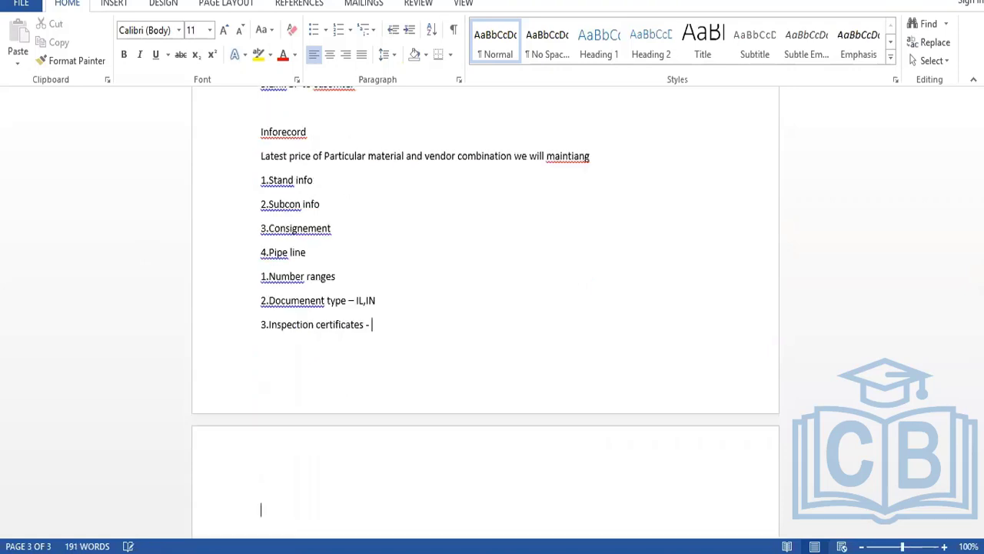
{"action": "type", "text": "4.Price hisotrye"}
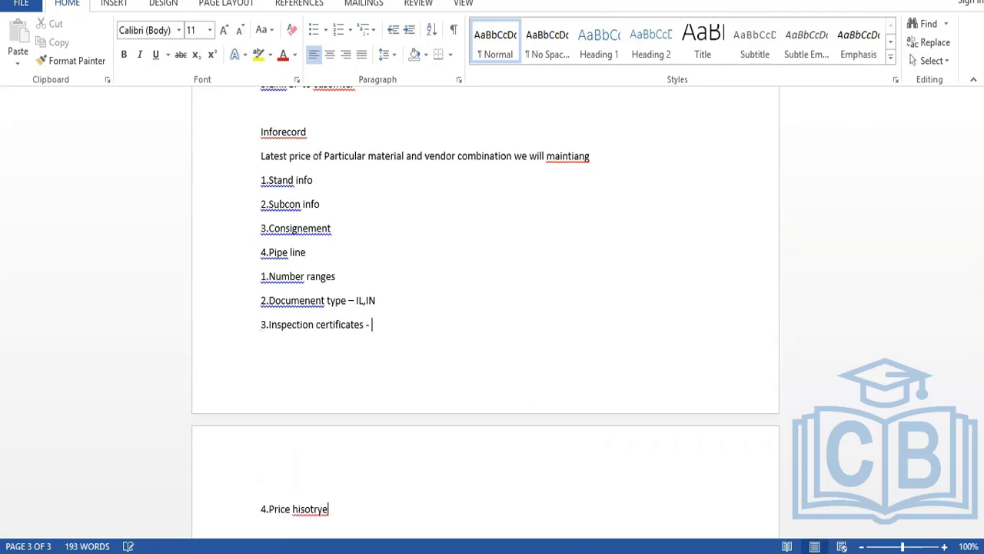
{"action": "key", "text": "BackSpace"}
{"action": "key", "text": "BackSpace"}
{"action": "key", "text": "BackSpace"}
{"action": "key", "text": "BackSpace"}
{"action": "key", "text": "BackSpace"}
{"action": "type", "text": "tory"}
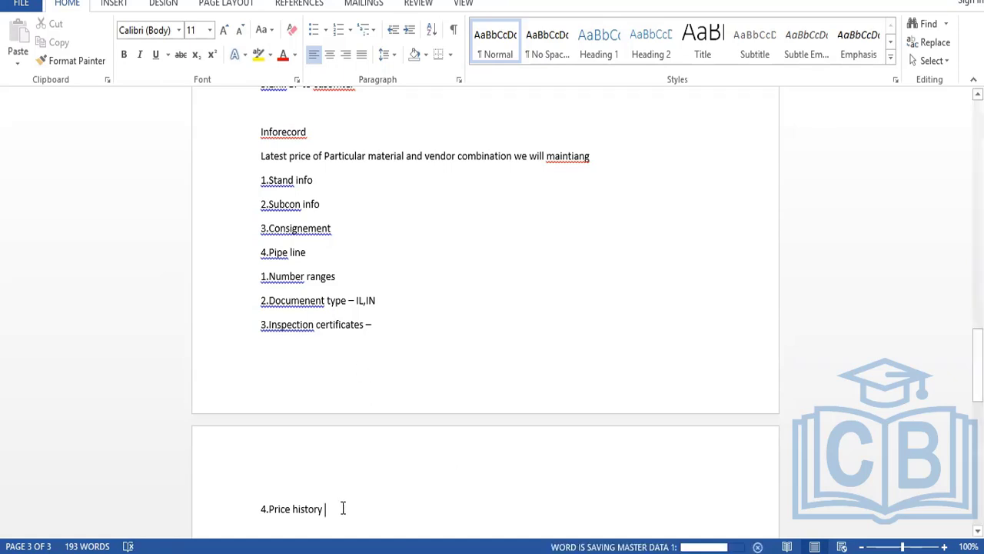
- Switch to SAP Easy Access, run transaction spro and display the SAP Reference IMG
{"action": "mouse_move", "coordinate": [212, 550]}
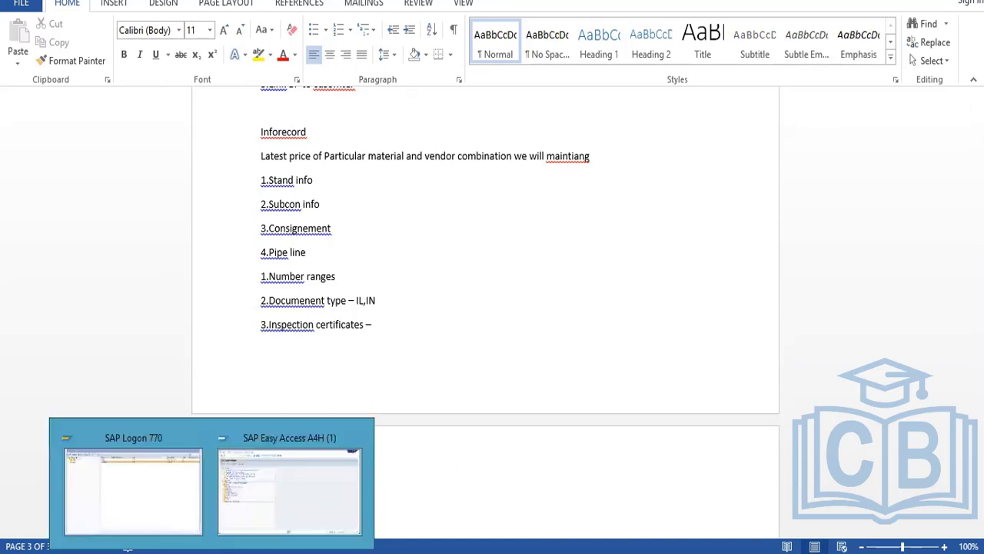
{"action": "left_click", "coordinate": [287, 502]}
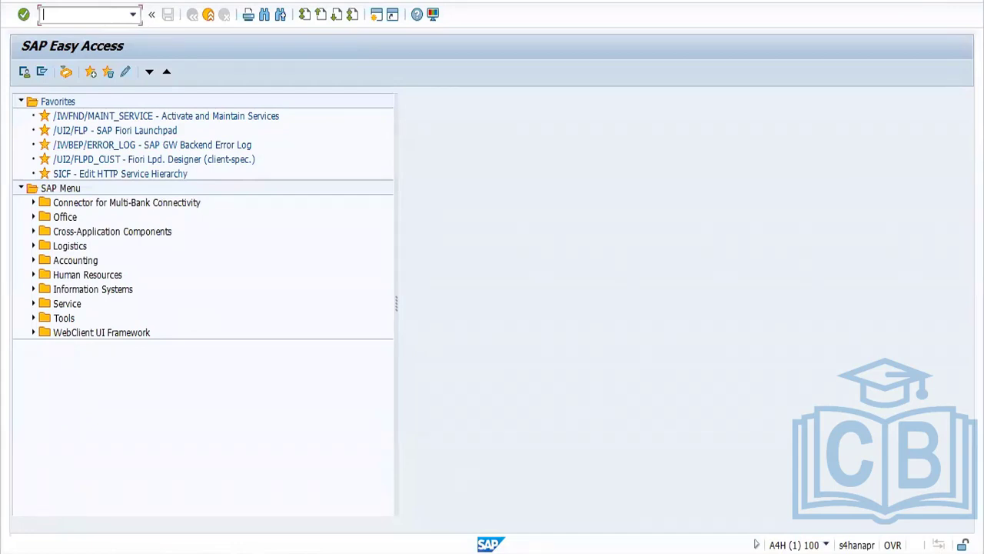
{"action": "type", "text": "spro"}
{"action": "key", "text": "Return"}
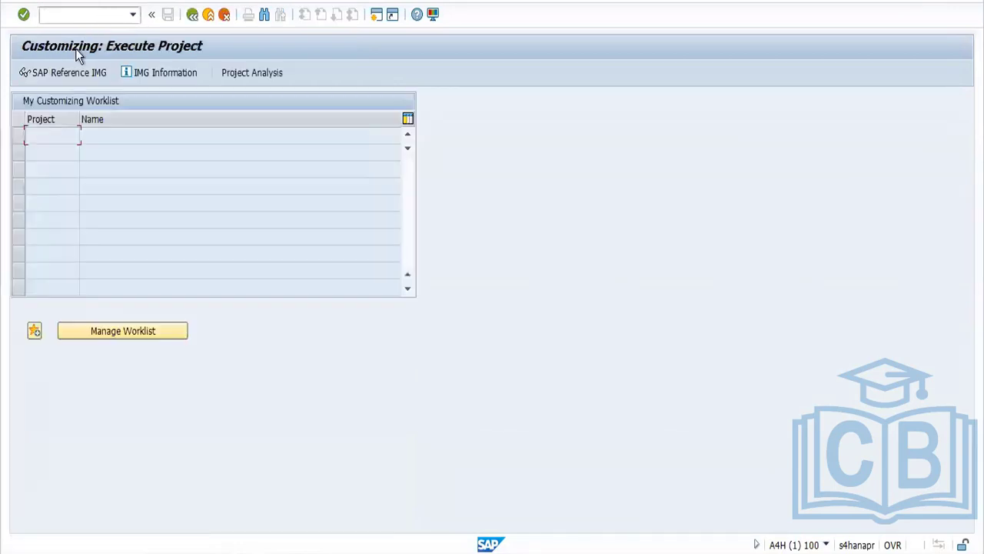
{"action": "left_click", "coordinate": [71, 77]}
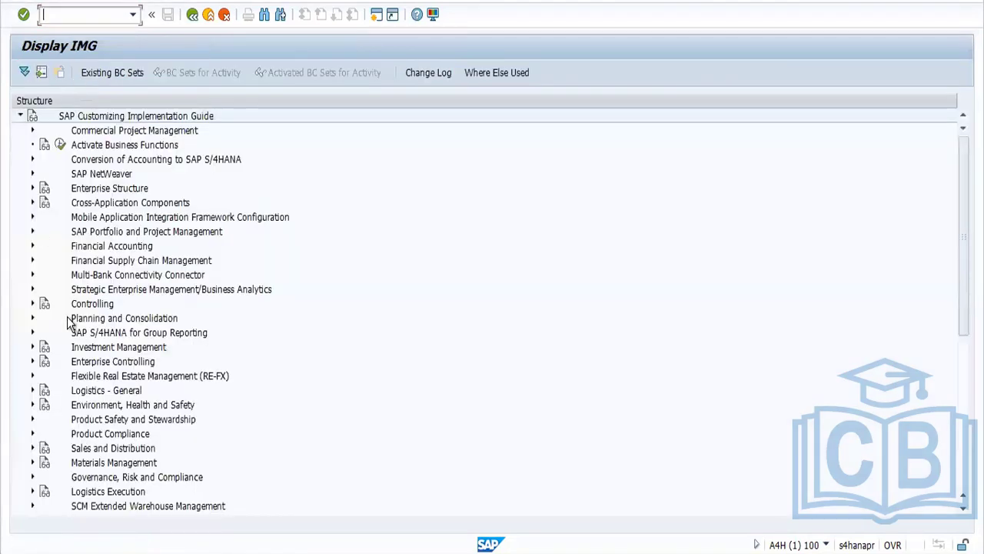
- Open the Define Number Ranges activity for Purchasing Info Record within Materials Management, Purchasing
{"action": "left_click", "coordinate": [33, 462]}
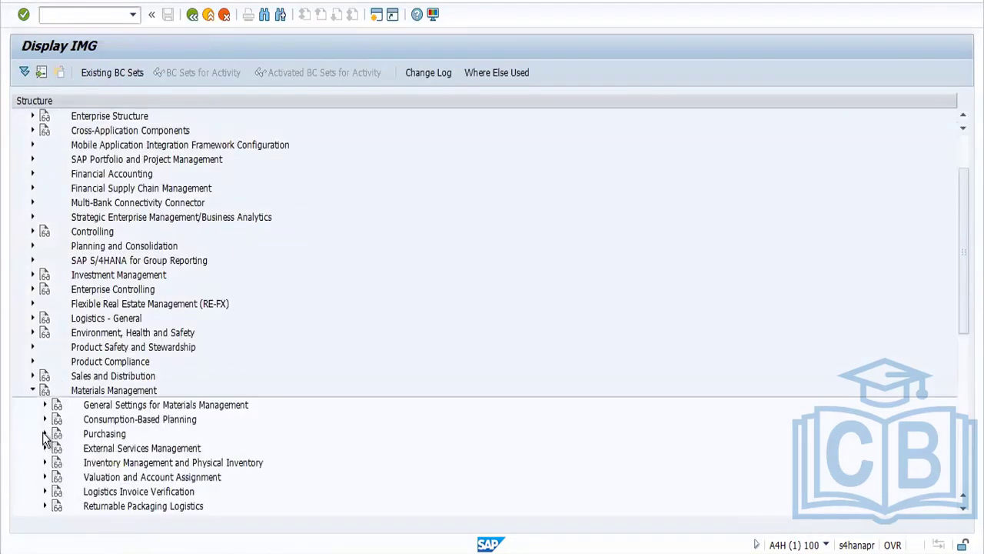
{"action": "left_click", "coordinate": [43, 433]}
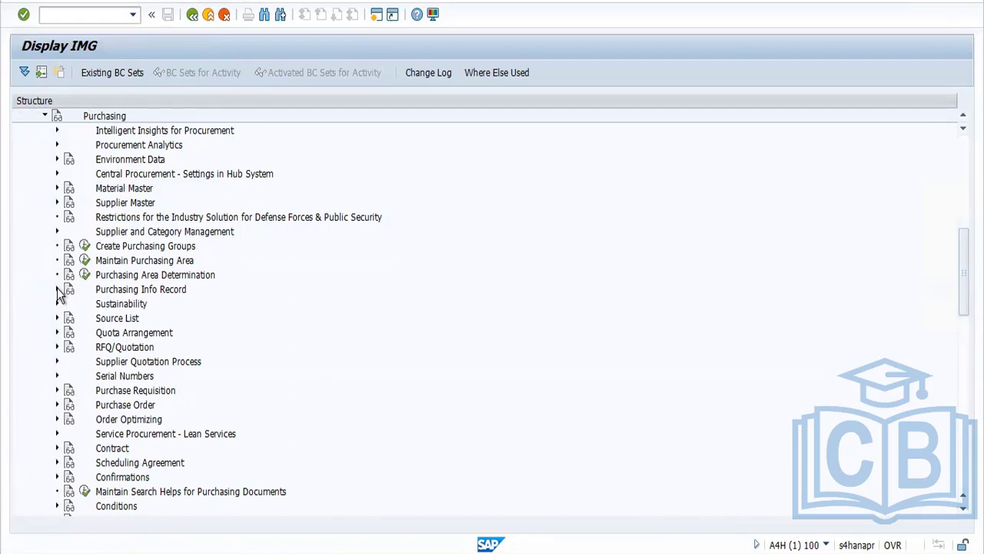
{"action": "left_click", "coordinate": [57, 290]}
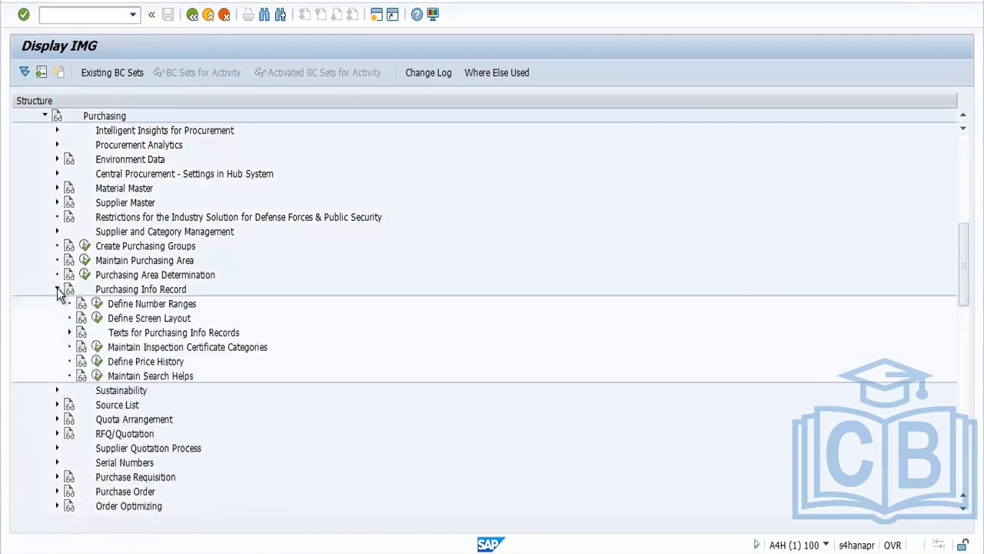
{"action": "left_click", "coordinate": [97, 304]}
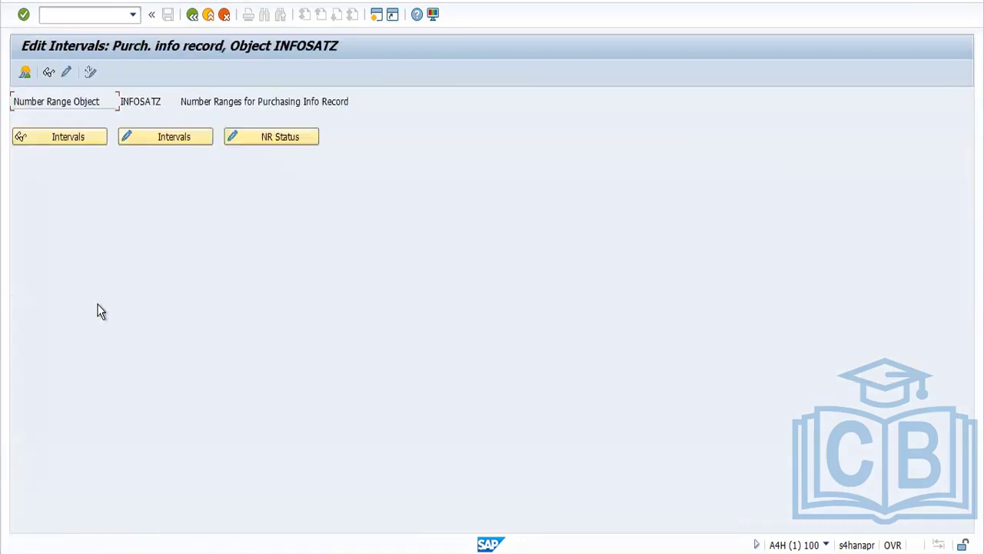
- Create a new number range group for purchasing info records with the group text "FORD gROUP"
{"action": "left_click", "coordinate": [65, 73]}
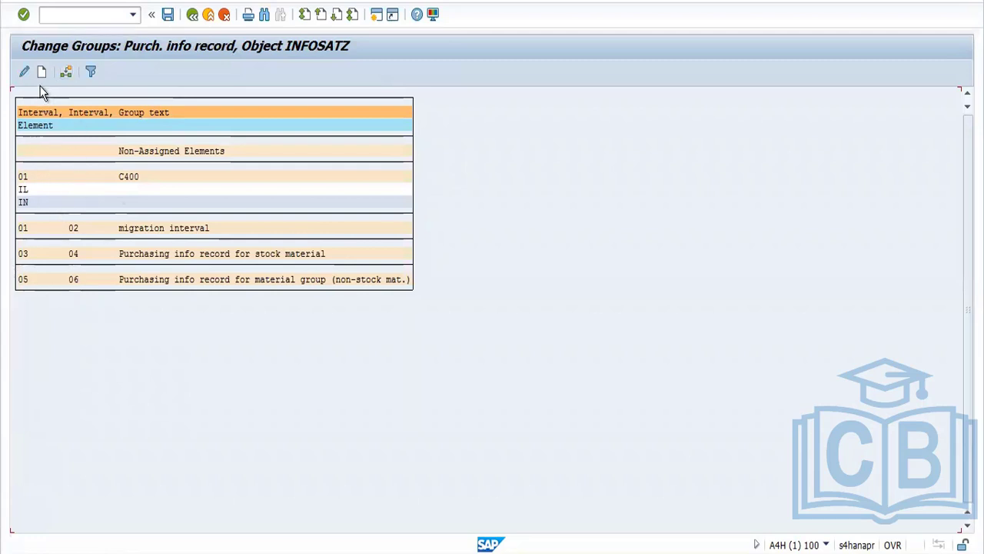
{"action": "left_click", "coordinate": [41, 72]}
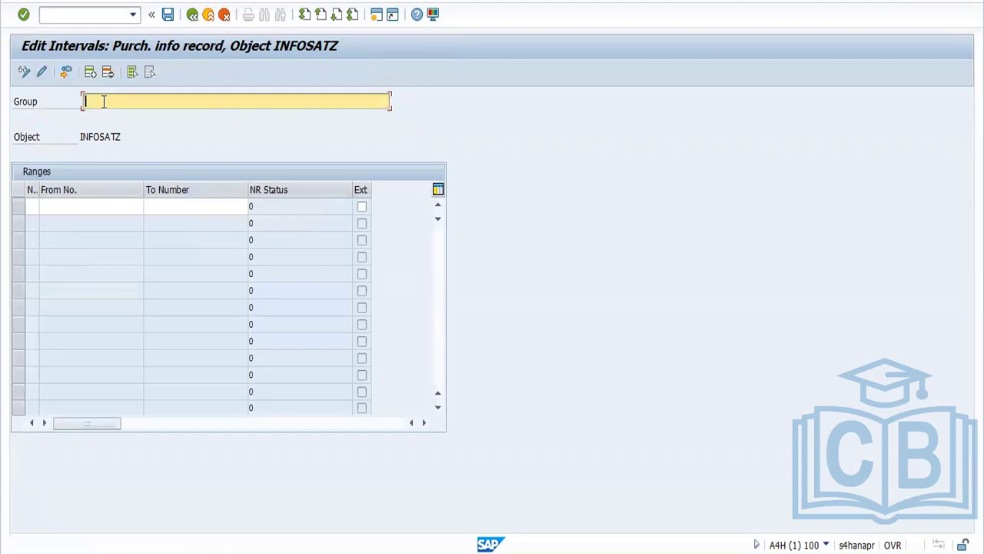
{"action": "type", "text": "FORI"}
{"action": "type", "text": " gROUP"}
- Enter interval A1 for the group, running from number 2000 to 2999
{"action": "left_click", "coordinate": [31, 206]}
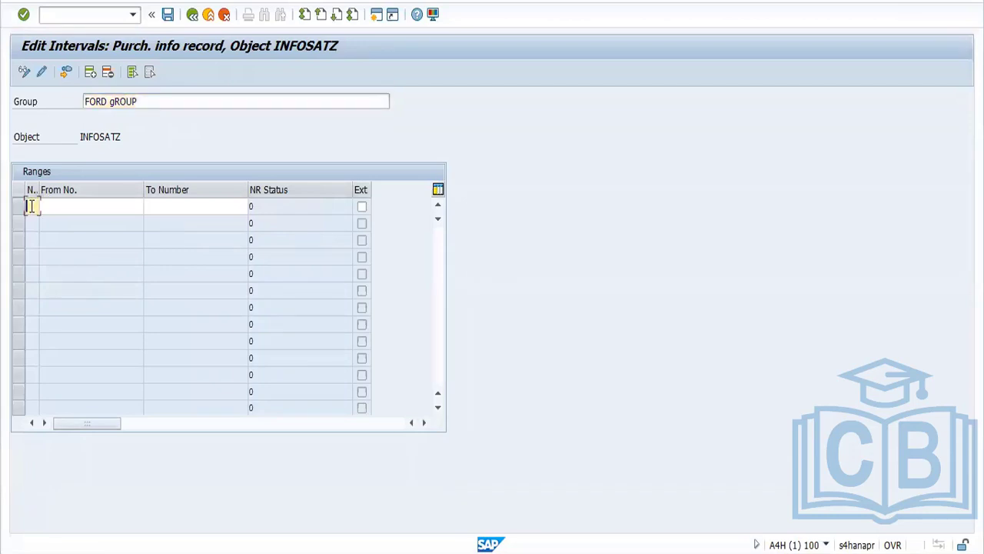
{"action": "type", "text": "01"}
{"action": "key", "text": "Tab"}
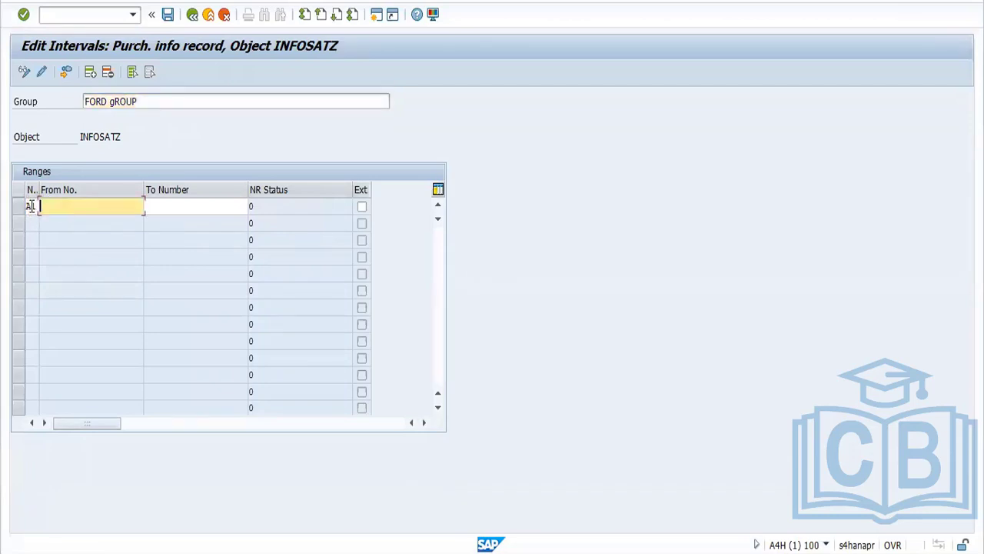
{"action": "type", "text": "2000"}
{"action": "key", "text": "Tab"}
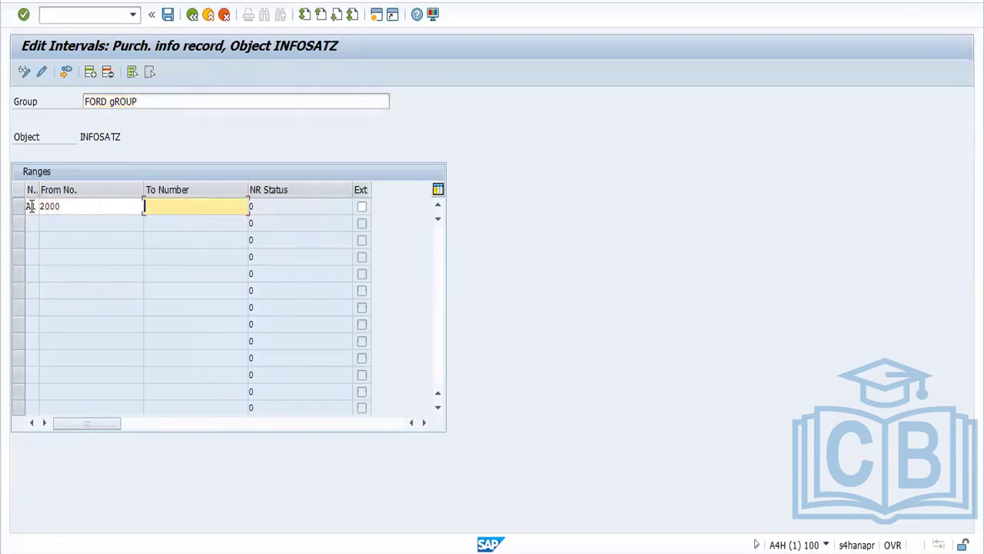
{"action": "type", "text": "2999"}
{"action": "key", "text": "Return"}
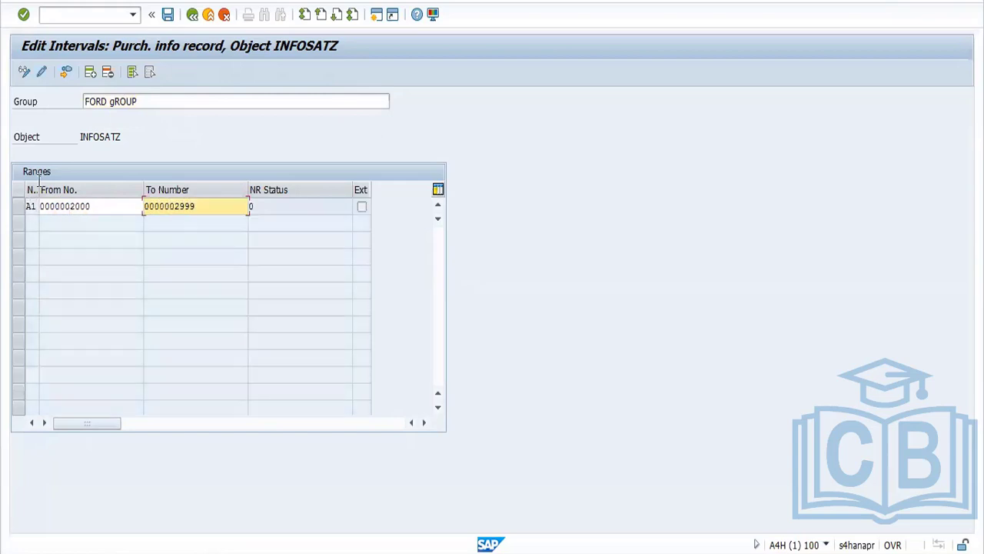
- Save the A1 interval of the FORD gROUP and return to the number range groups overview
{"action": "left_click", "coordinate": [169, 16]}
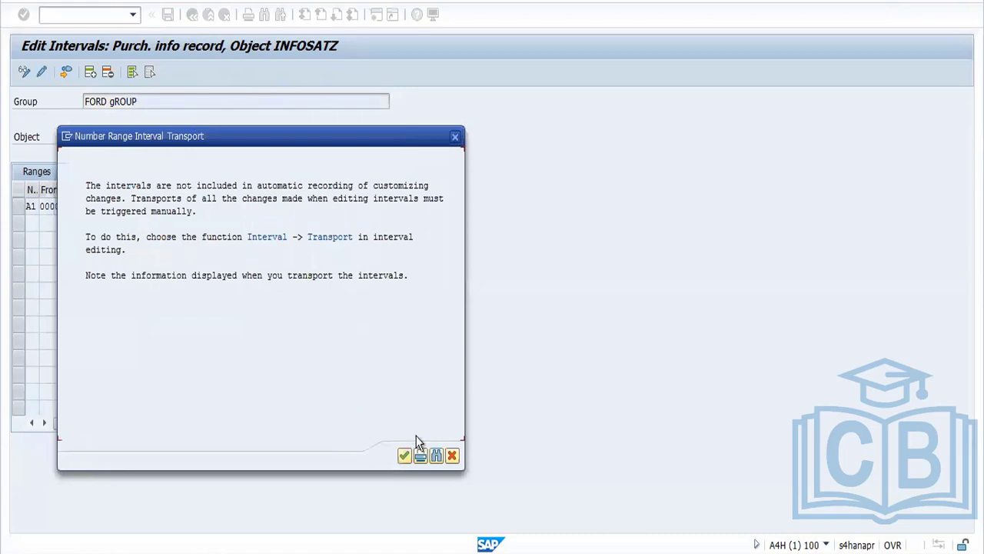
{"action": "left_click", "coordinate": [404, 455]}
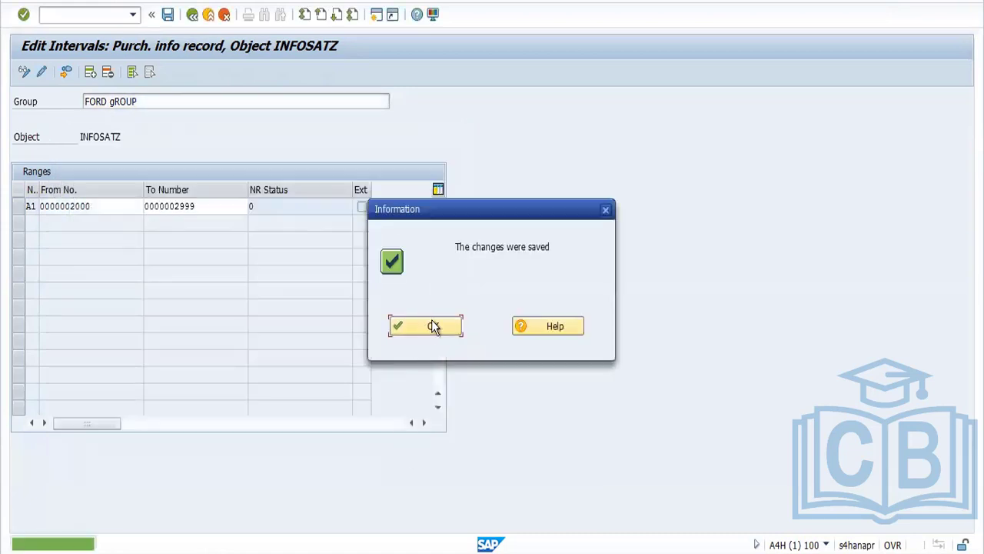
{"action": "left_click", "coordinate": [433, 327]}
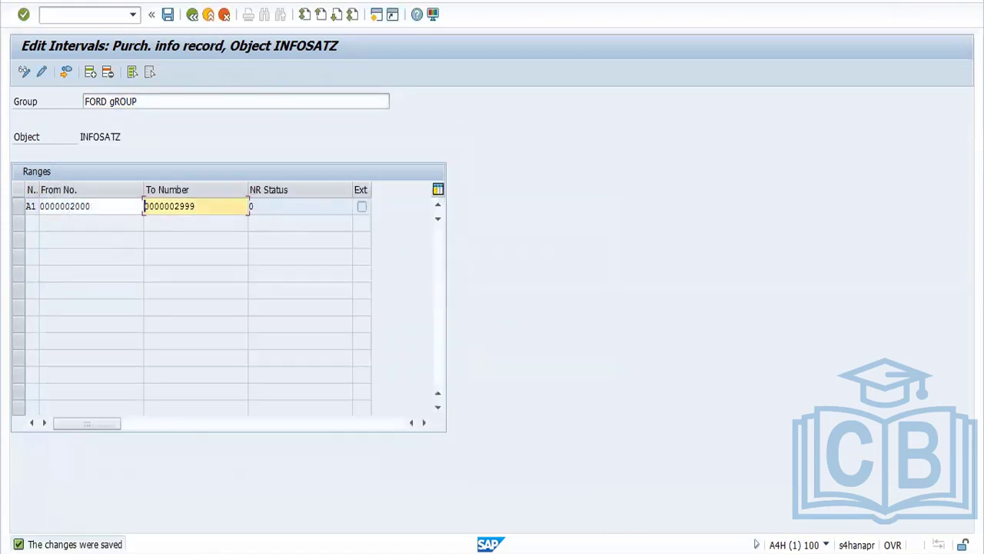
{"action": "left_click", "coordinate": [194, 13]}
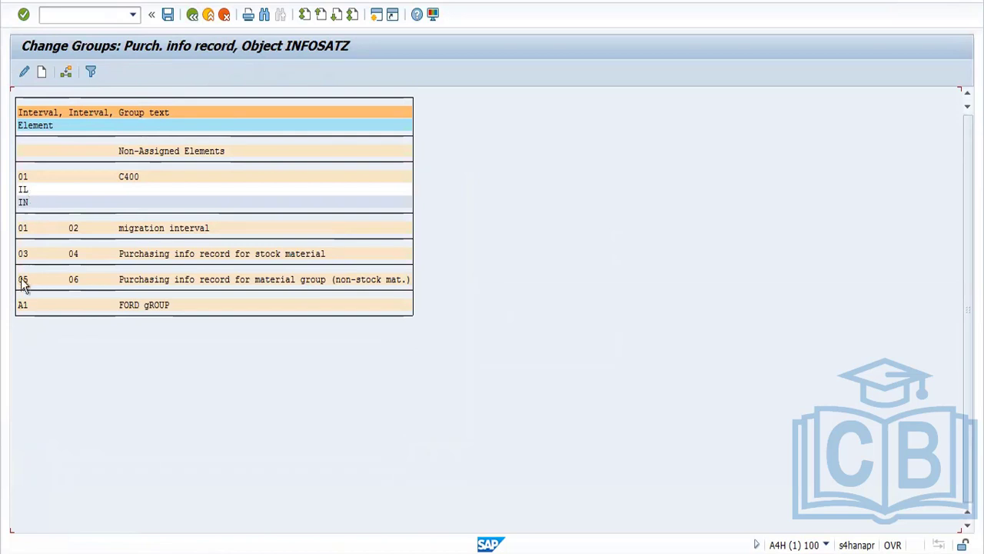
{"action": "left_click", "coordinate": [24, 306]}
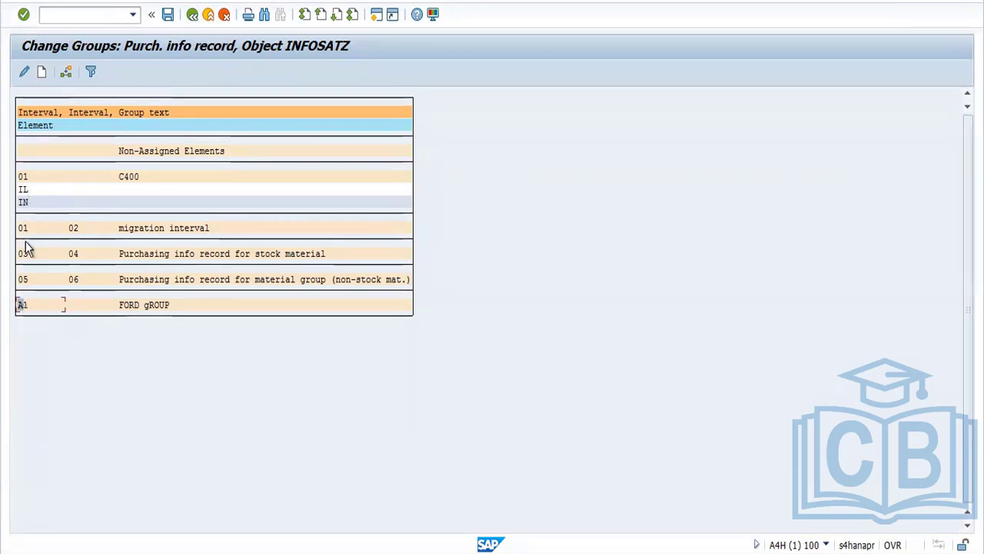
{"action": "double_click", "coordinate": [24, 189]}
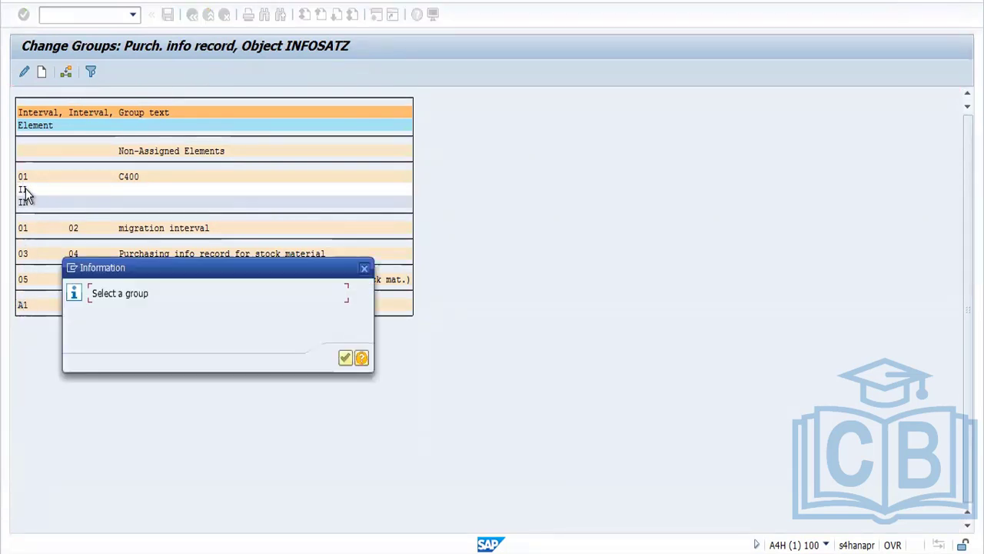
{"action": "left_click", "coordinate": [344, 359]}
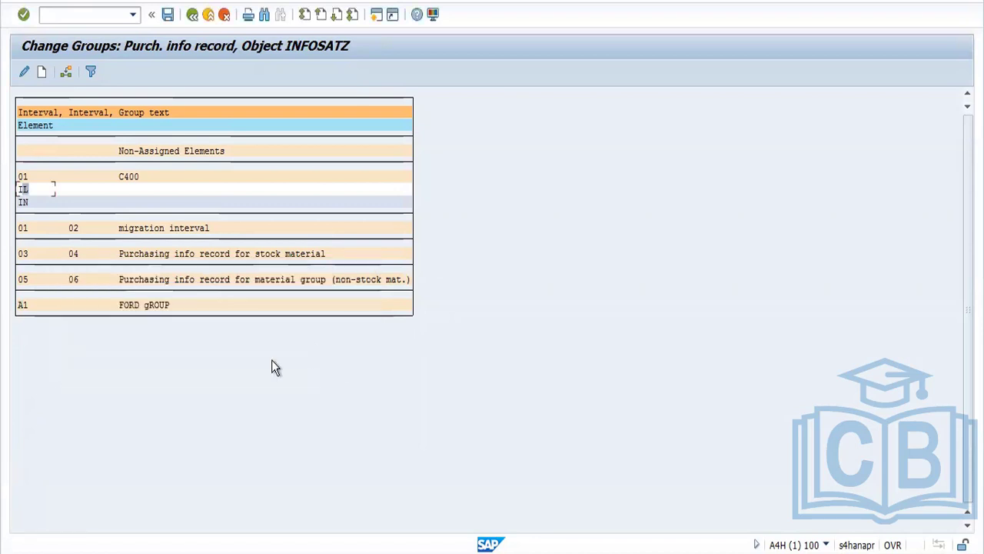
{"action": "left_click", "coordinate": [22, 306]}
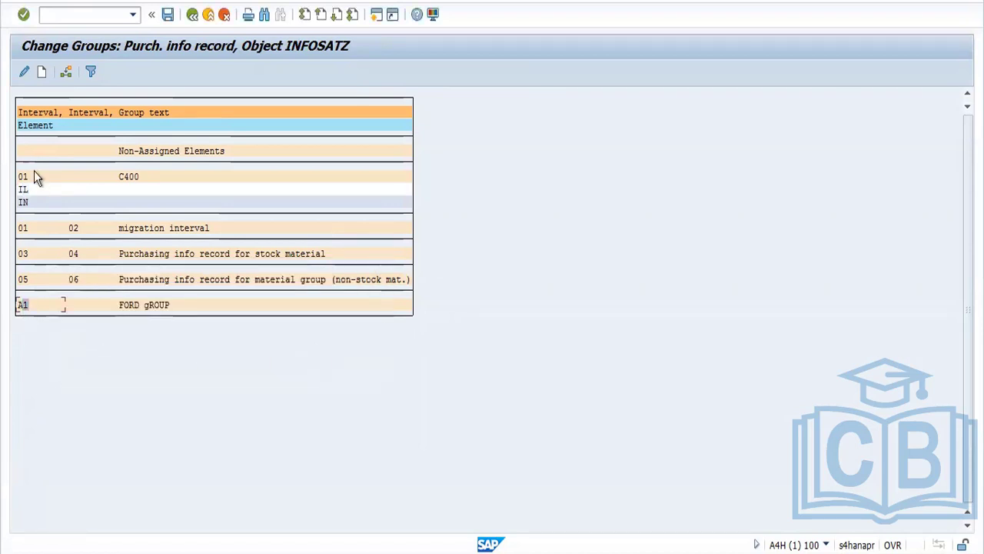
{"action": "left_click", "coordinate": [67, 74]}
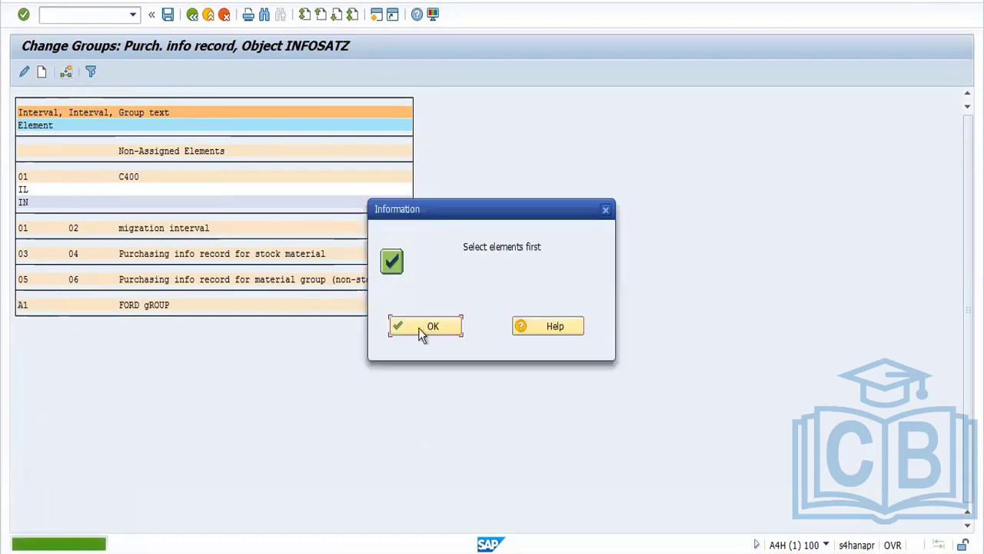
{"action": "left_click", "coordinate": [419, 327]}
- Assign element IL to the FORD gROUP with interval A1 and save the change
{"action": "left_click", "coordinate": [23, 189]}
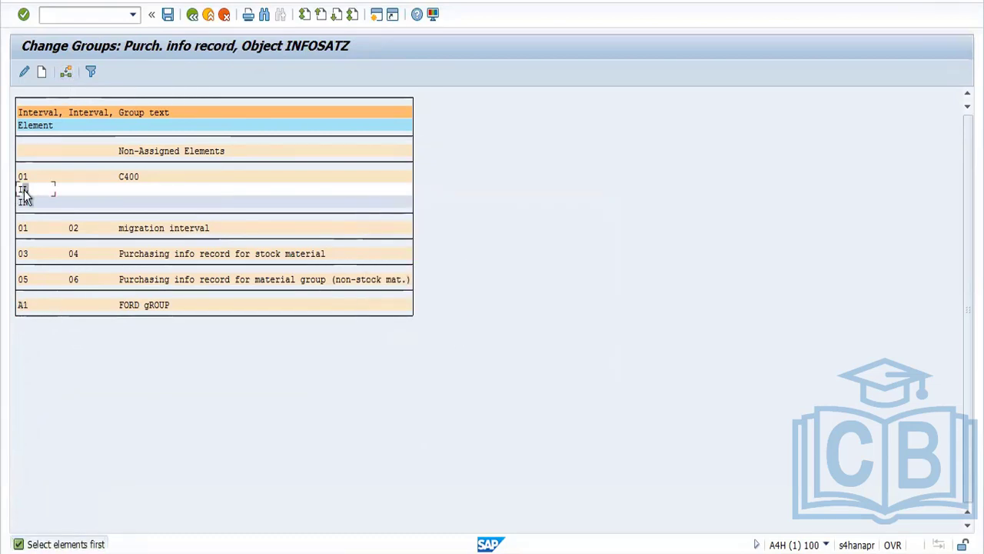
{"action": "left_click", "coordinate": [66, 75]}
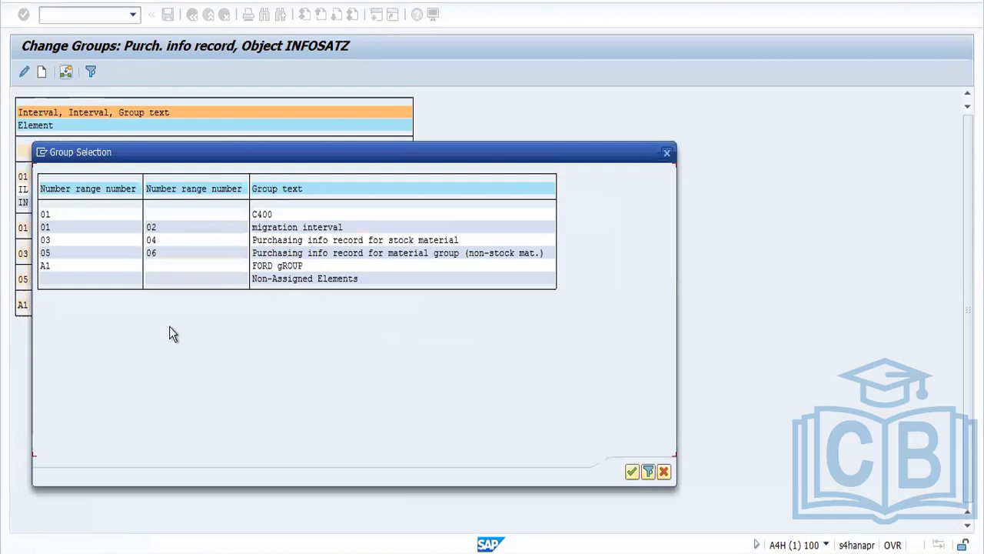
{"action": "double_click", "coordinate": [47, 265]}
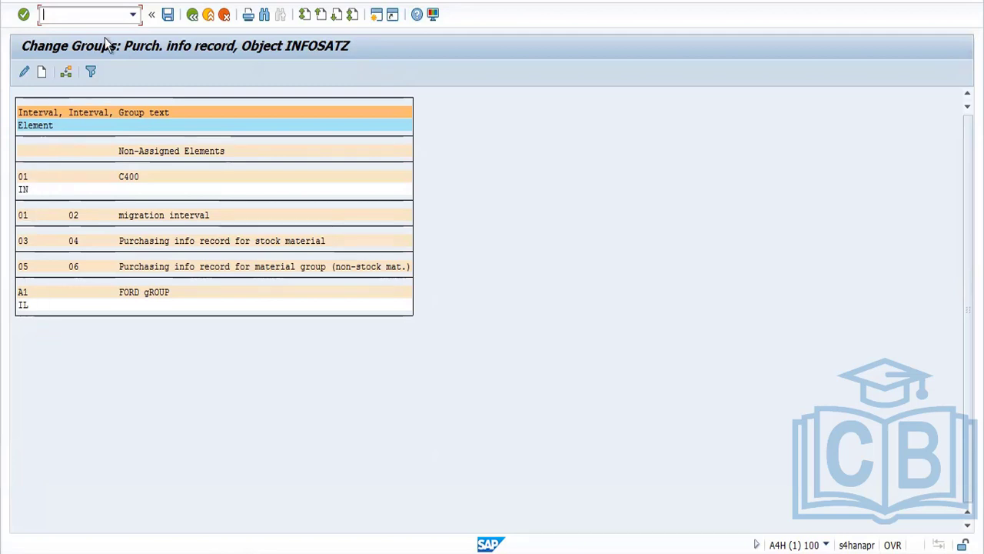
{"action": "left_click", "coordinate": [167, 15]}
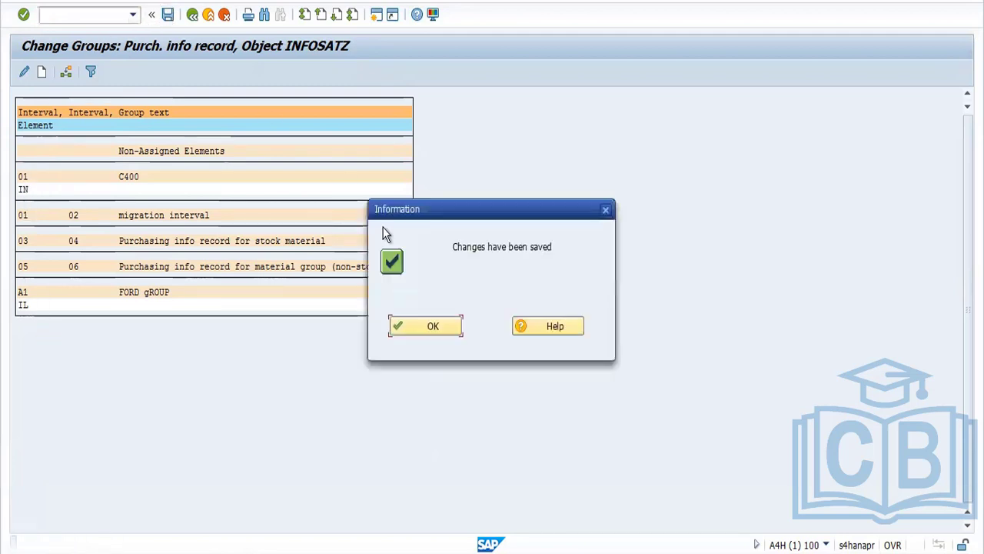
{"action": "left_click", "coordinate": [426, 326]}
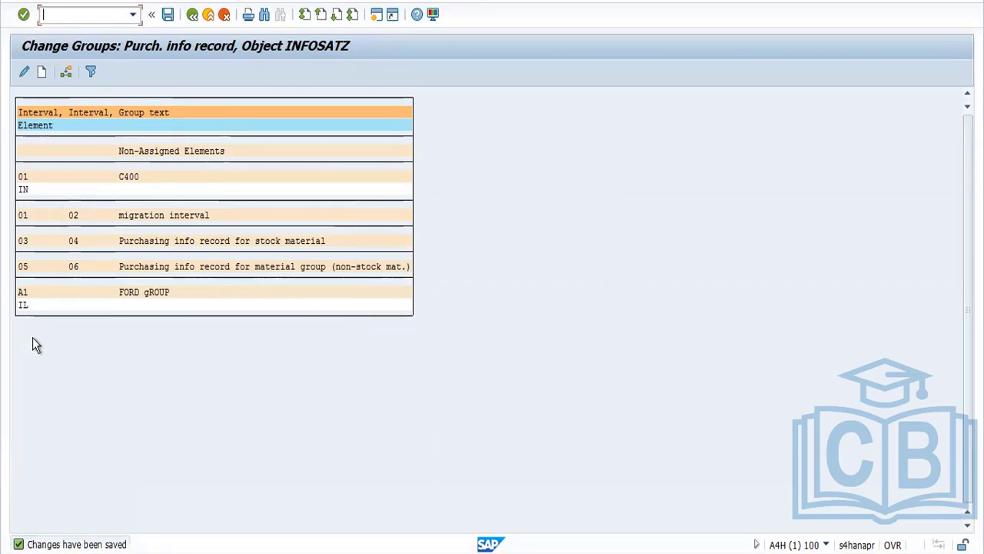
- Assign element IN to the FORD gROUP with interval A1 and save the change
{"action": "left_click", "coordinate": [25, 191]}
{"action": "left_click", "coordinate": [67, 72]}
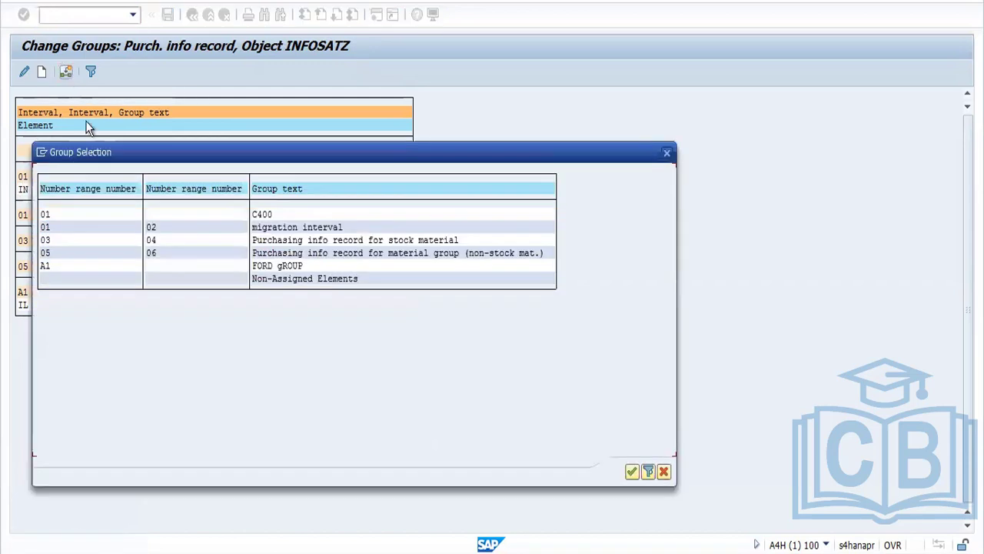
{"action": "double_click", "coordinate": [45, 265]}
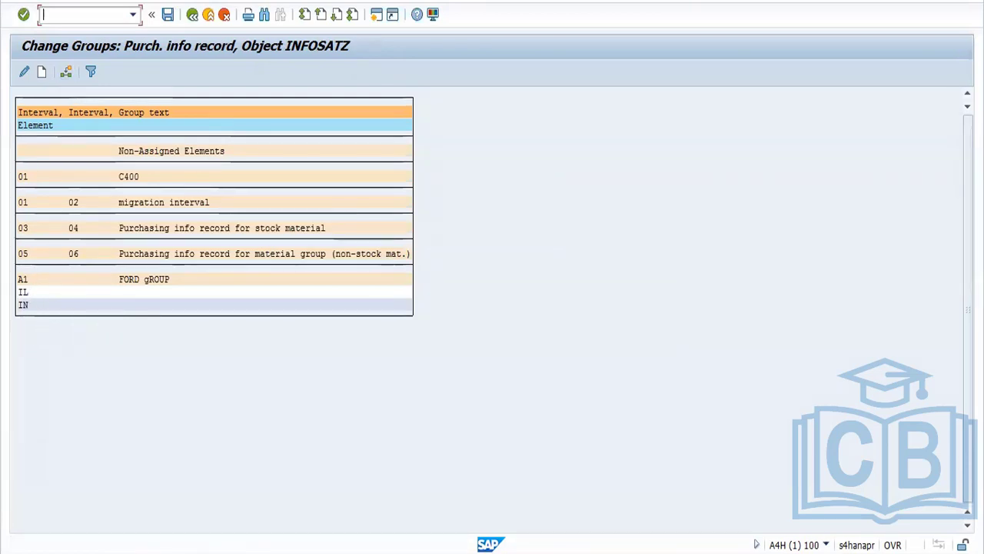
{"action": "left_click", "coordinate": [168, 14]}
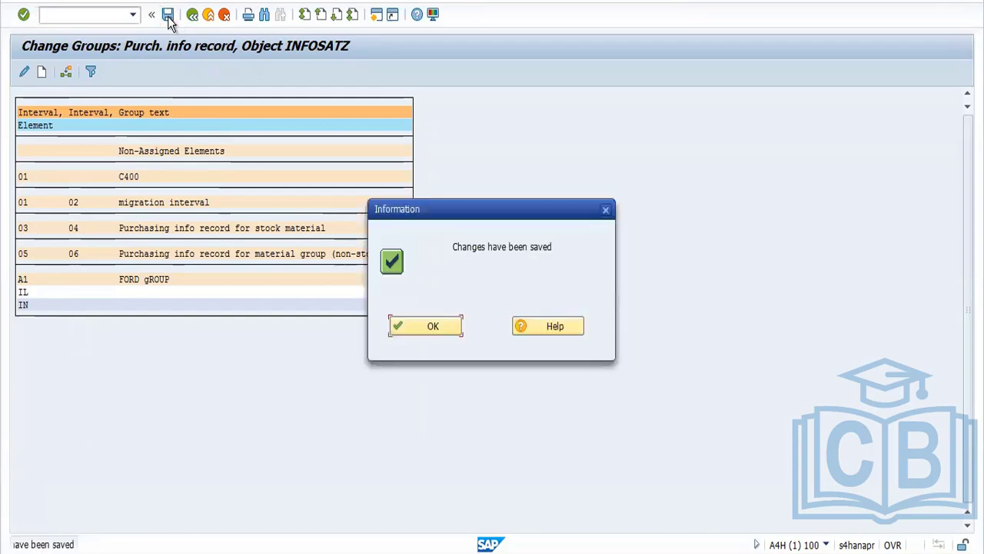
{"action": "left_click", "coordinate": [450, 330]}
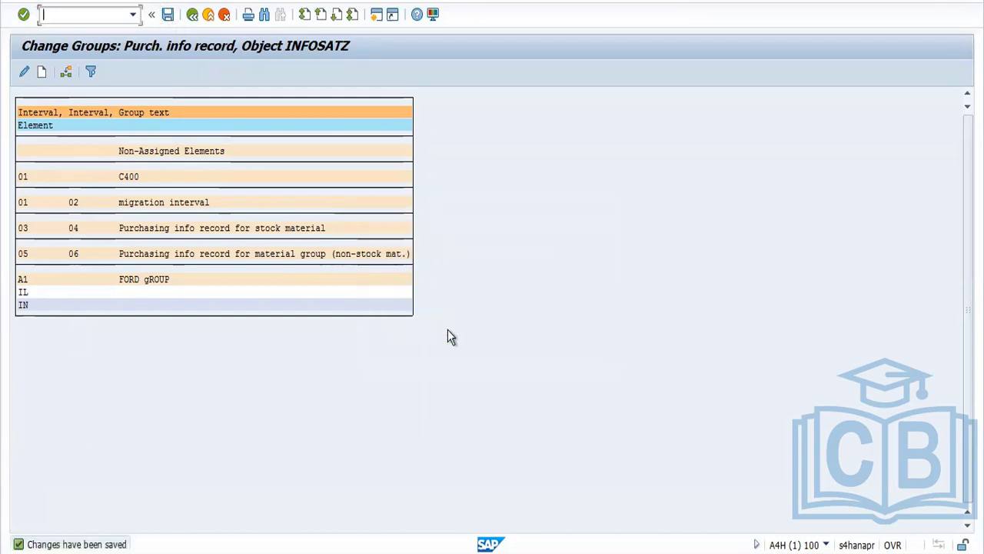
- Return to the IMG, open Define Screen Layout for Purchasing Info Record and display the field selection groups of ME11
{"action": "left_click", "coordinate": [192, 15]}
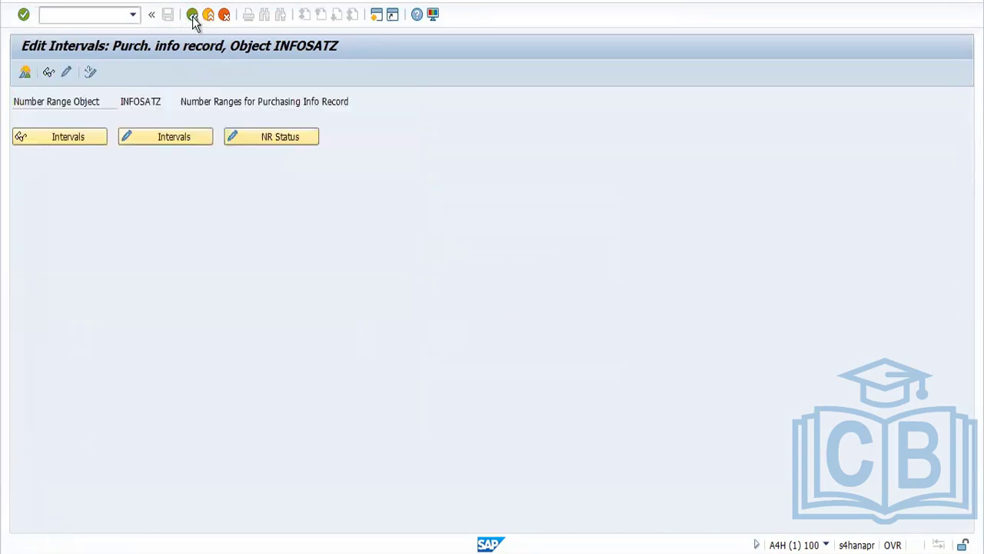
{"action": "left_click", "coordinate": [192, 14]}
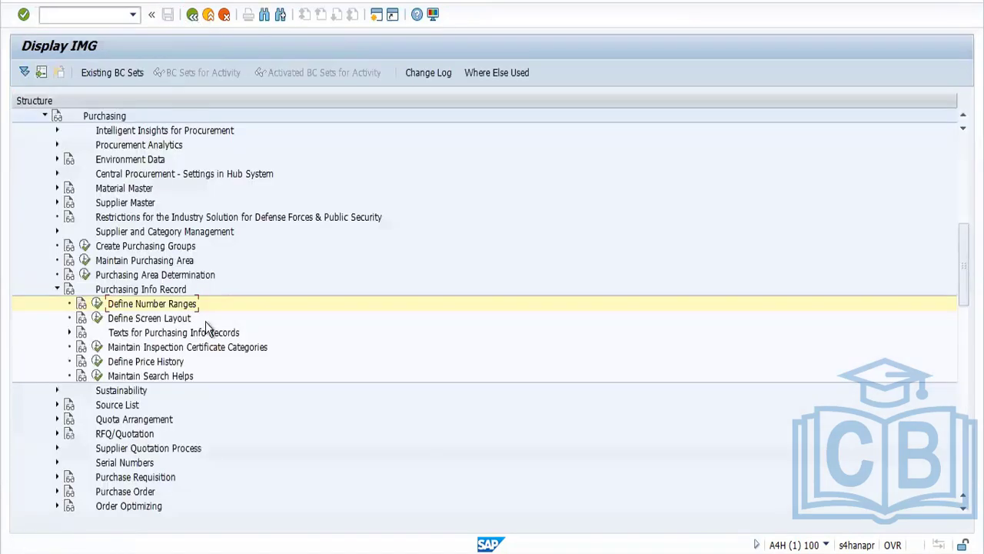
{"action": "left_click", "coordinate": [98, 320]}
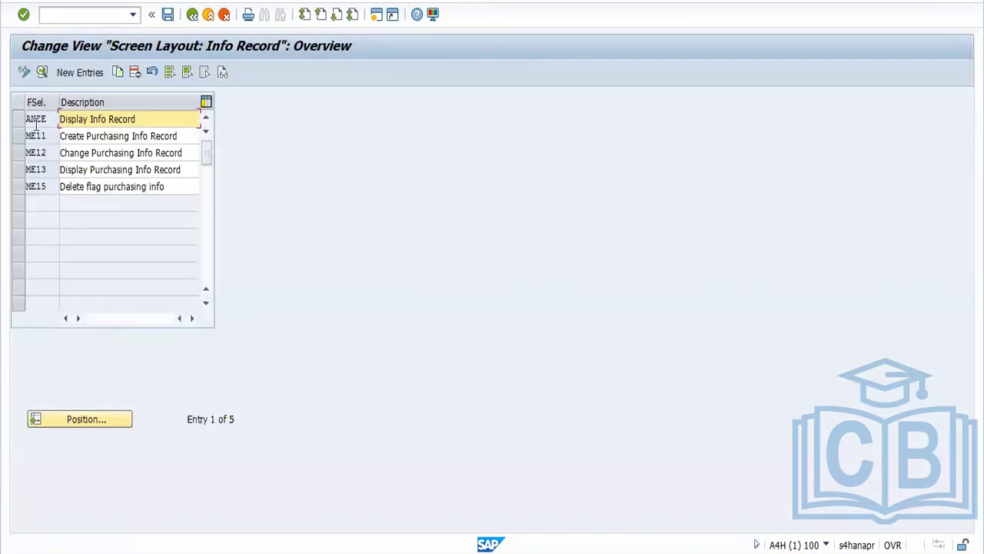
{"action": "left_click", "coordinate": [17, 119]}
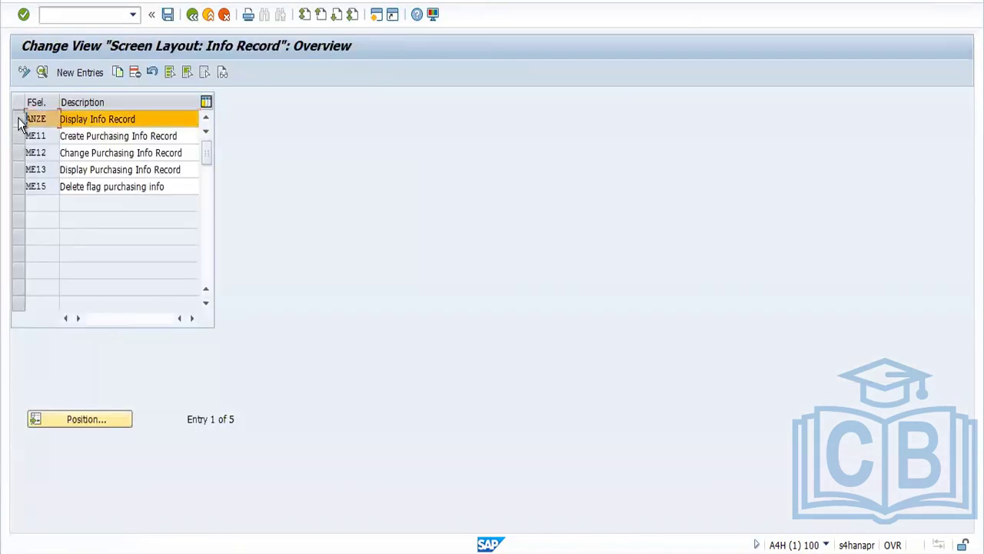
{"action": "left_click", "coordinate": [18, 119]}
{"action": "left_click", "coordinate": [18, 136]}
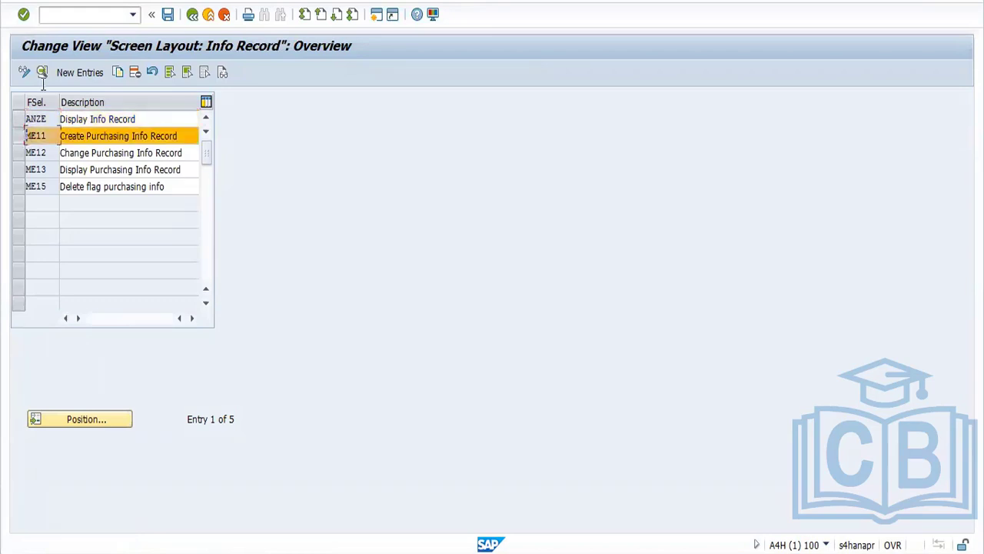
{"action": "left_click", "coordinate": [44, 76]}
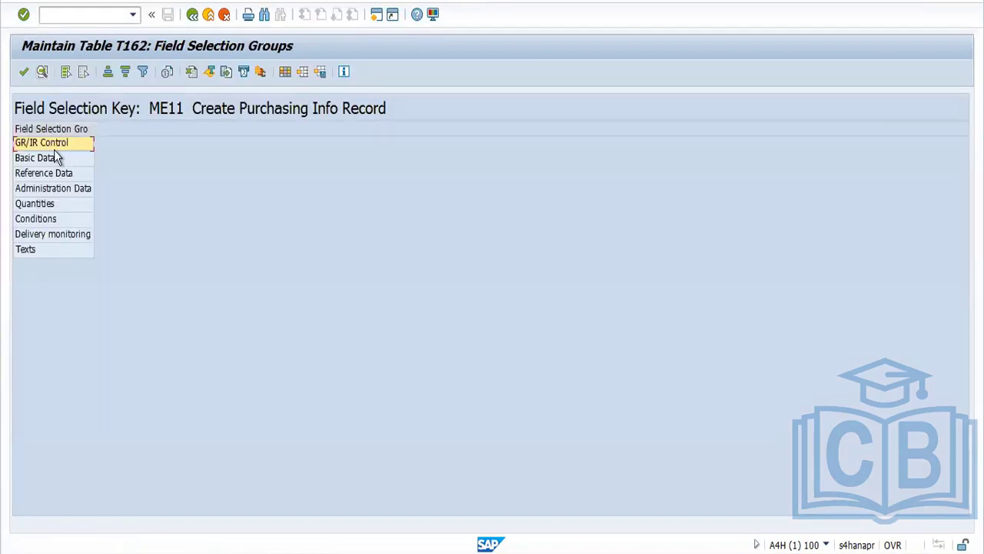
- Review the ME11 field settings from GR/IR Control through Quantities, and return to the IMG structure
{"action": "double_click", "coordinate": [53, 148]}
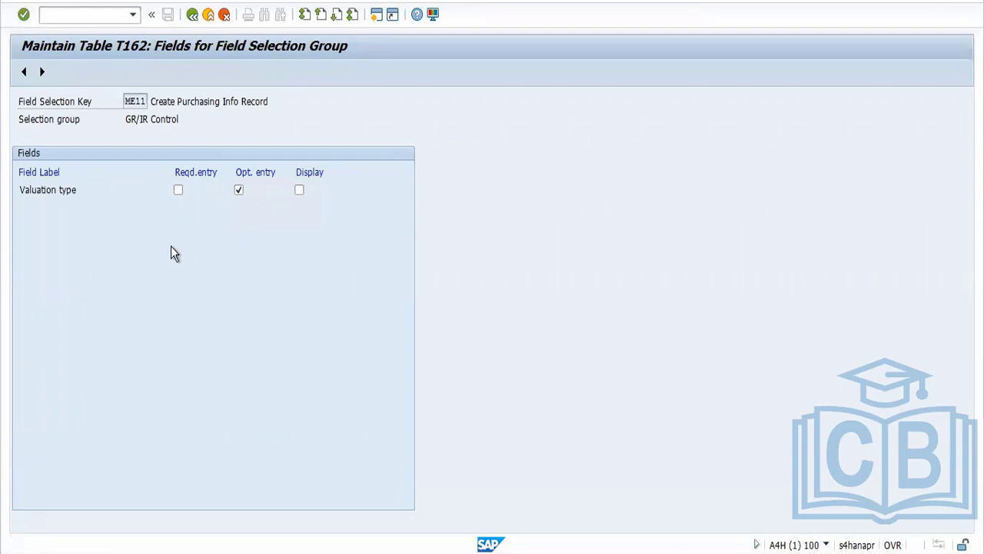
{"action": "left_click", "coordinate": [43, 72]}
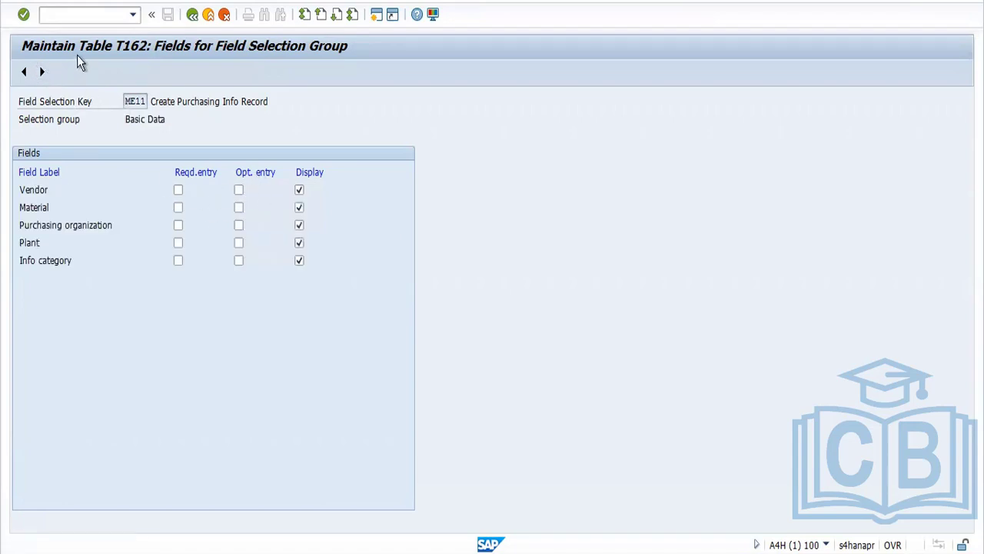
{"action": "left_click", "coordinate": [43, 71]}
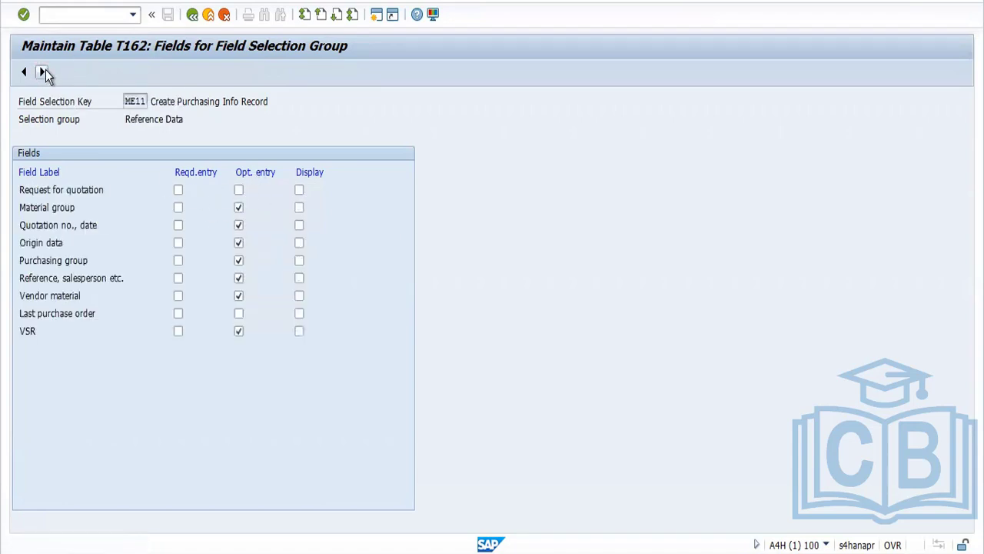
{"action": "left_click", "coordinate": [43, 72]}
{"action": "left_click", "coordinate": [43, 72]}
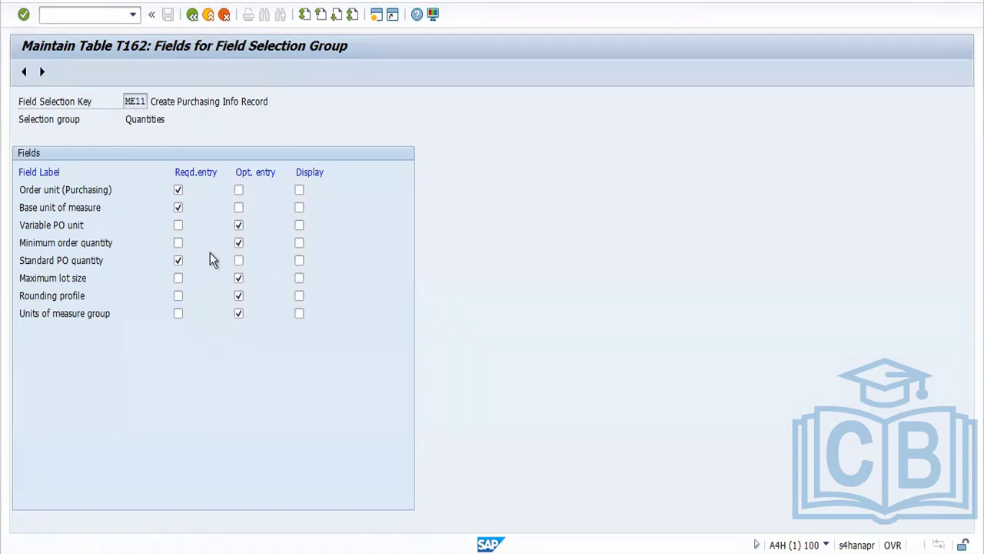
{"action": "left_click", "coordinate": [193, 16]}
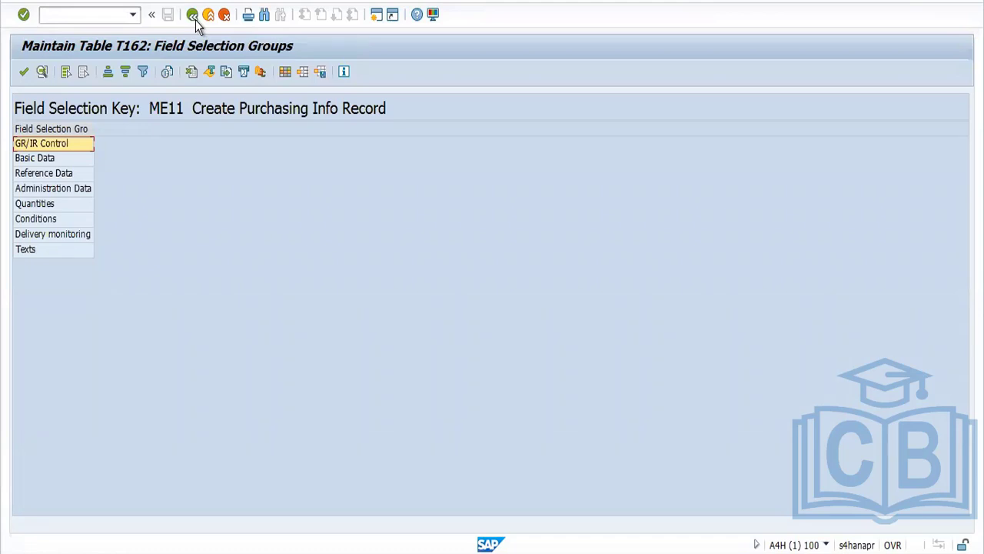
{"action": "left_click", "coordinate": [193, 15]}
{"action": "left_click", "coordinate": [193, 16]}
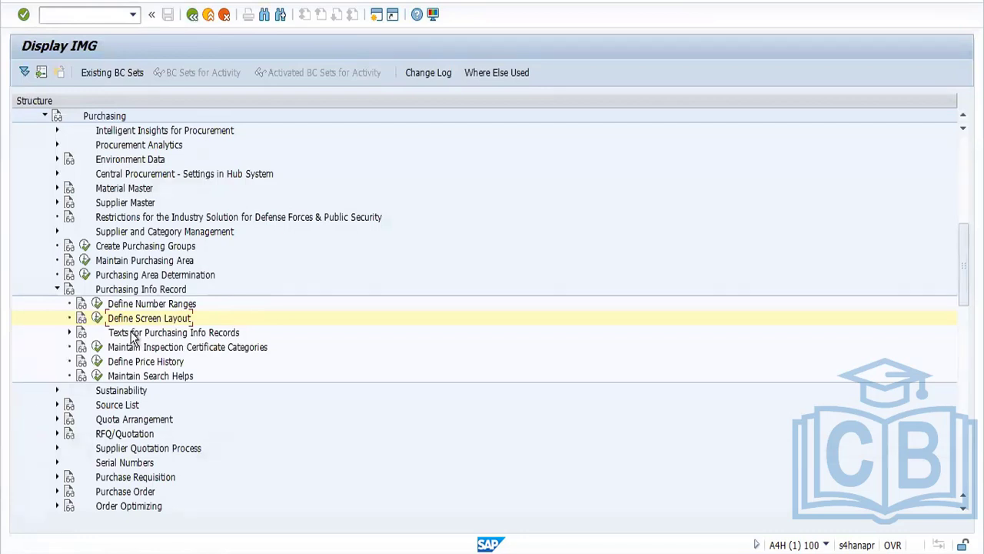
- Open Maintain Inspection Certificate Categories and enable Check country in the details of certificate category 1
{"action": "left_click", "coordinate": [97, 348]}
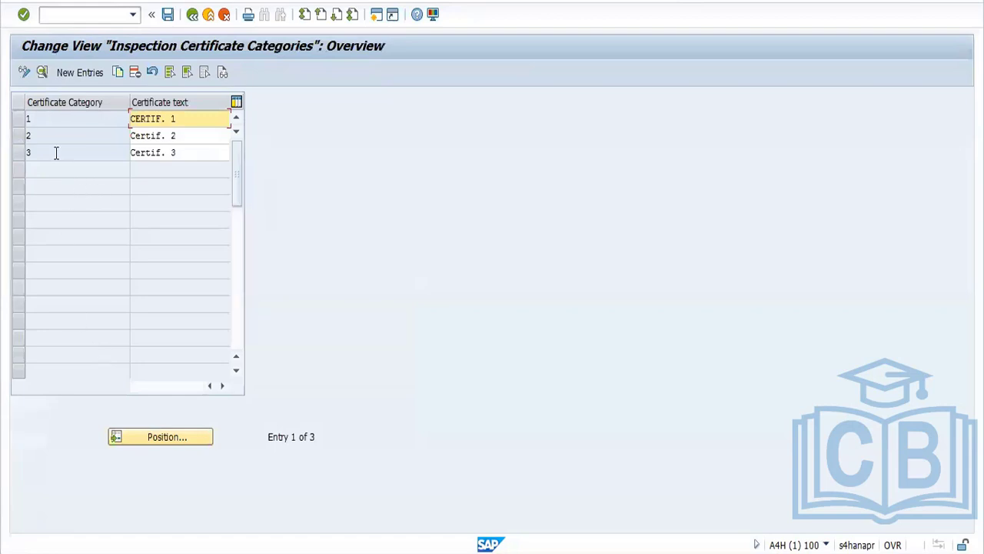
{"action": "left_click", "coordinate": [18, 120]}
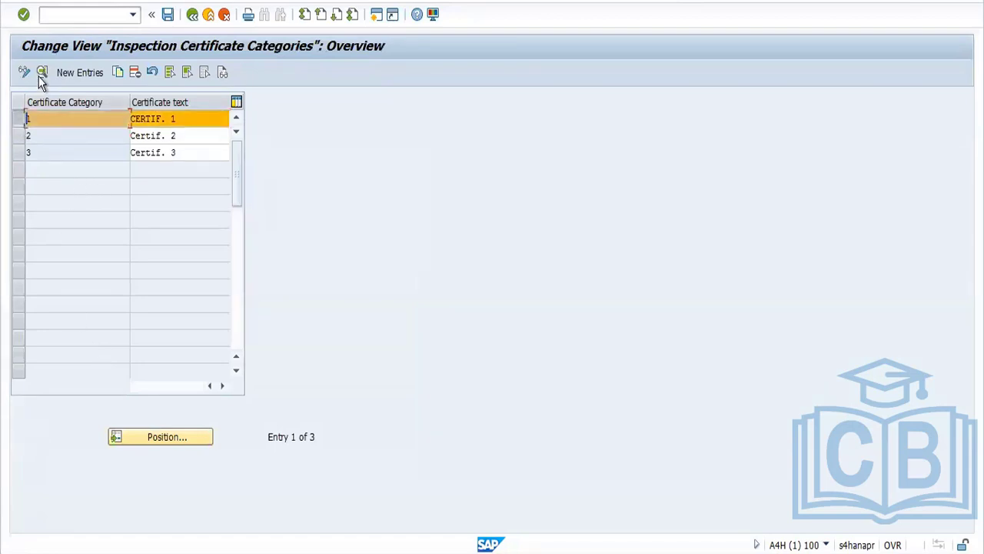
{"action": "left_click", "coordinate": [38, 76]}
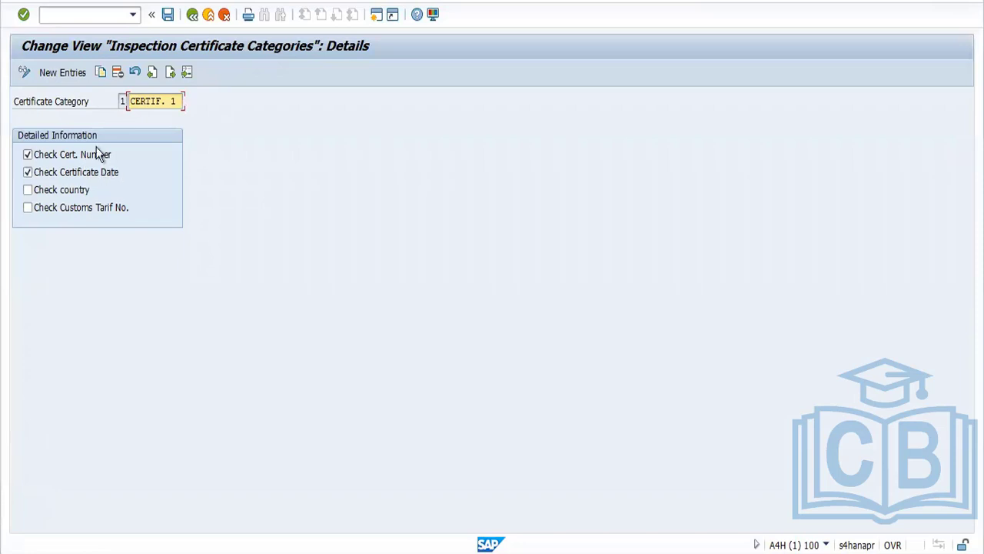
{"action": "left_click", "coordinate": [44, 198]}
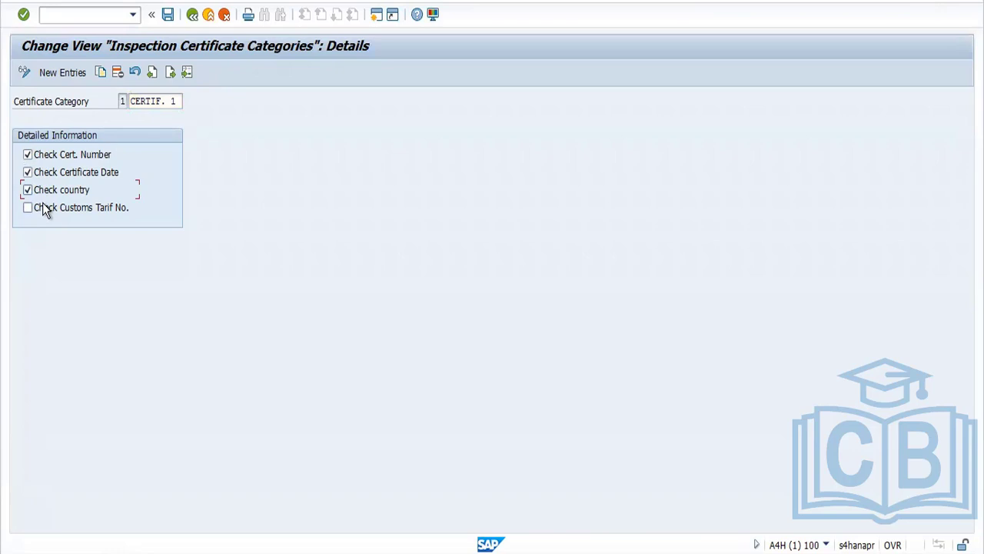
{"action": "left_click", "coordinate": [121, 101]}
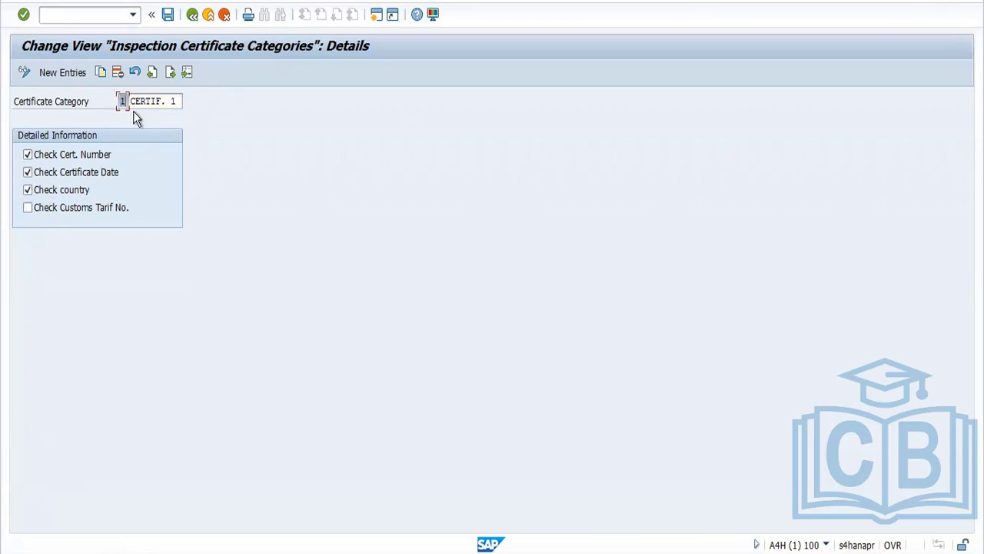
- Save the certificate category 1 change under customizing request A4HK901457 and return to the IMG structure
{"action": "left_click", "coordinate": [168, 15]}
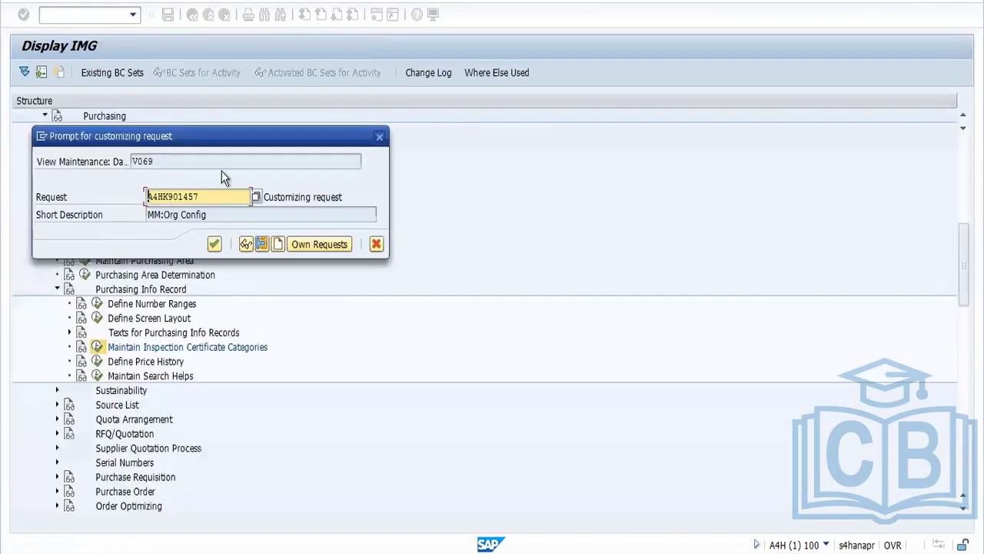
{"action": "left_click", "coordinate": [216, 244]}
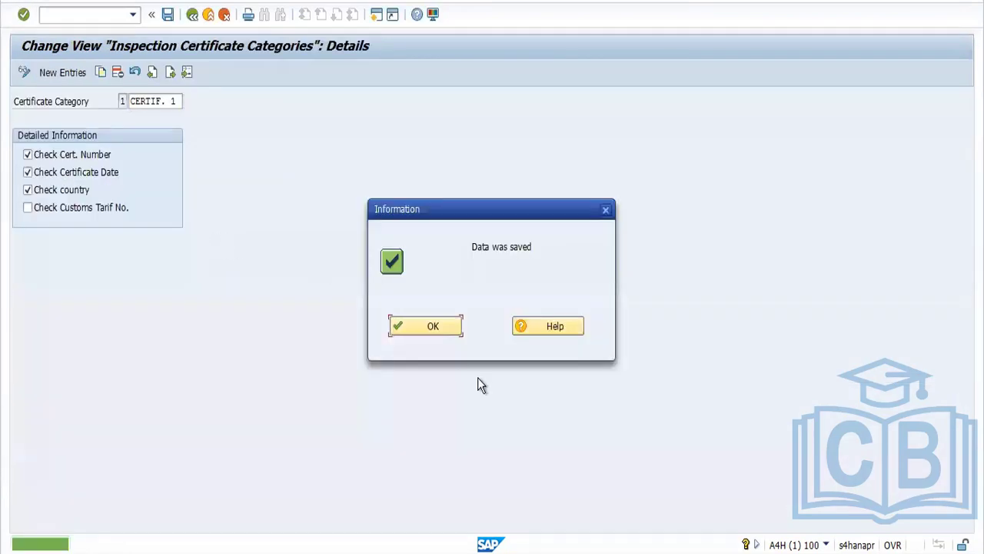
{"action": "left_click", "coordinate": [435, 325]}
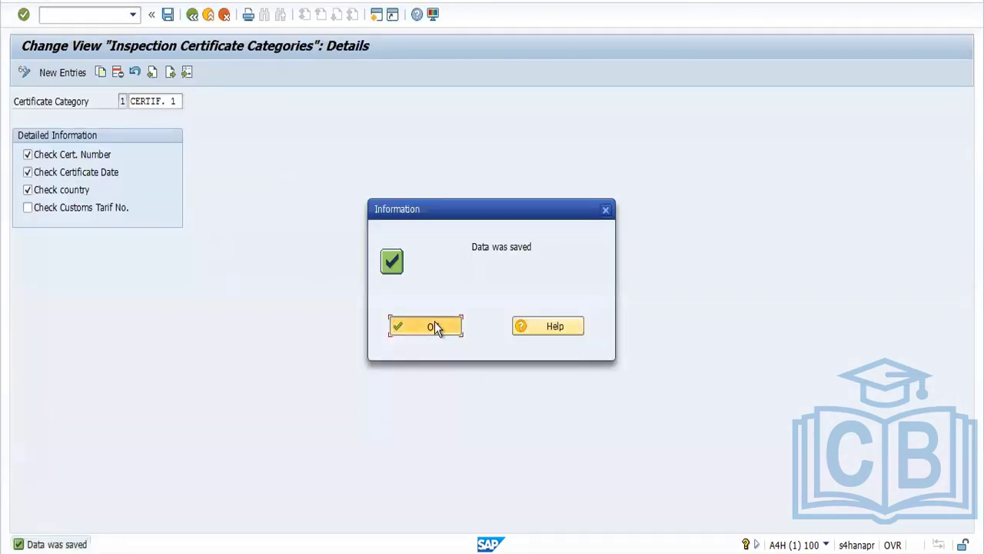
{"action": "left_click", "coordinate": [193, 16]}
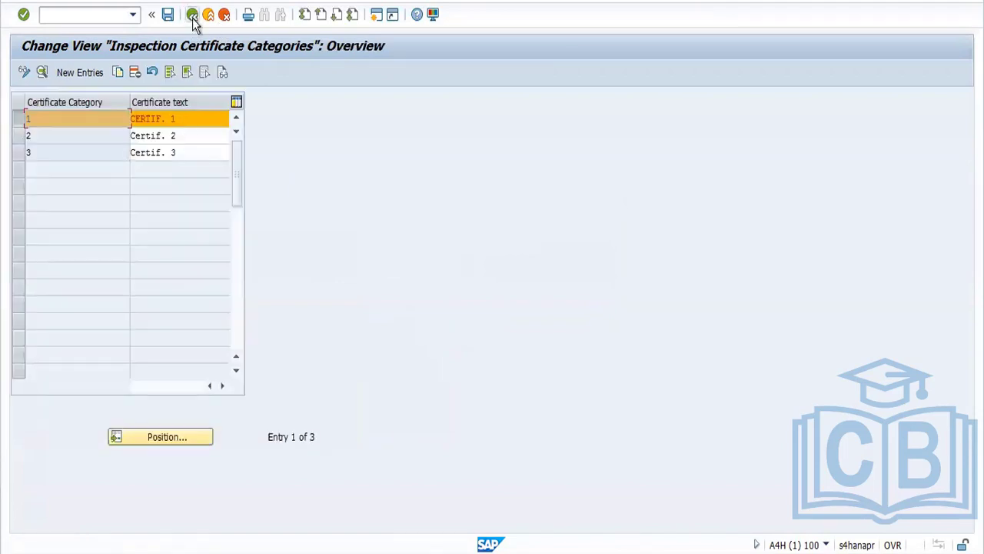
{"action": "left_click", "coordinate": [192, 16]}
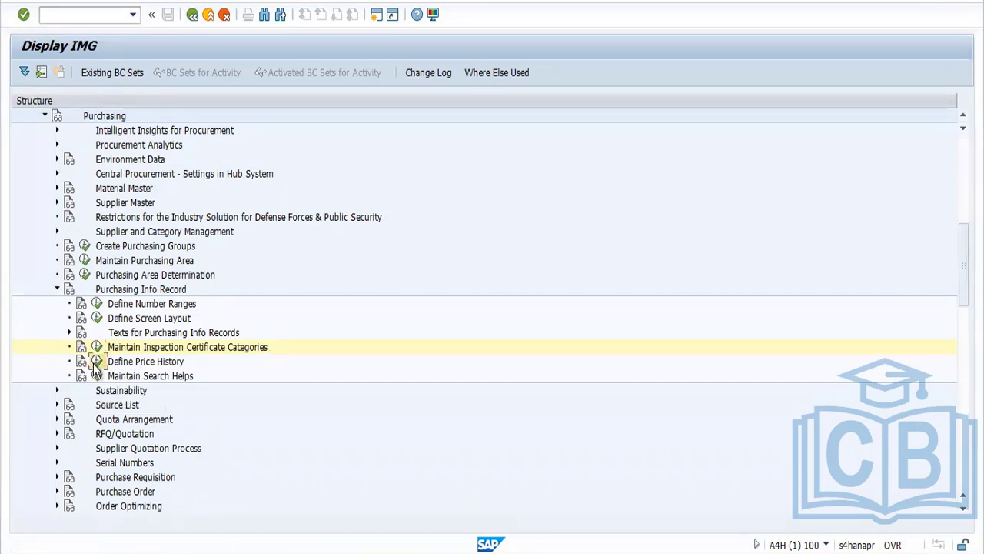
- Open Define Price History and position the list on purchasing organization FORD
{"action": "left_click", "coordinate": [96, 363]}
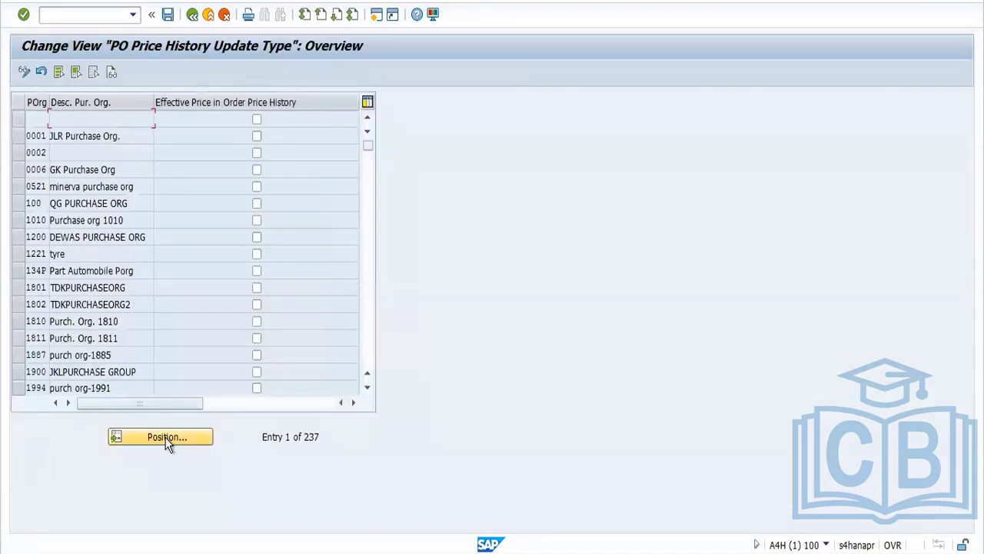
{"action": "left_click", "coordinate": [168, 437]}
{"action": "type", "text": "FO"}
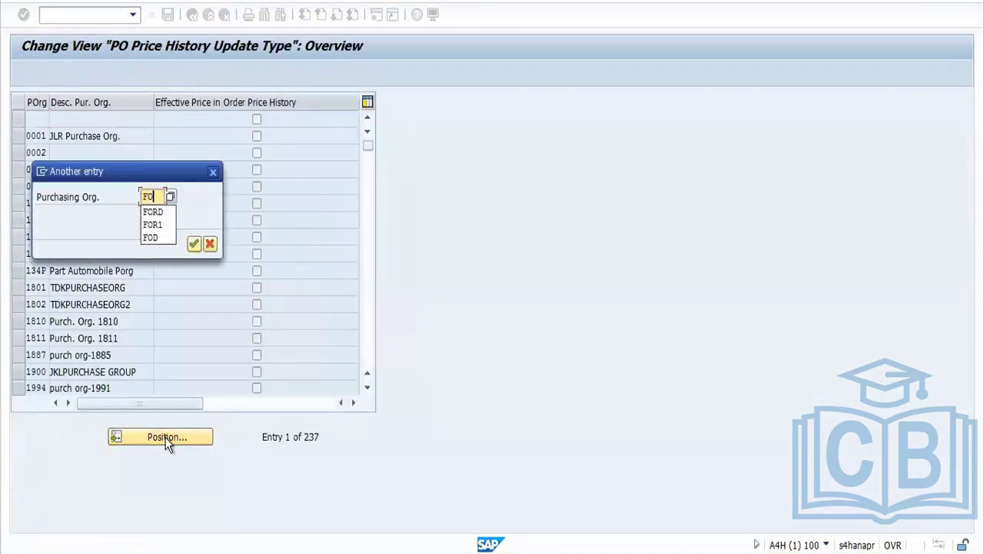
{"action": "type", "text": "RD"}
{"action": "key", "text": "Return"}
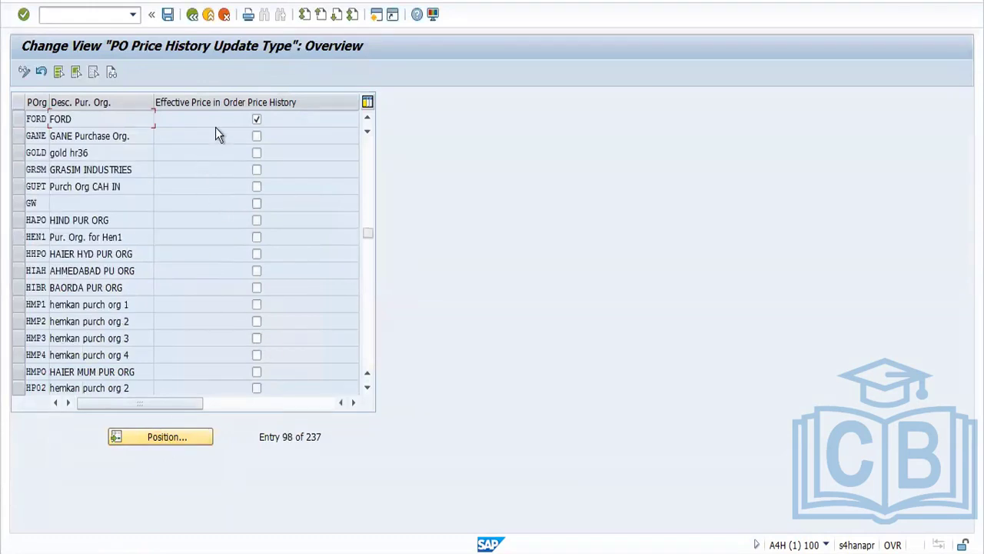
- Read the field help for the Effective Price in Order Price History indicator of purchasing organization FORD
{"action": "left_click", "coordinate": [256, 120]}
{"action": "left_click", "coordinate": [257, 123]}
{"action": "key", "text": "F1"}
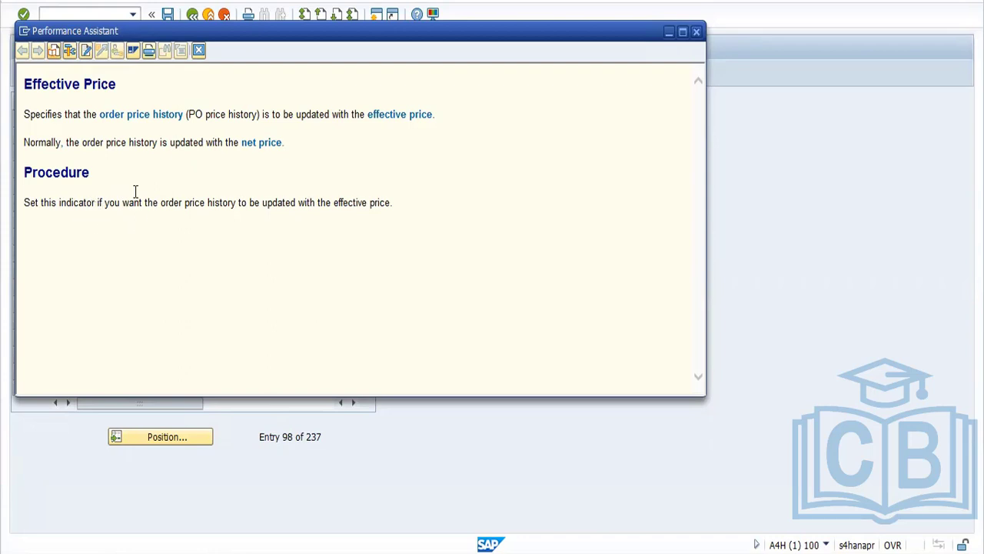
{"action": "left_click", "coordinate": [201, 49]}
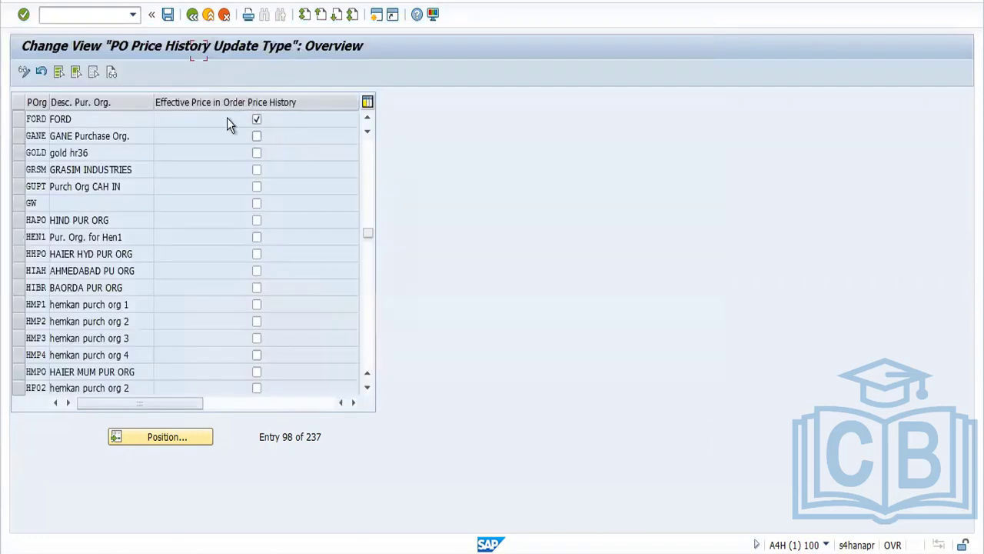
- Save the price history update settings and return to the IMG structure
{"action": "left_click", "coordinate": [168, 14]}
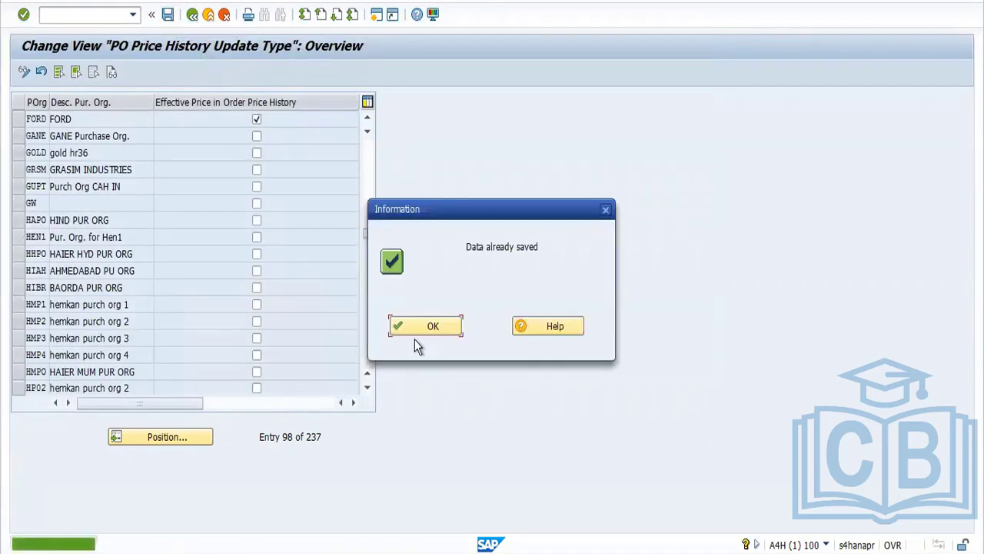
{"action": "left_click", "coordinate": [416, 330]}
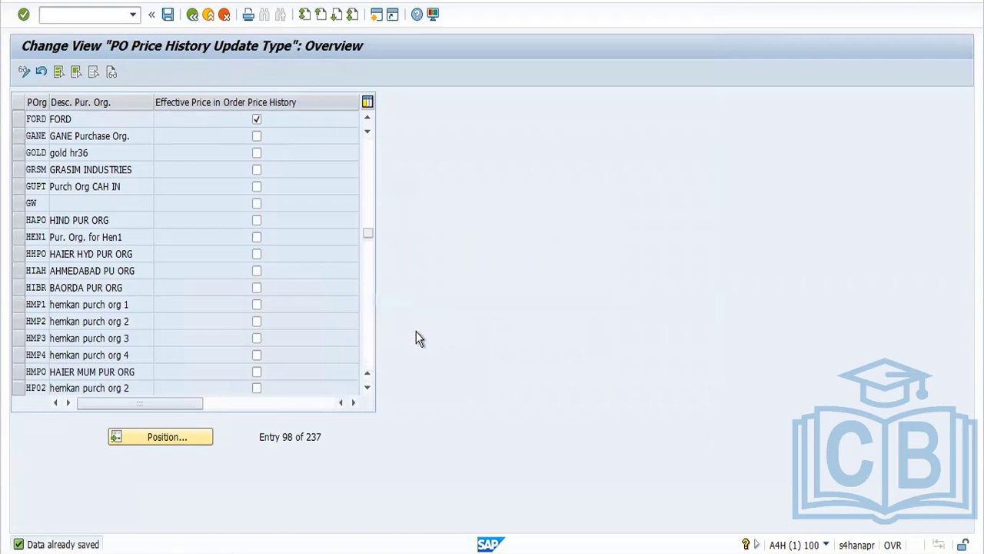
{"action": "left_click", "coordinate": [193, 14]}
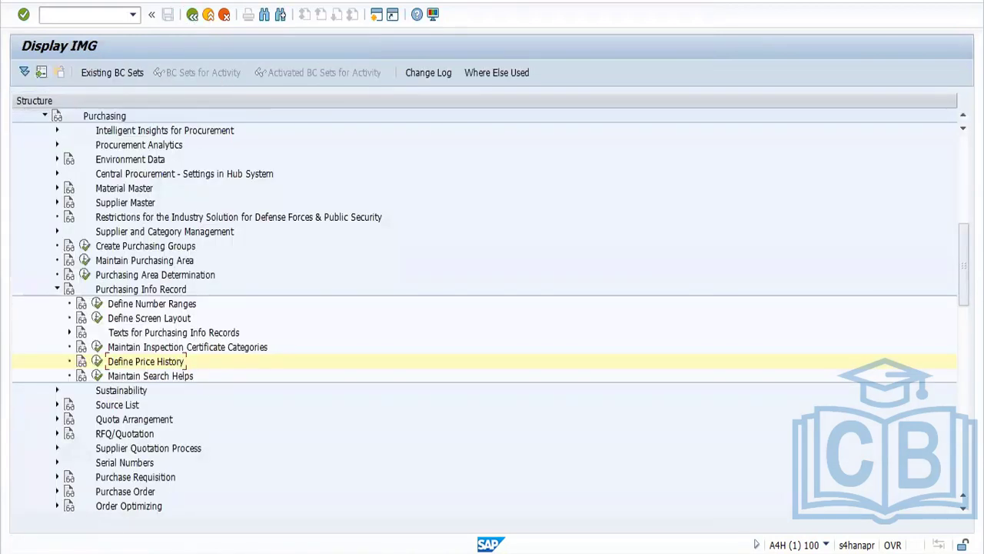
- Leave the IMG and start transaction ME11 to create a purchasing info record
{"action": "left_click", "coordinate": [192, 15]}
{"action": "left_click", "coordinate": [192, 15]}
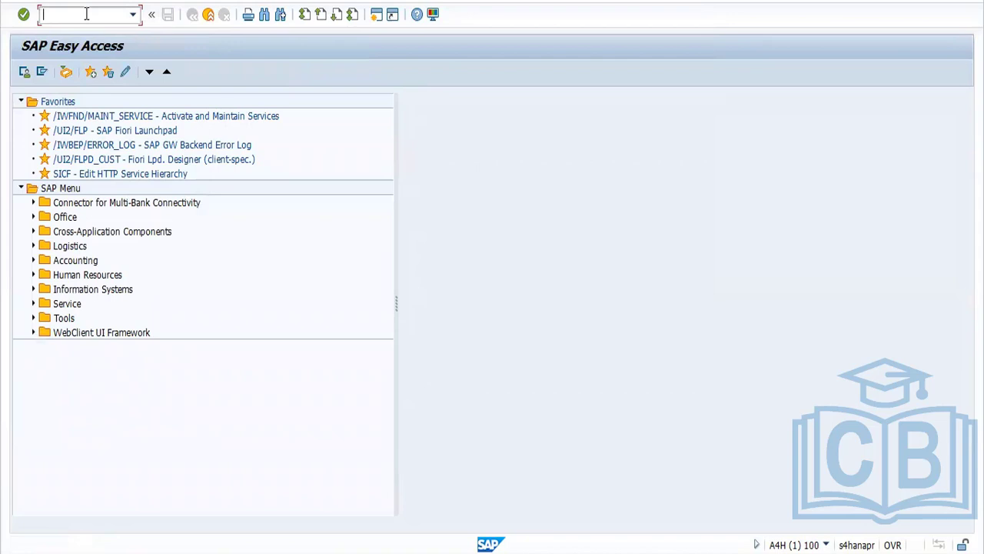
{"action": "type", "text": "ME11"}
{"action": "key", "text": "Return"}
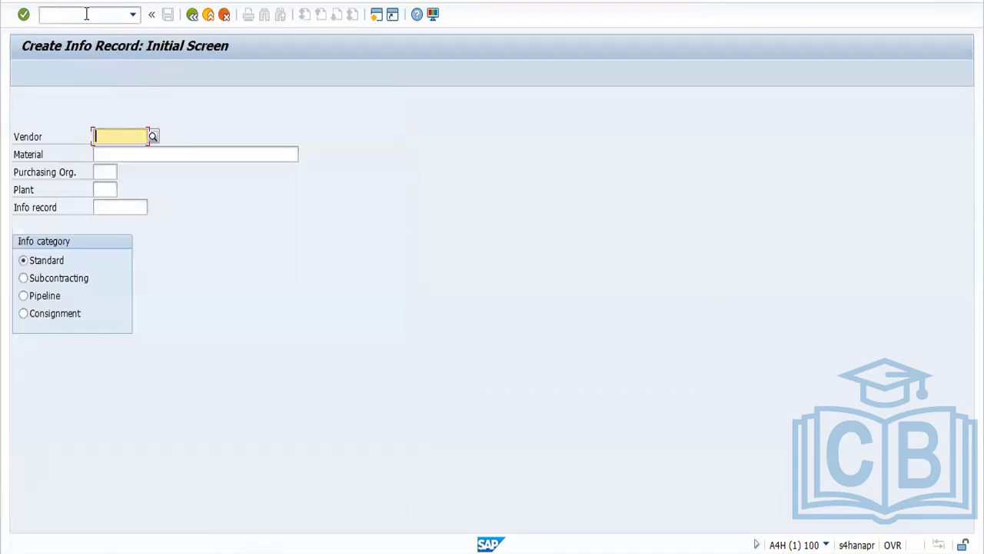
- Open a second session and start transaction MKVZ for the purchasing supplier list
{"action": "left_click", "coordinate": [376, 17]}
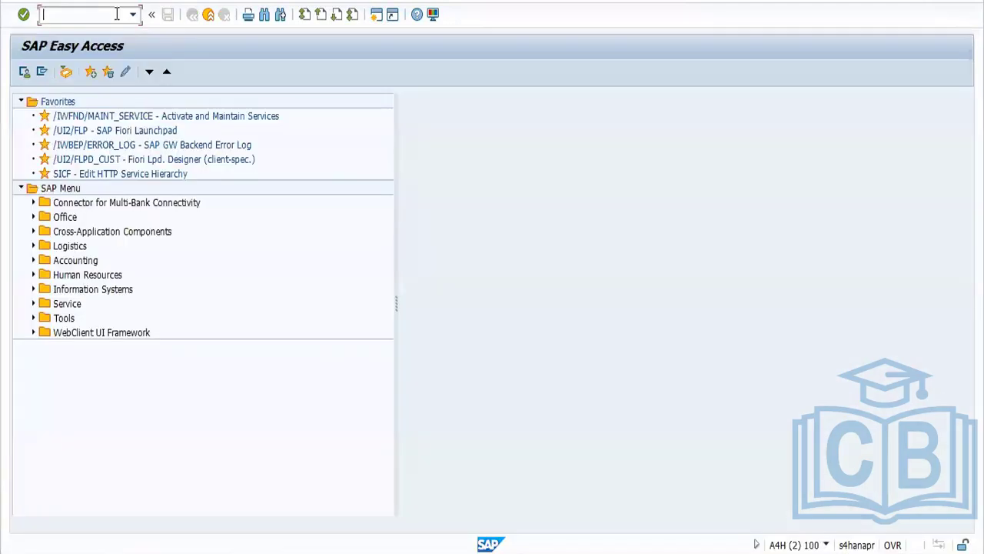
{"action": "type", "text": "MKVZ"}
{"action": "key", "text": "Return"}
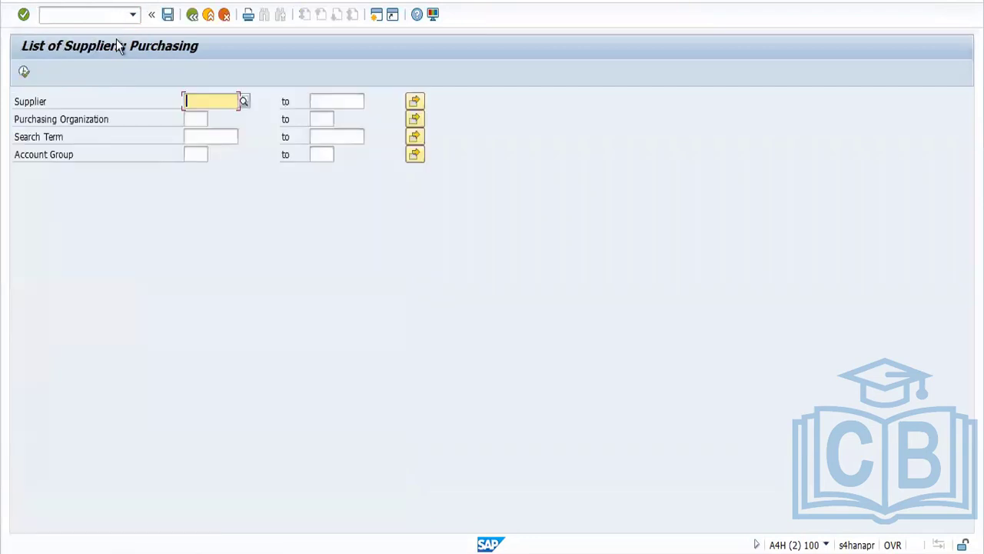
- Set the purchasing organization to FORD and run the supplier list
{"action": "left_click", "coordinate": [194, 120]}
{"action": "type", "text": "FO"}
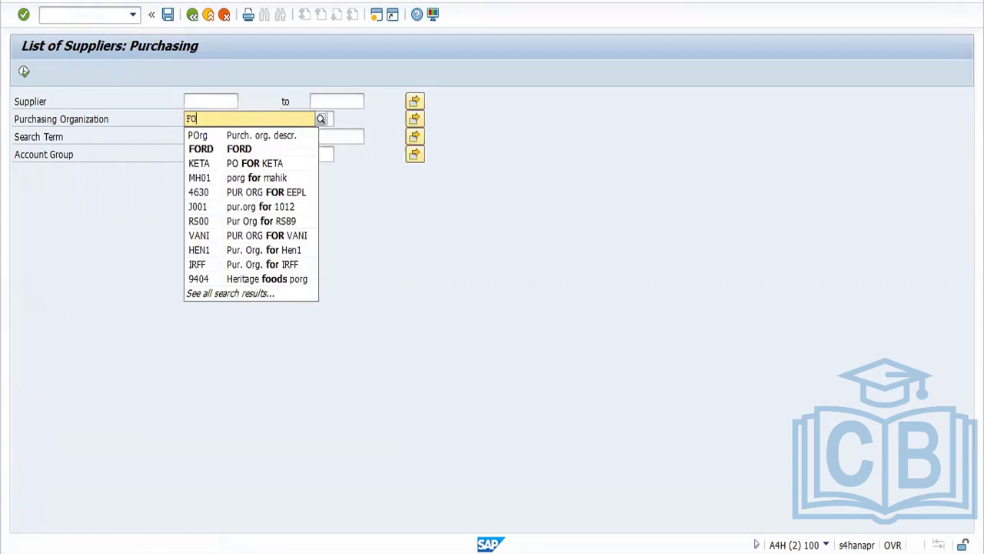
{"action": "type", "text": "RD"}
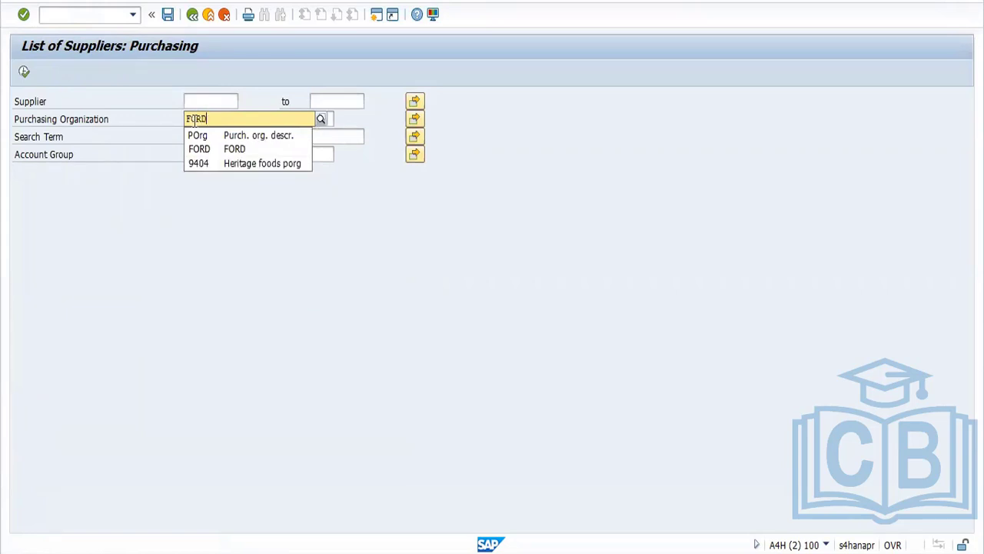
{"action": "left_click", "coordinate": [212, 149]}
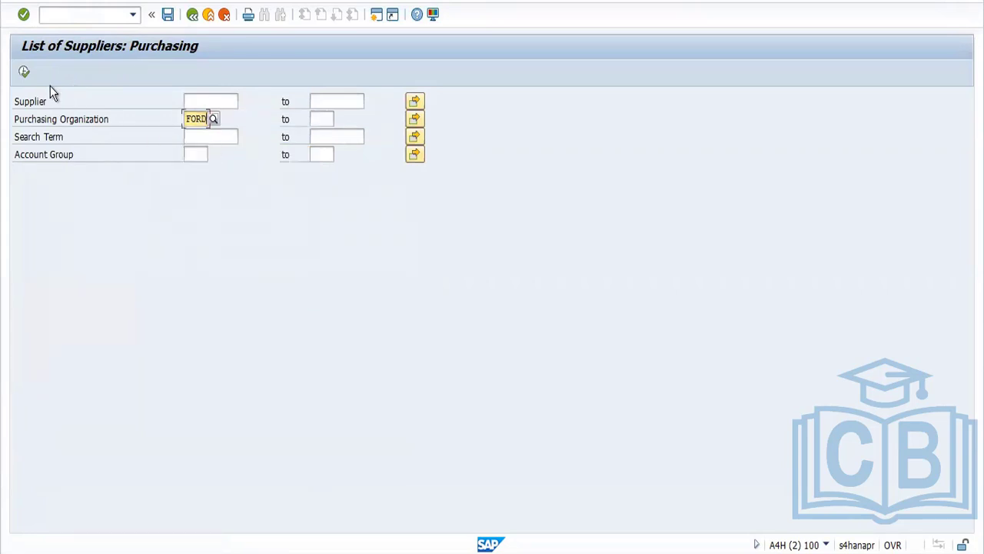
{"action": "left_click", "coordinate": [24, 72]}
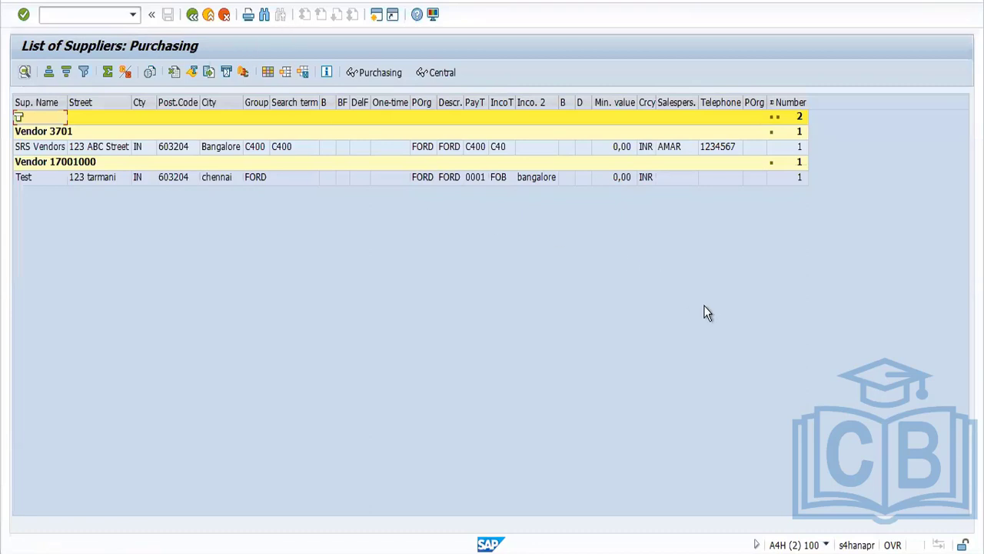
- Check the session's system information, and try to open the second vendor group in the supplier list
{"action": "left_click", "coordinate": [847, 534]}
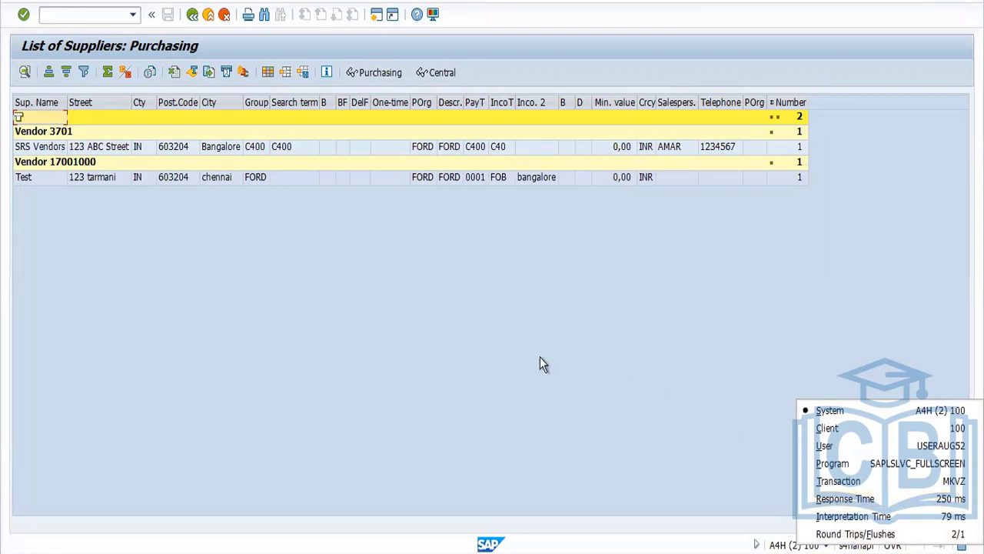
{"action": "left_click", "coordinate": [71, 164]}
{"action": "left_click", "coordinate": [72, 165]}
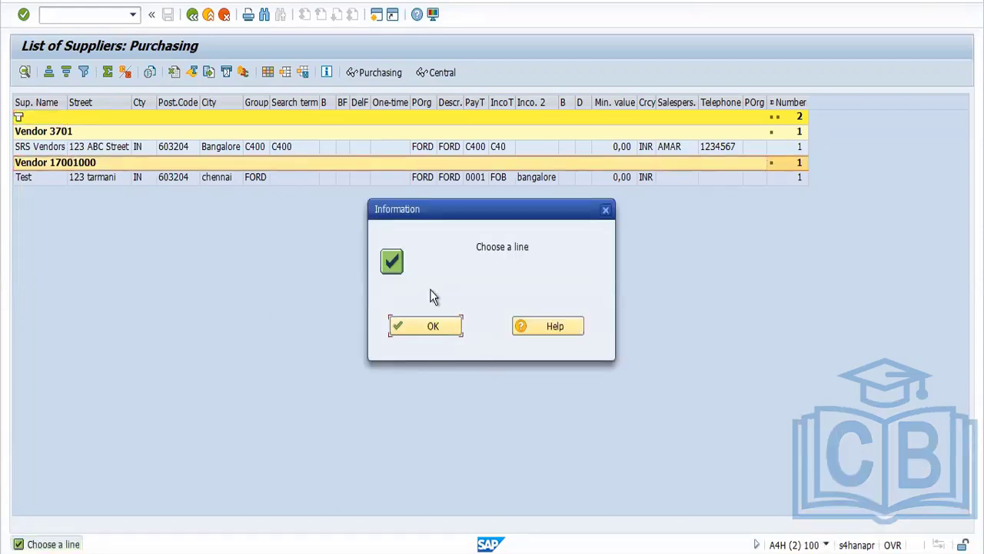
{"action": "left_click", "coordinate": [407, 323]}
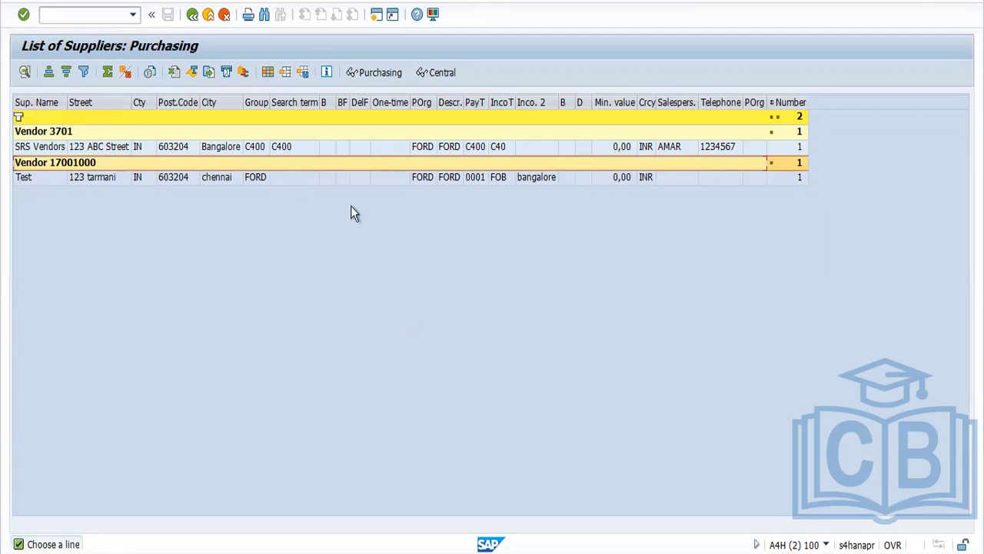
- Examine the supplier list's available layouts and its display, view, filter and sort order settings
{"action": "left_click", "coordinate": [285, 71]}
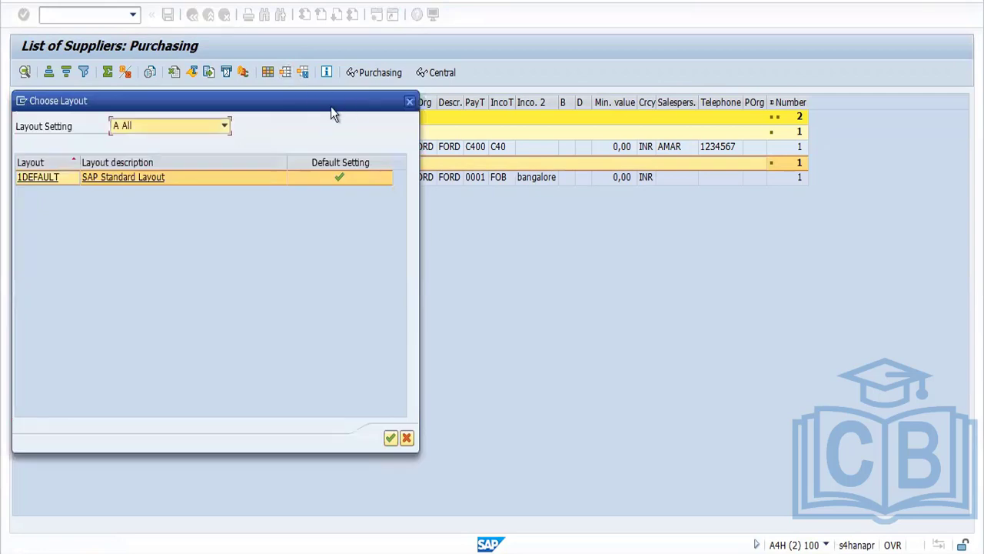
{"action": "left_click", "coordinate": [409, 101]}
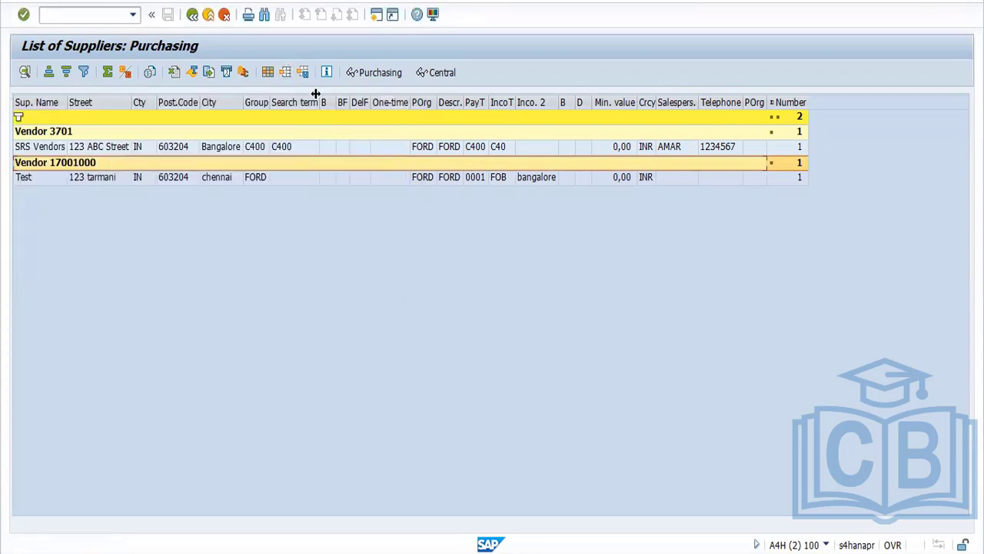
{"action": "left_click", "coordinate": [268, 73]}
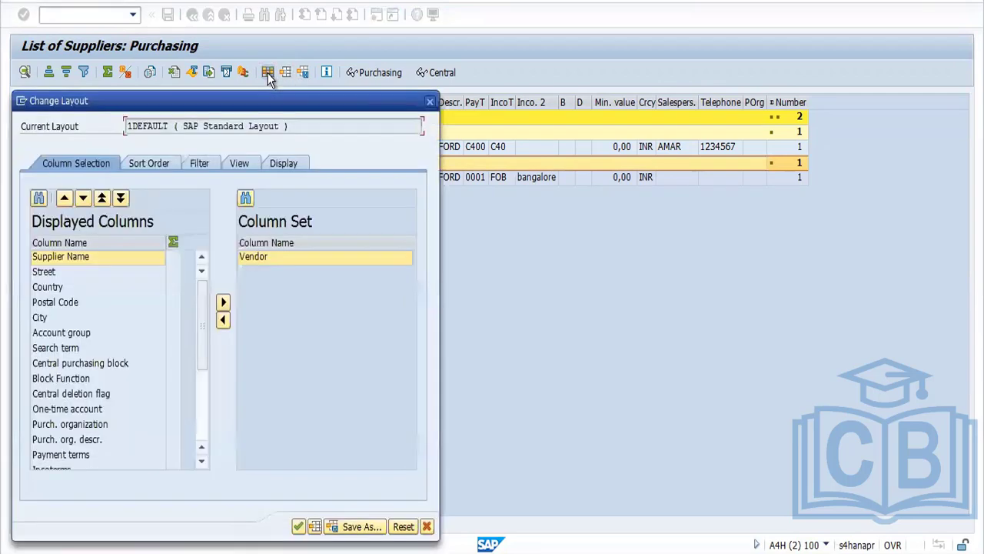
{"action": "left_click", "coordinate": [297, 164]}
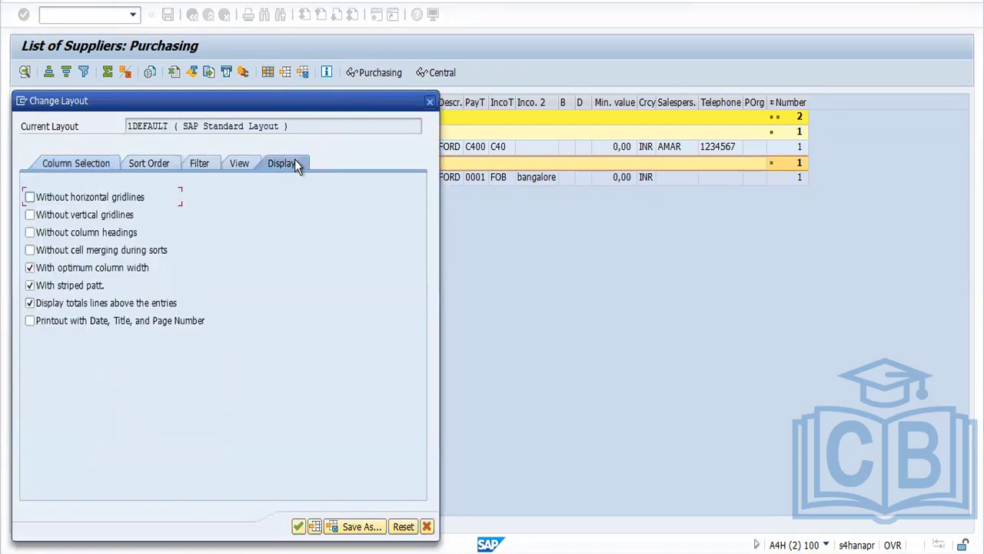
{"action": "left_click", "coordinate": [241, 161]}
{"action": "left_click", "coordinate": [201, 163]}
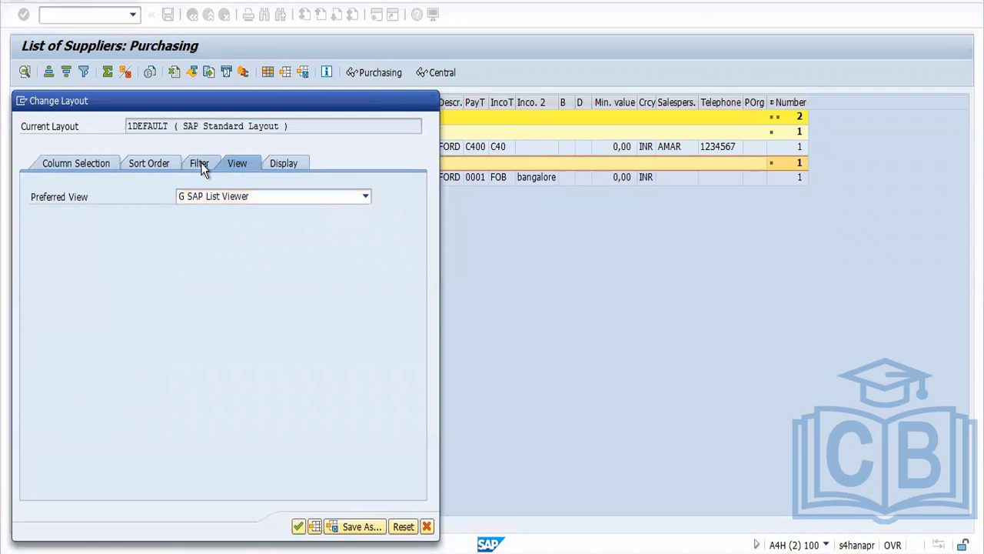
{"action": "left_click", "coordinate": [235, 168]}
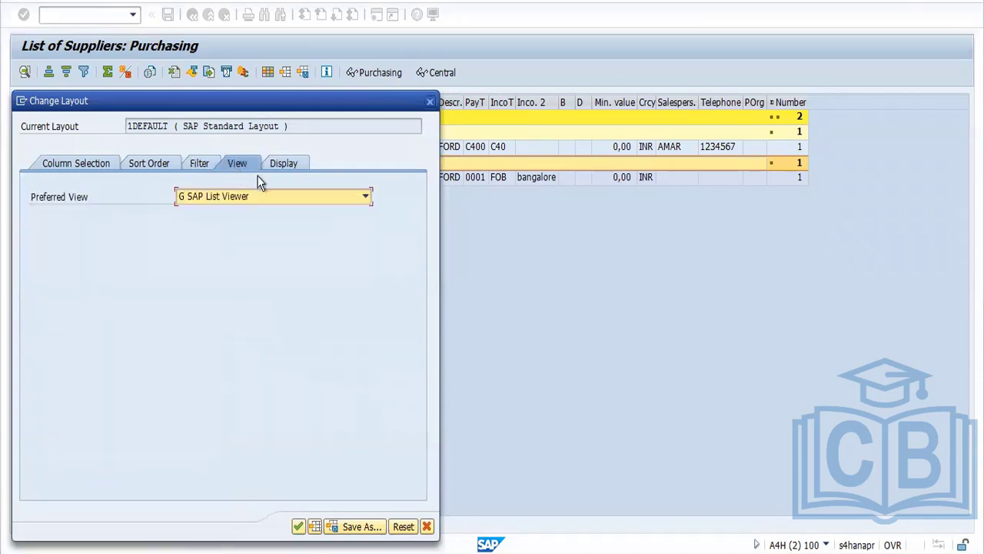
{"action": "left_click", "coordinate": [260, 194]}
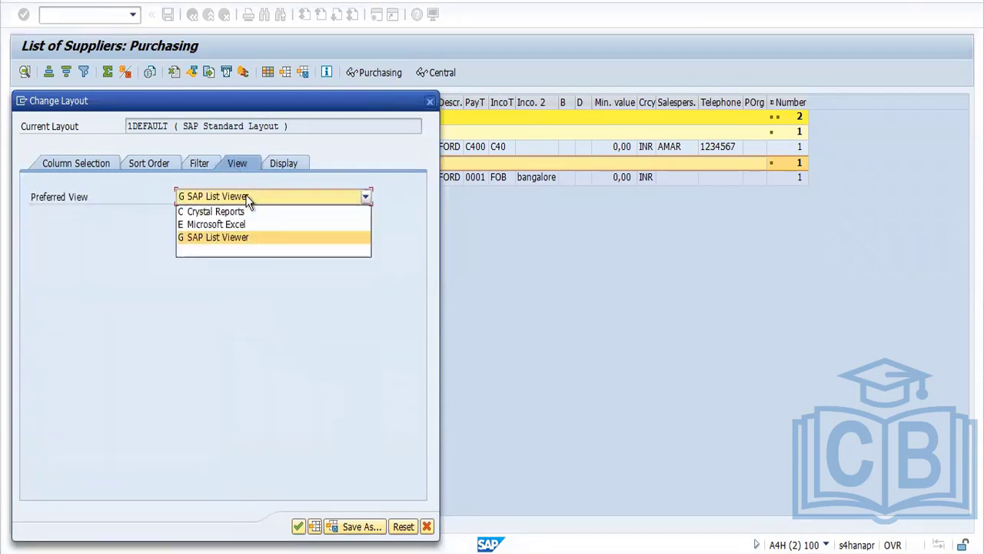
{"action": "left_click", "coordinate": [201, 170]}
{"action": "left_click", "coordinate": [201, 166]}
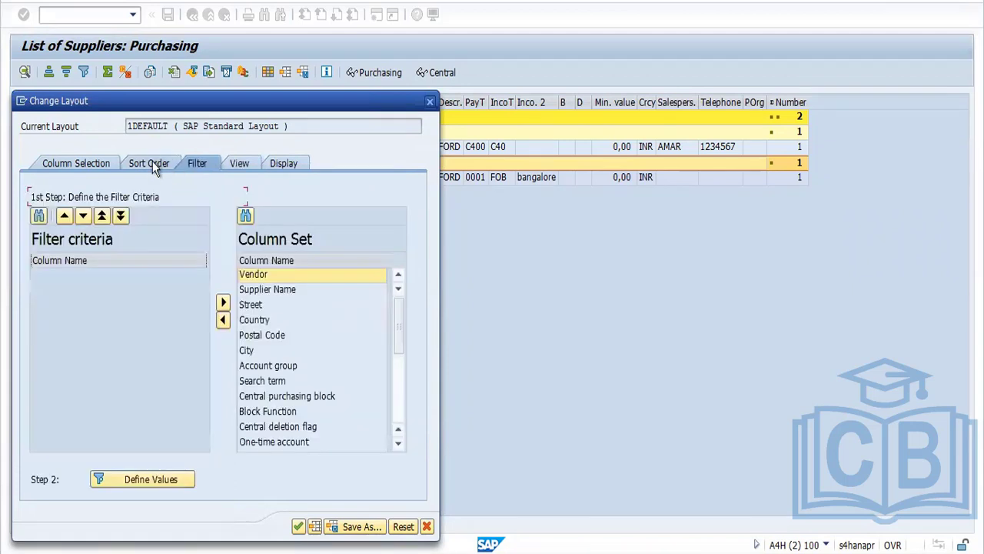
{"action": "left_click", "coordinate": [151, 165]}
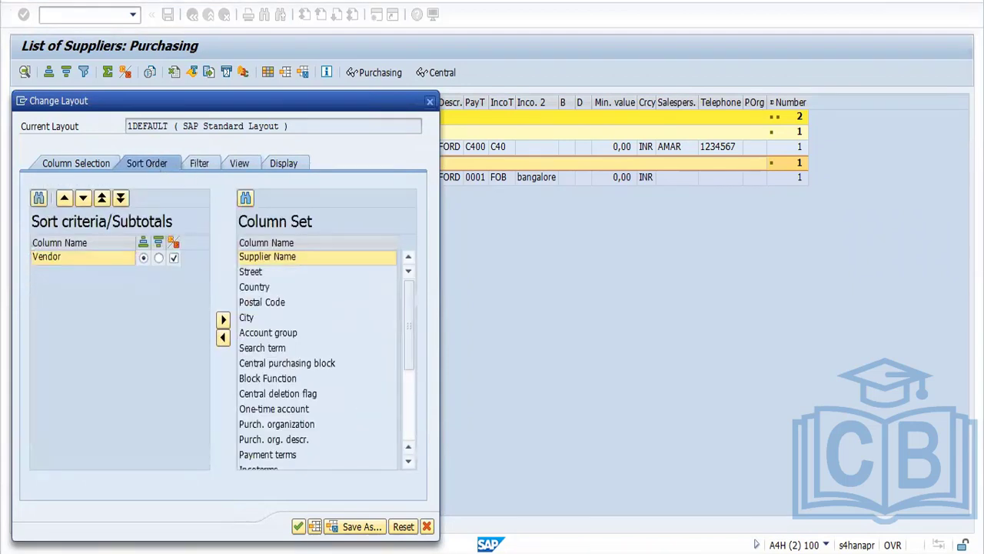
{"action": "left_click", "coordinate": [298, 526]}
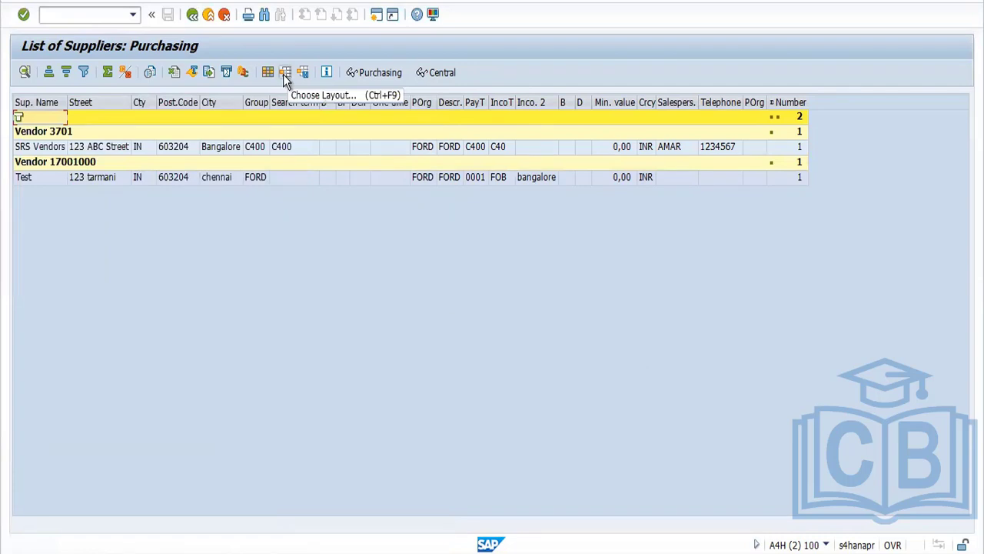
- Examine the layout selection again and the options for saving the supplier list's layout
{"action": "left_click", "coordinate": [283, 74]}
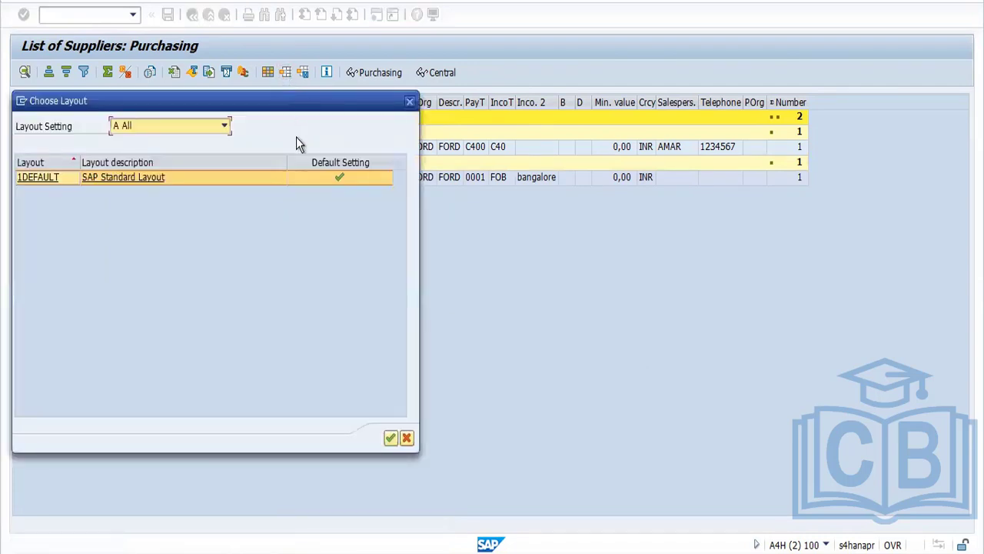
{"action": "left_click", "coordinate": [410, 103]}
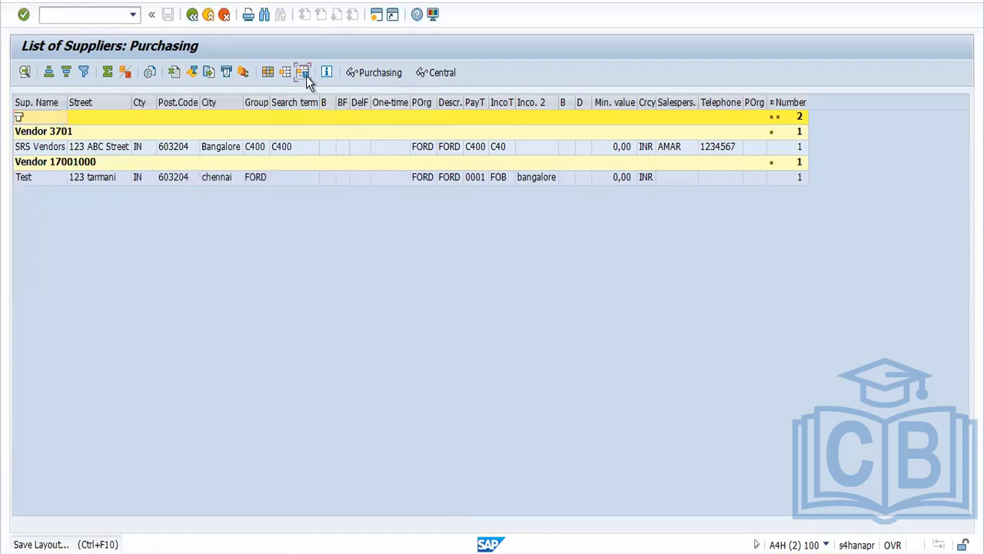
{"action": "left_click", "coordinate": [304, 72]}
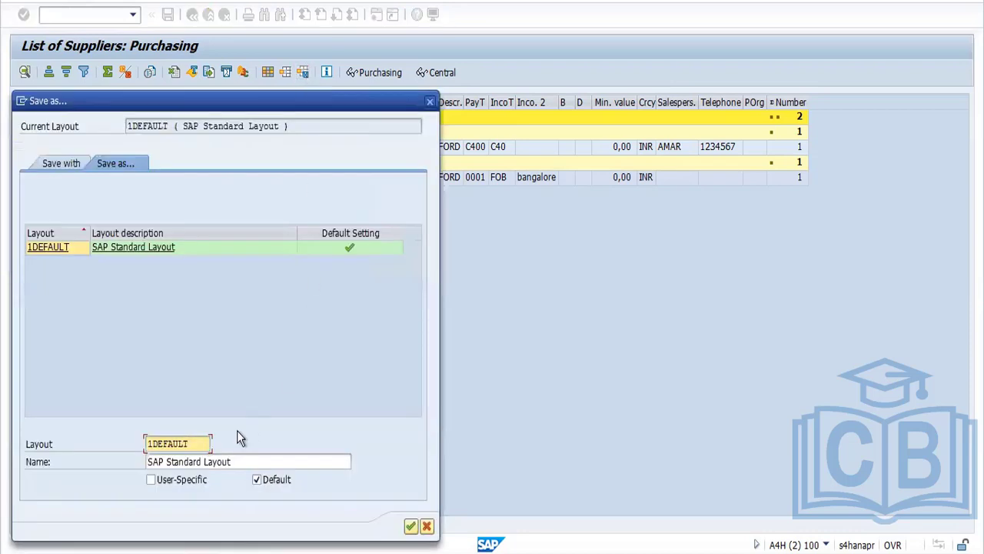
{"action": "left_click", "coordinate": [76, 164]}
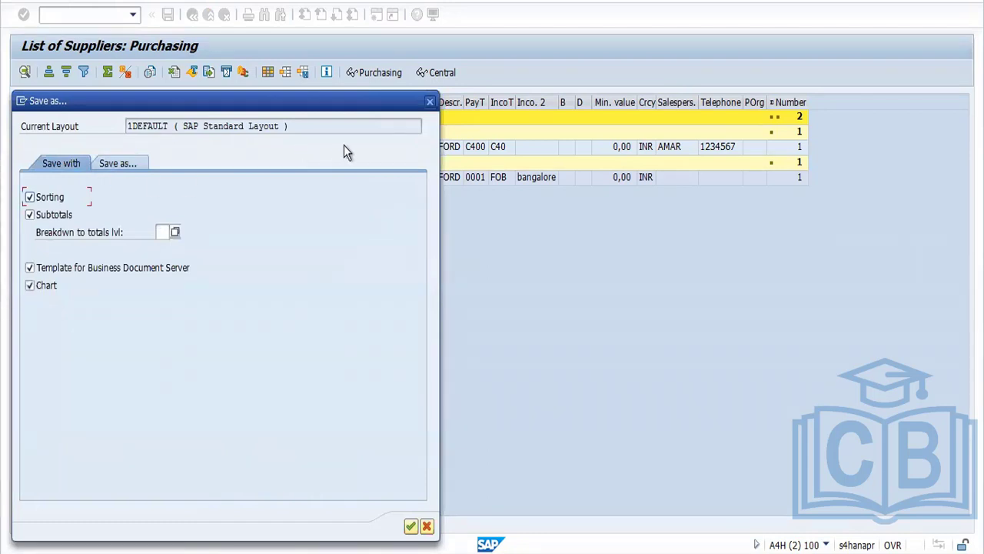
{"action": "left_click", "coordinate": [430, 103]}
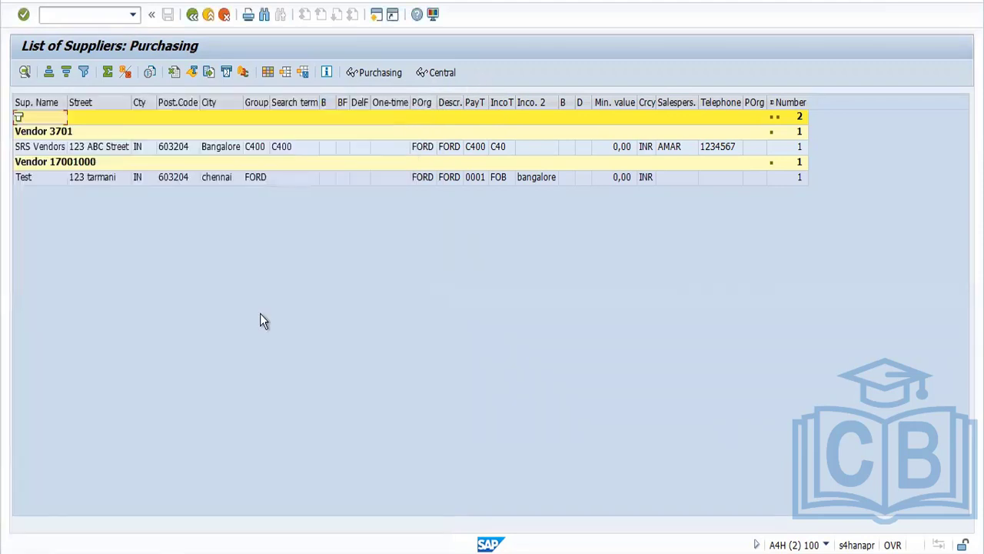
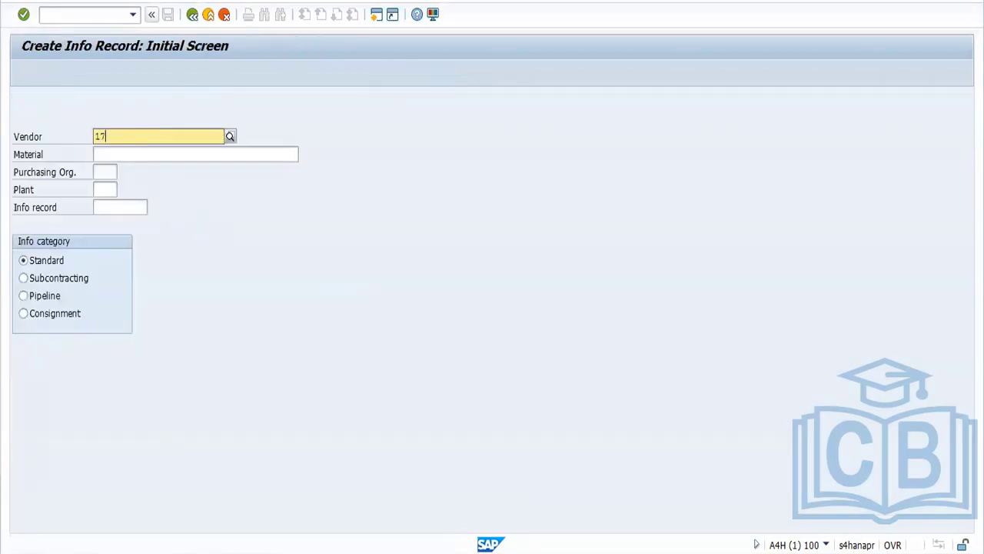
- Return to the info record session and enter the vendor number of the Chennai supplier Test
{"action": "key", "text": "BackSpace"}
{"action": "key", "text": "BackSpace"}
{"action": "key", "text": "BackSpace"}
{"action": "type", "text": "000"}
{"action": "key", "text": "BackSpace"}
{"action": "type", "text": "1000"}
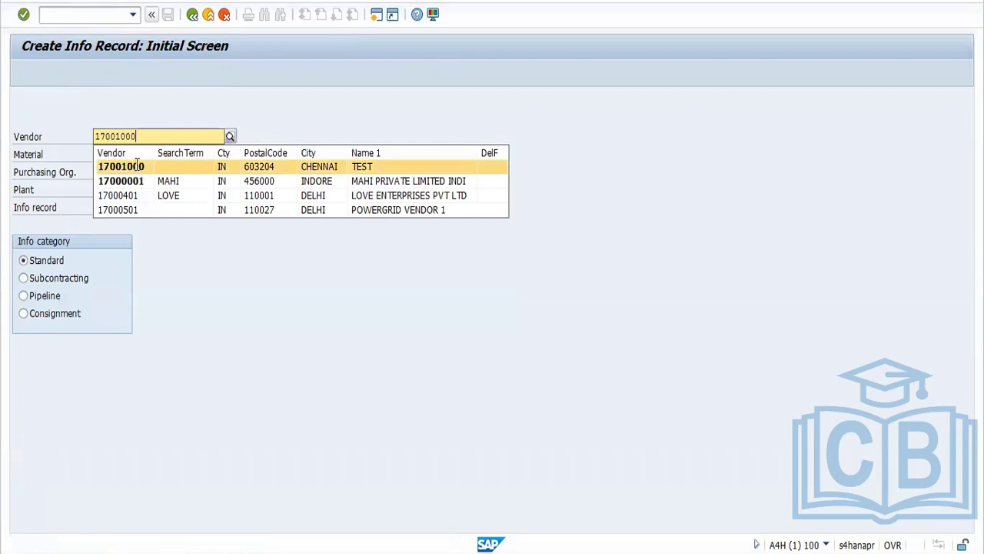
{"action": "left_click", "coordinate": [134, 166]}
{"action": "left_click", "coordinate": [116, 155]}
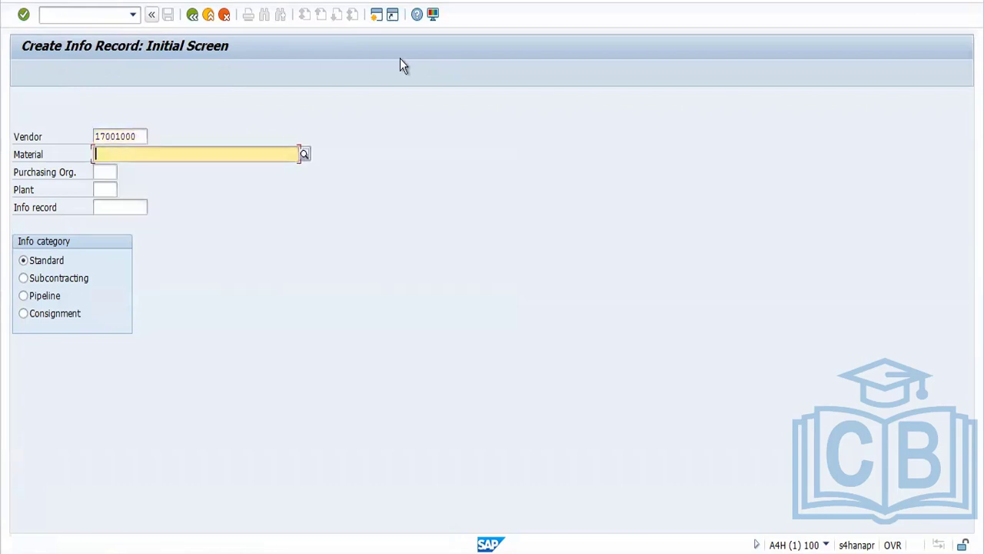
- Open a third session and start transaction MM60 for the materials list
{"action": "left_click", "coordinate": [376, 14]}
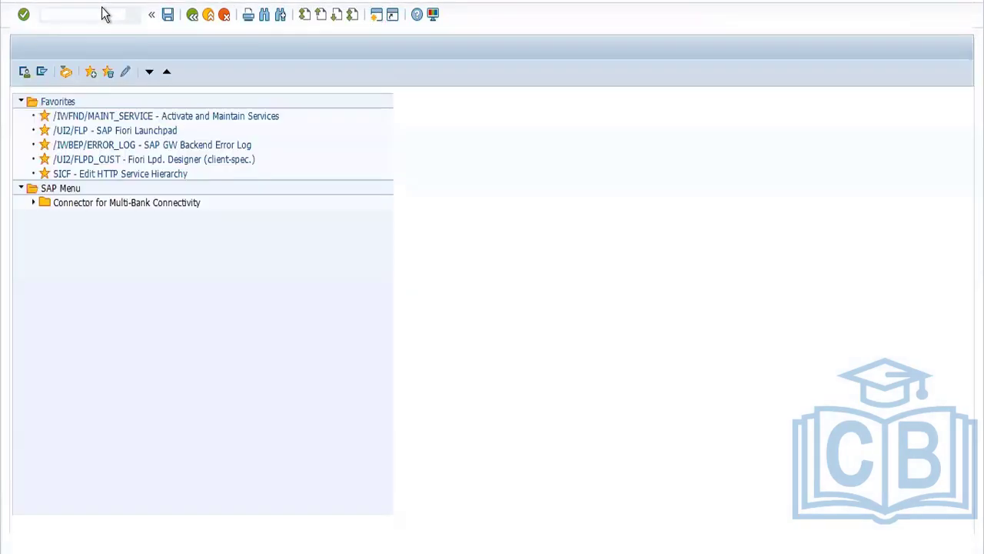
{"action": "key", "text": "alt+Tab"}
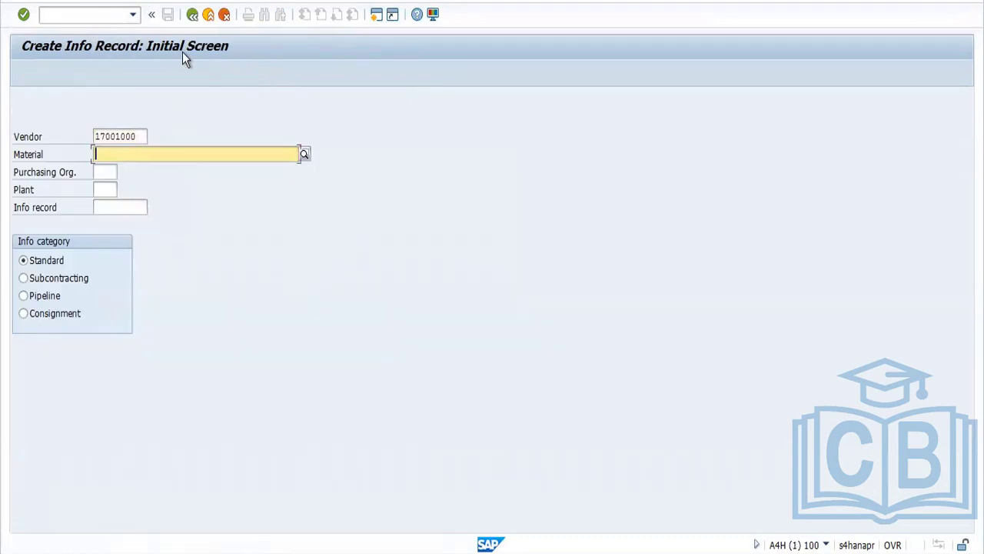
{"action": "key", "text": "alt+Tab"}
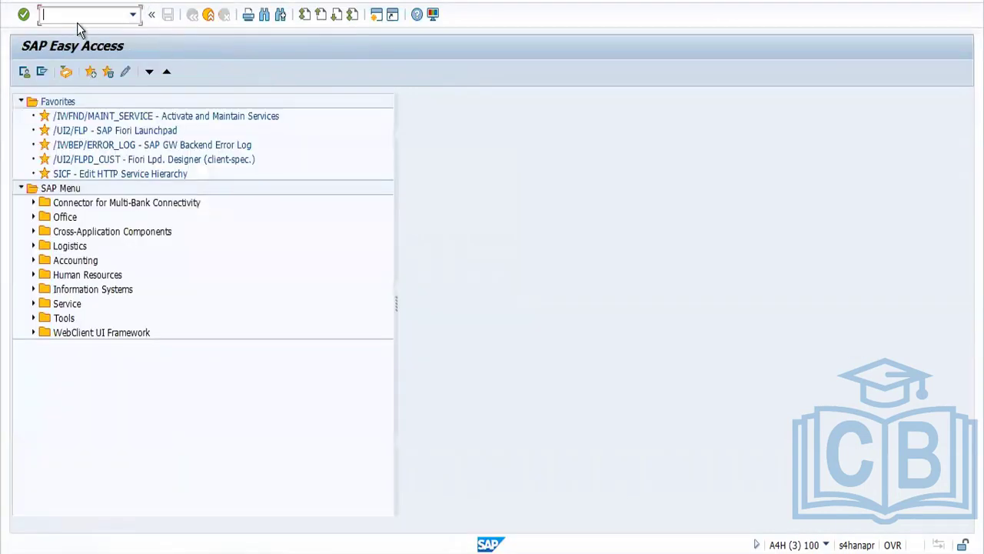
{"action": "type", "text": "MM60"}
{"action": "key", "text": "Return"}
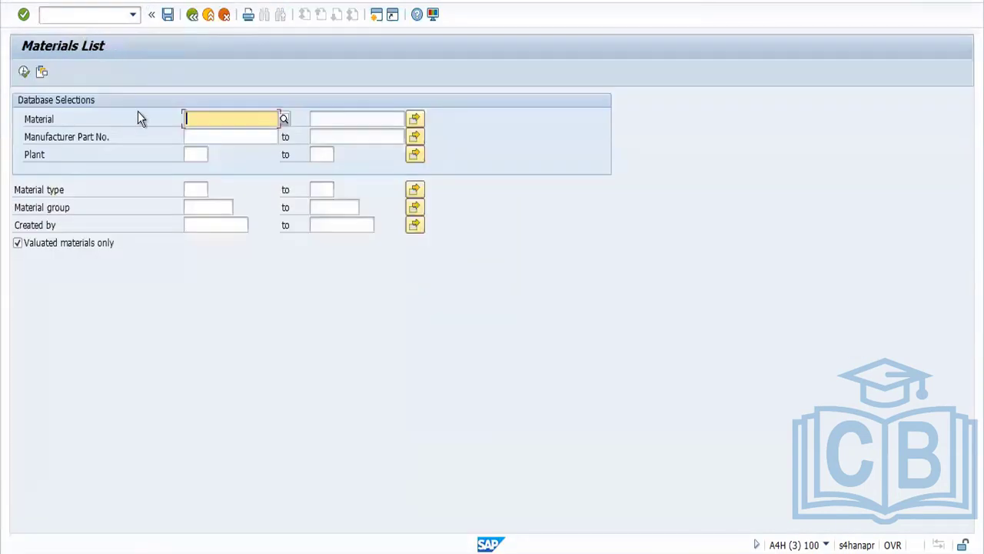
- Run the materials list for plant FORD and copy the number of Material 1
{"action": "left_click", "coordinate": [196, 153]}
{"action": "type", "text": "FORD"}
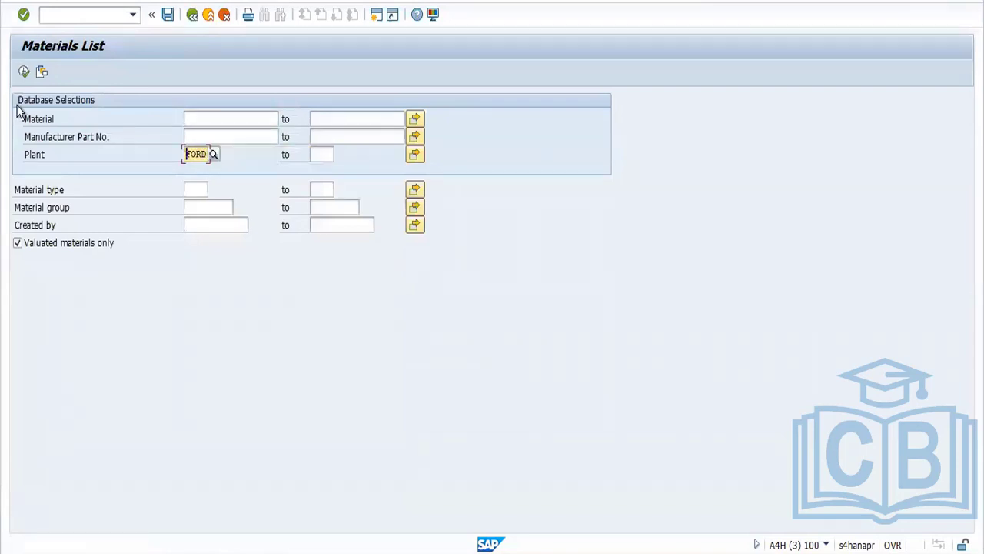
{"action": "left_click", "coordinate": [24, 73]}
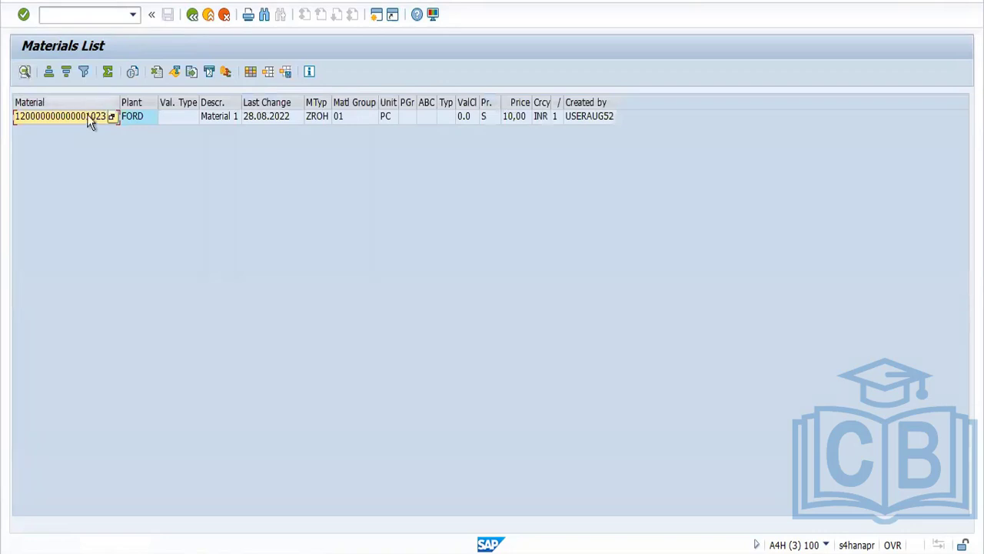
{"action": "left_click", "coordinate": [90, 120]}
{"action": "left_click", "coordinate": [90, 121]}
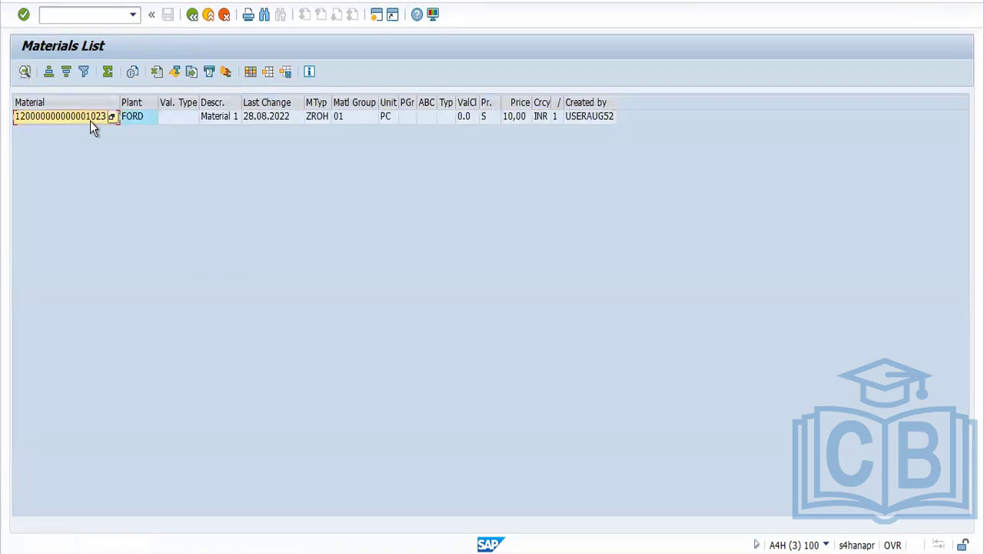
{"action": "key", "text": "alt+Tab"}
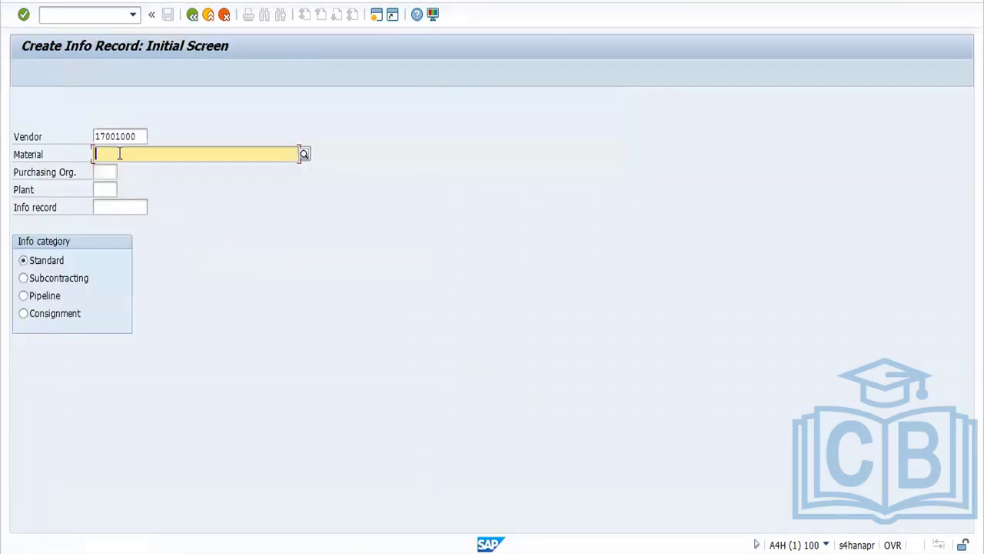
{"action": "key", "text": "ctrl+v"}
{"action": "left_click", "coordinate": [104, 171]}
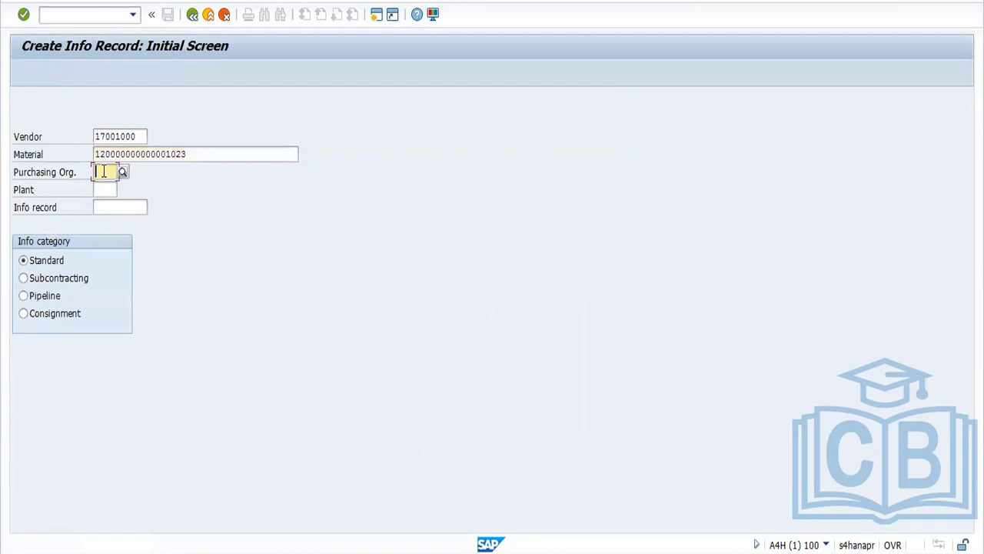
{"action": "type", "text": "FORD"}
{"action": "key", "text": "Tab"}
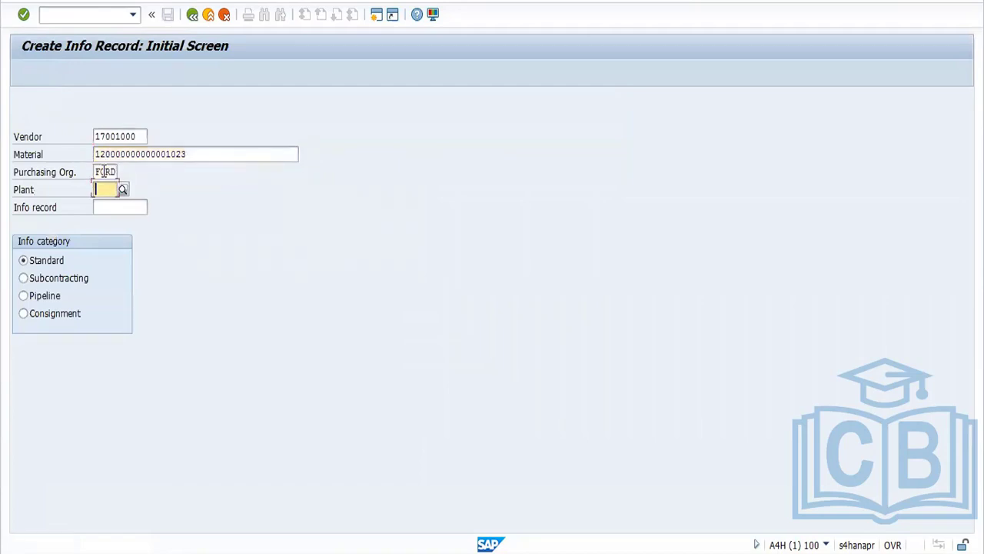
{"action": "type", "text": "FORD"}
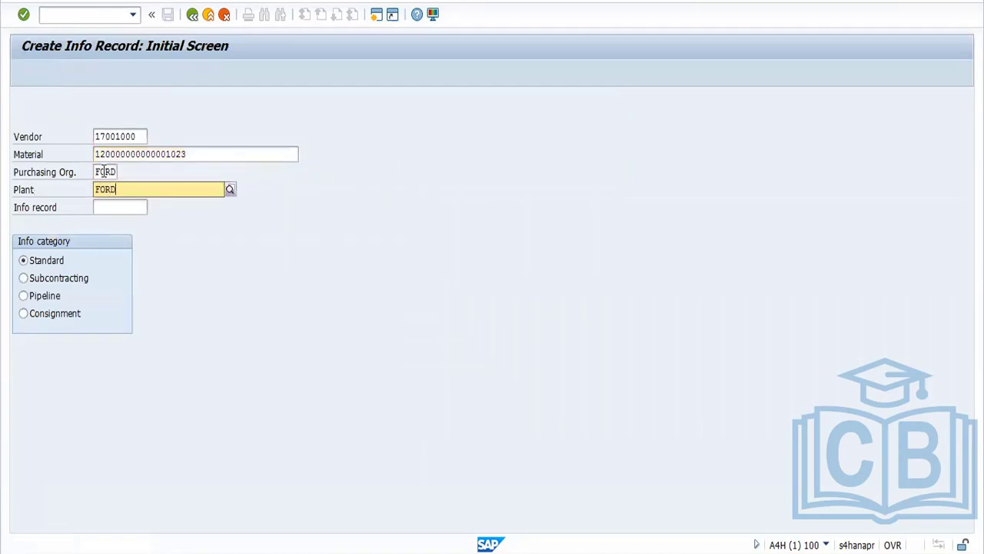
- Continue to the info record's general data with the Standard info category, accepting the entered material
{"action": "left_click", "coordinate": [118, 221]}
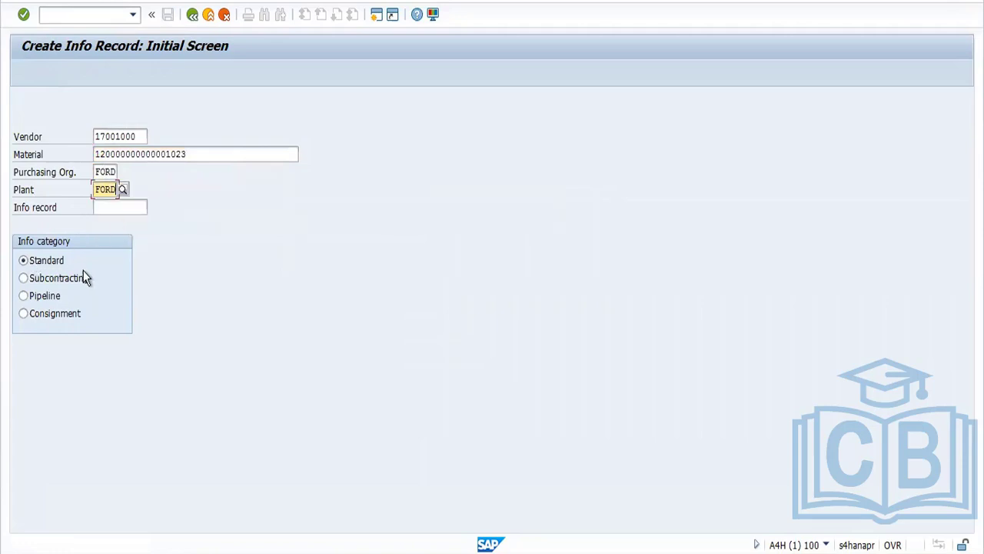
{"action": "key", "text": "Return"}
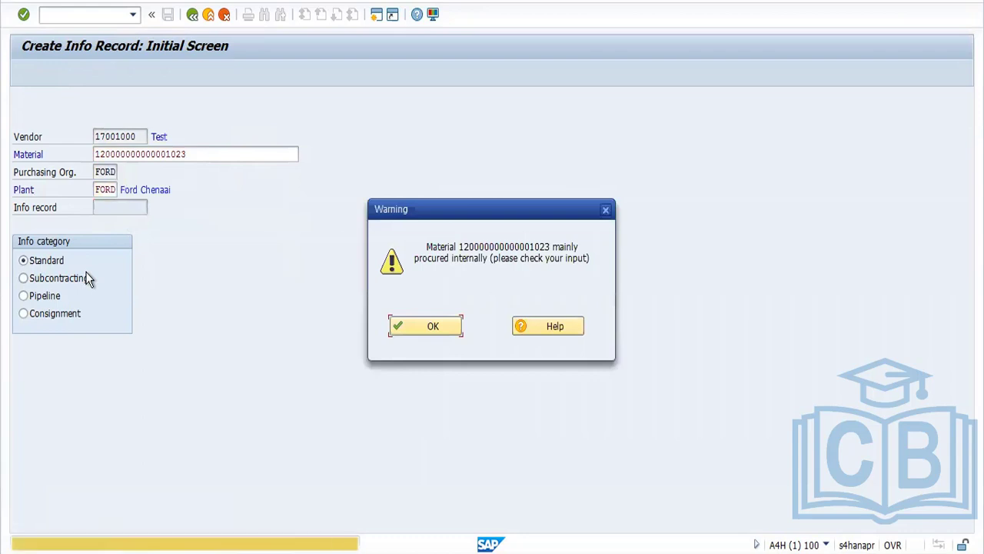
{"action": "key", "text": "Return"}
{"action": "key", "text": "Return"}
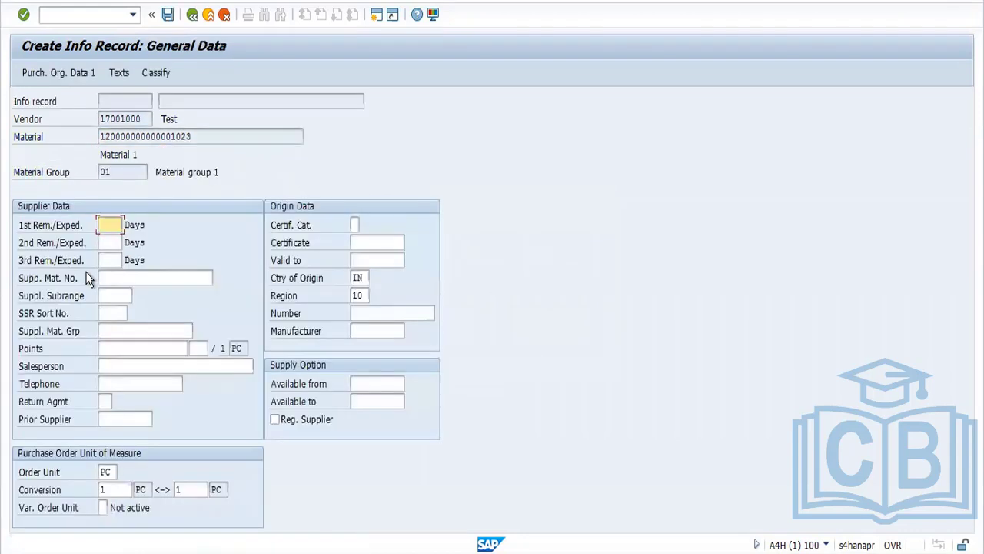
{"action": "left_click", "coordinate": [121, 120]}
{"action": "left_click", "coordinate": [111, 137]}
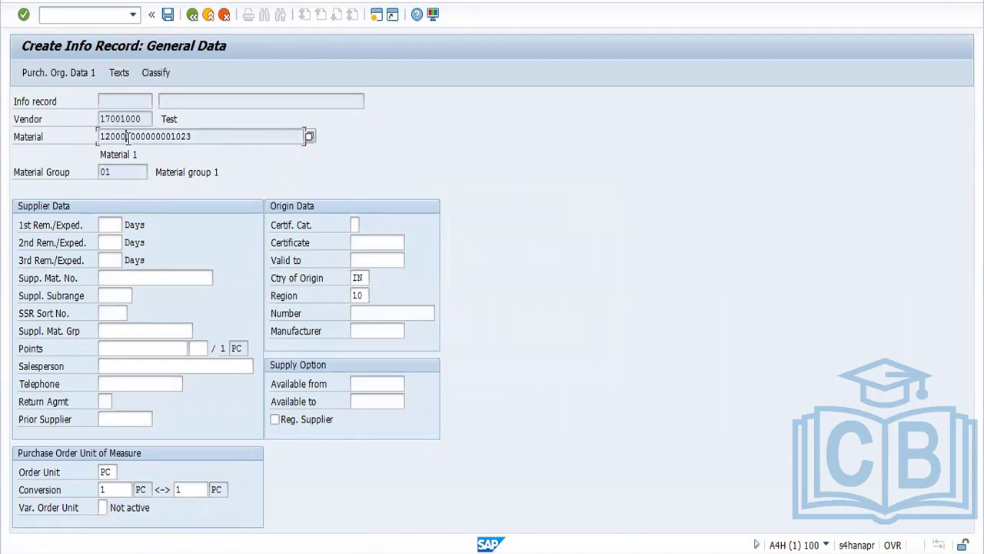
{"action": "left_click_drag", "start_coordinate": [167, 125], "coordinate": [125, 123]}
- Assign certificate category 1 (CERTIF. 1) in the info record's origin data
{"action": "left_click", "coordinate": [356, 223]}
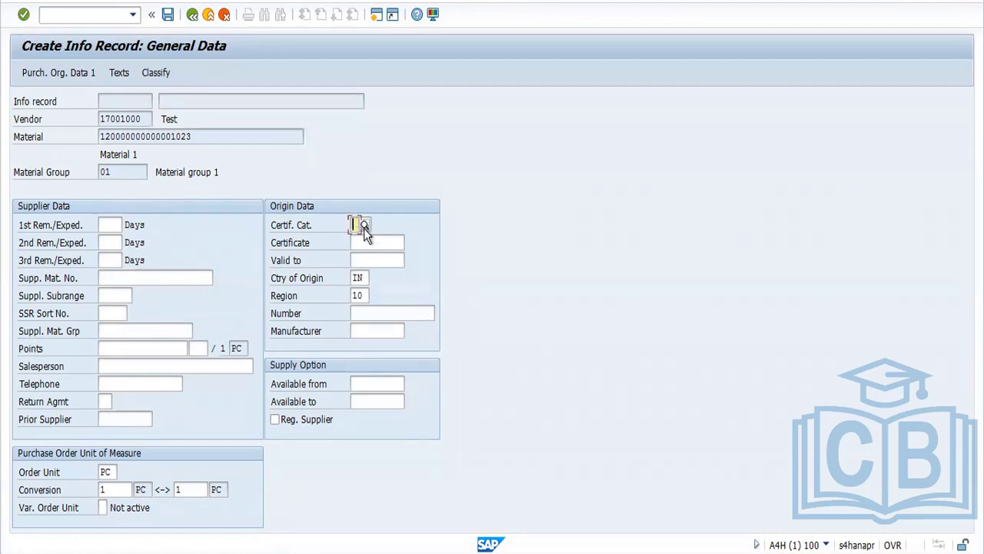
{"action": "left_click", "coordinate": [367, 228]}
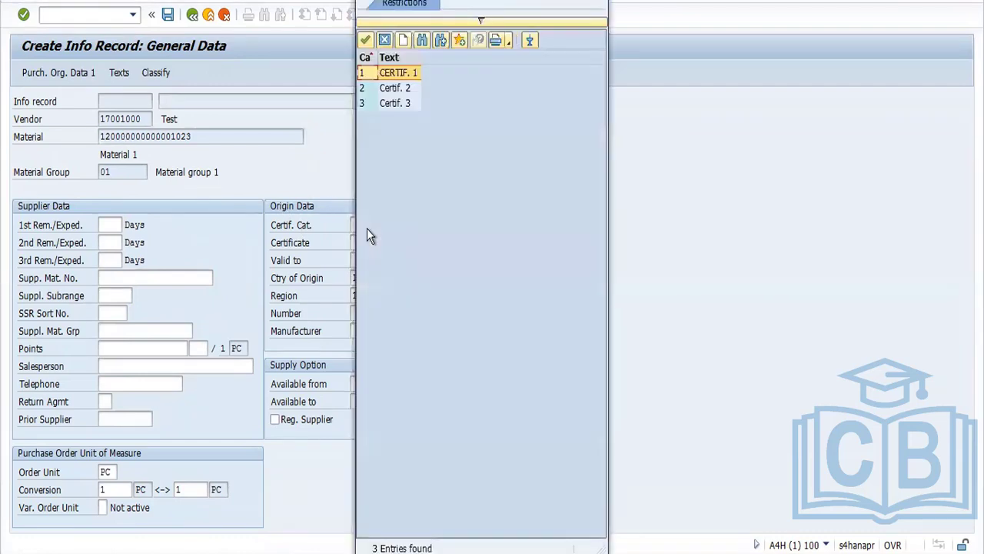
{"action": "double_click", "coordinate": [368, 74]}
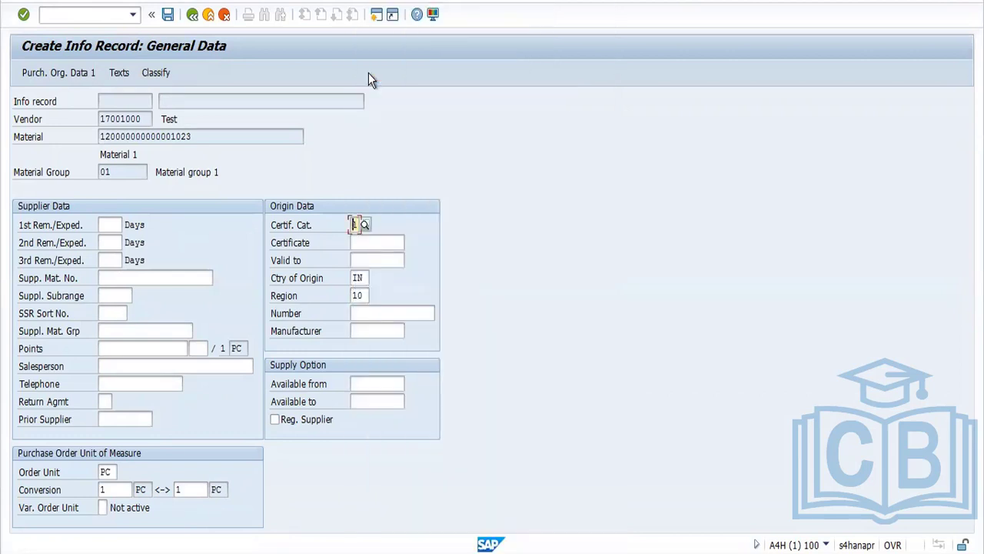
{"action": "key", "text": "Return"}
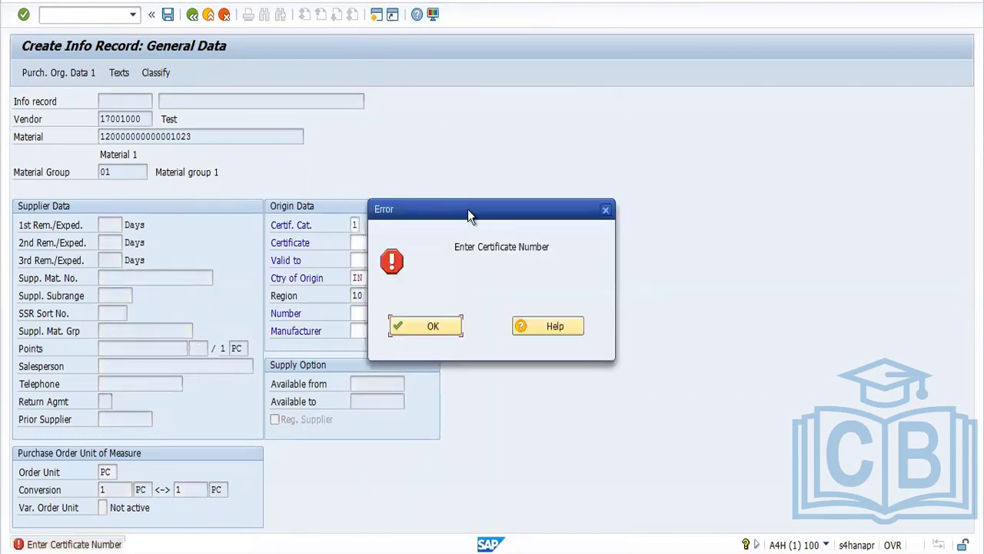
{"action": "left_click", "coordinate": [413, 328]}
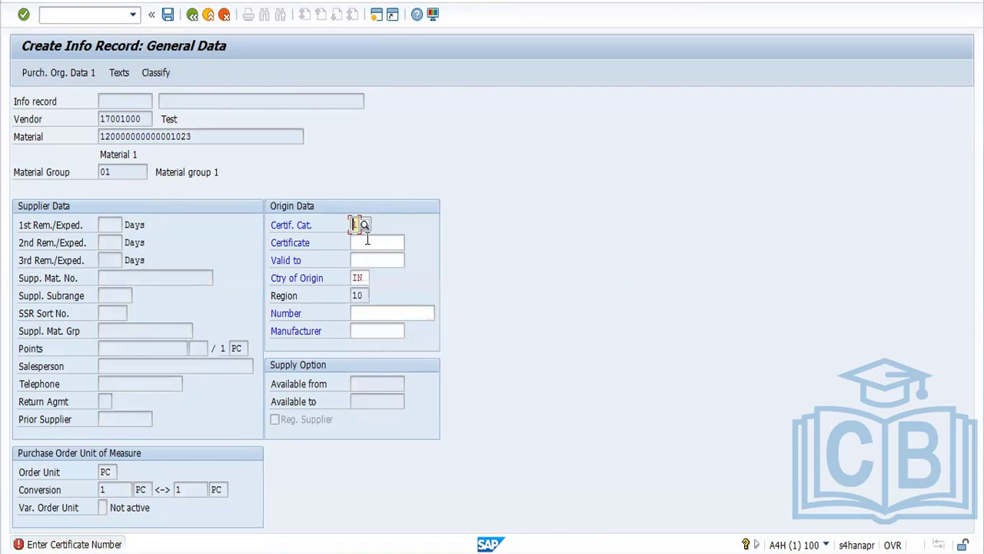
- Enter certificate 123 with valid-to date 30.09.2022 and continue to the first purchasing organization data screen
{"action": "left_click", "coordinate": [363, 242]}
{"action": "left_click", "coordinate": [365, 259]}
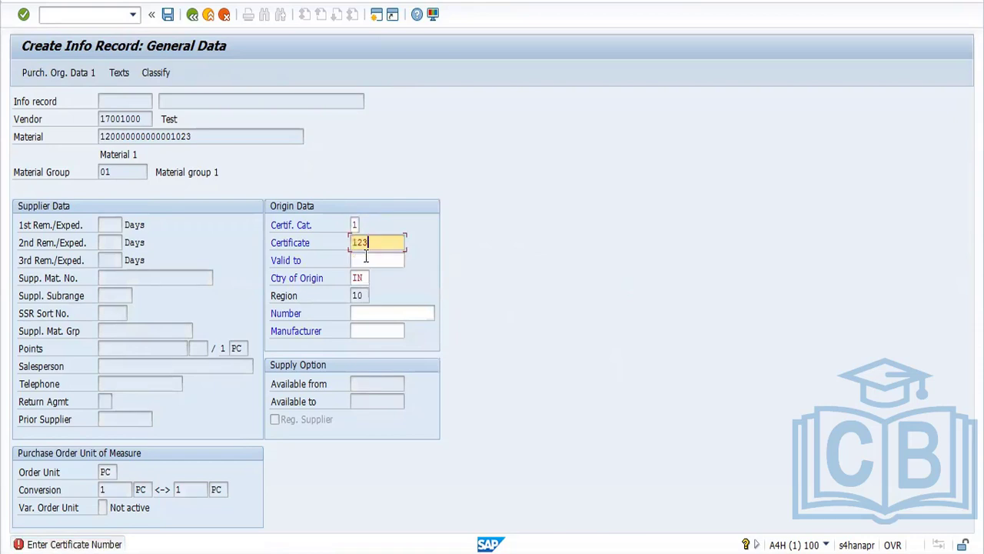
{"action": "key", "text": "Return"}
{"action": "left_click", "coordinate": [413, 325]}
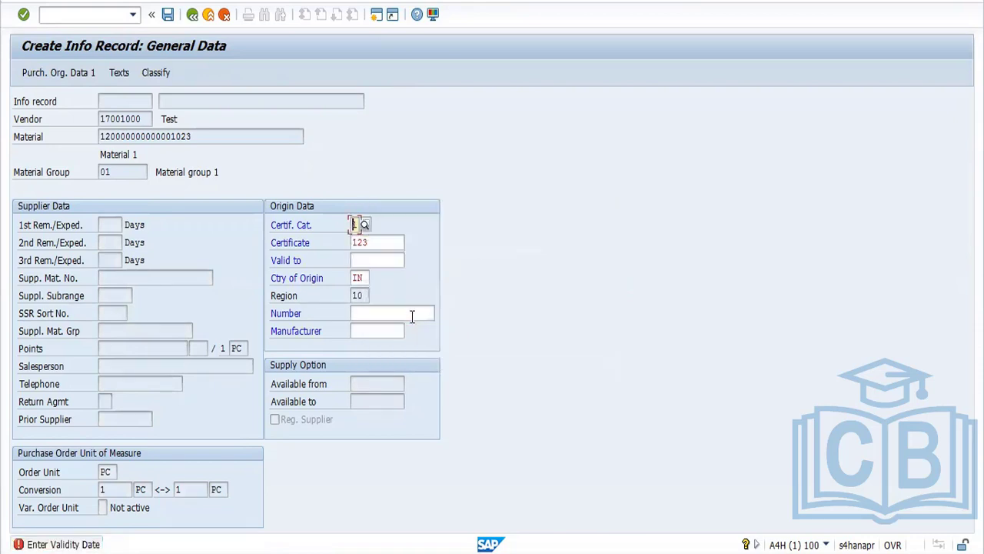
{"action": "left_click", "coordinate": [370, 261]}
{"action": "left_click", "coordinate": [372, 274]}
{"action": "key", "text": "Return"}
{"action": "key", "text": "Return"}
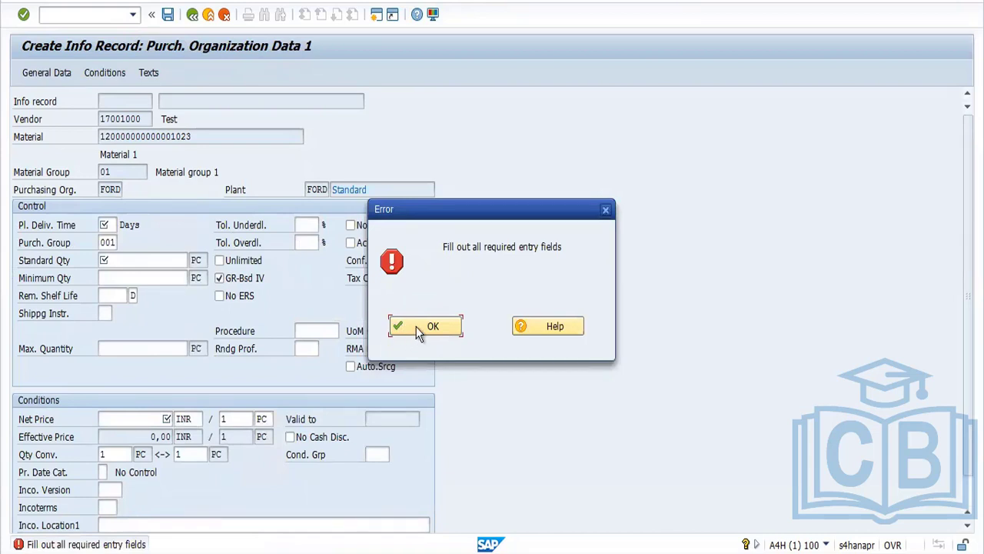
{"action": "left_click", "coordinate": [419, 331]}
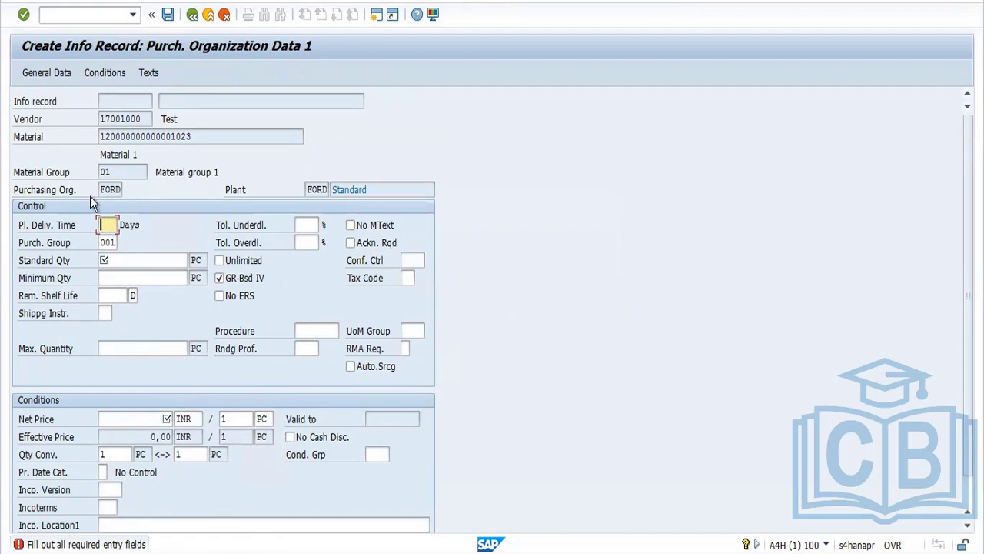
- Set the planned delivery time to 5 days, the standard quantity to 100 PC and the net price to 10 INR
{"action": "type", "text": "5"}
{"action": "left_click", "coordinate": [123, 261]}
{"action": "type", "text": "1"}
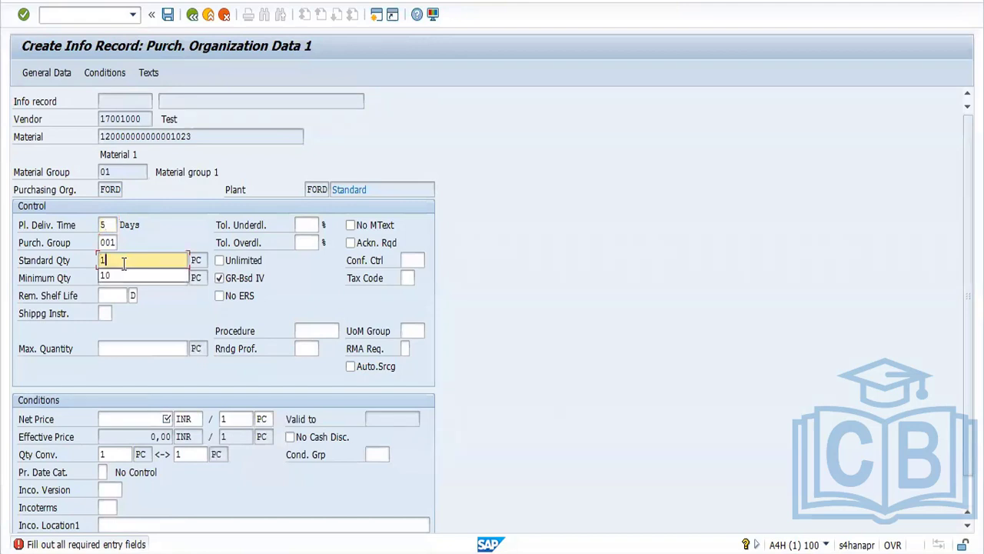
{"action": "type", "text": "00"}
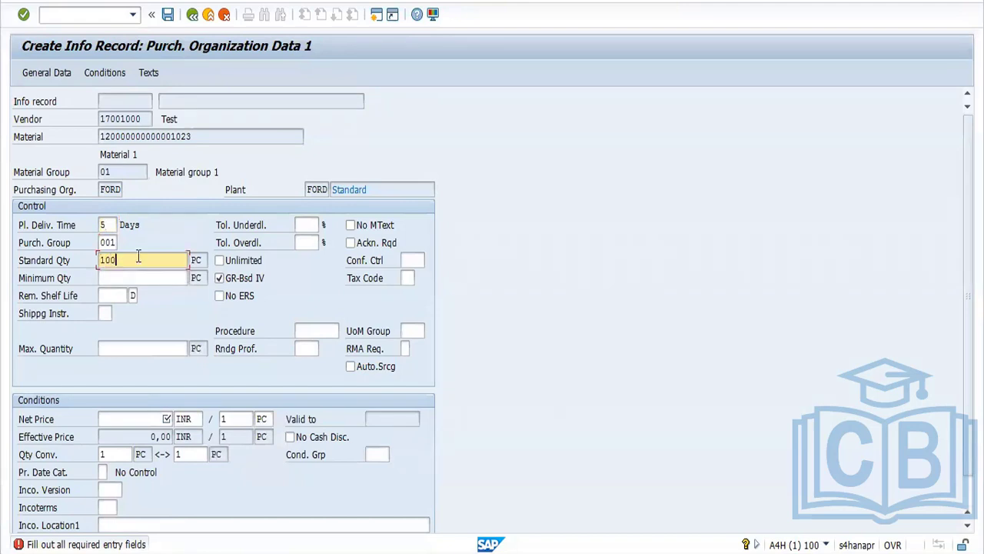
{"action": "left_click", "coordinate": [132, 415]}
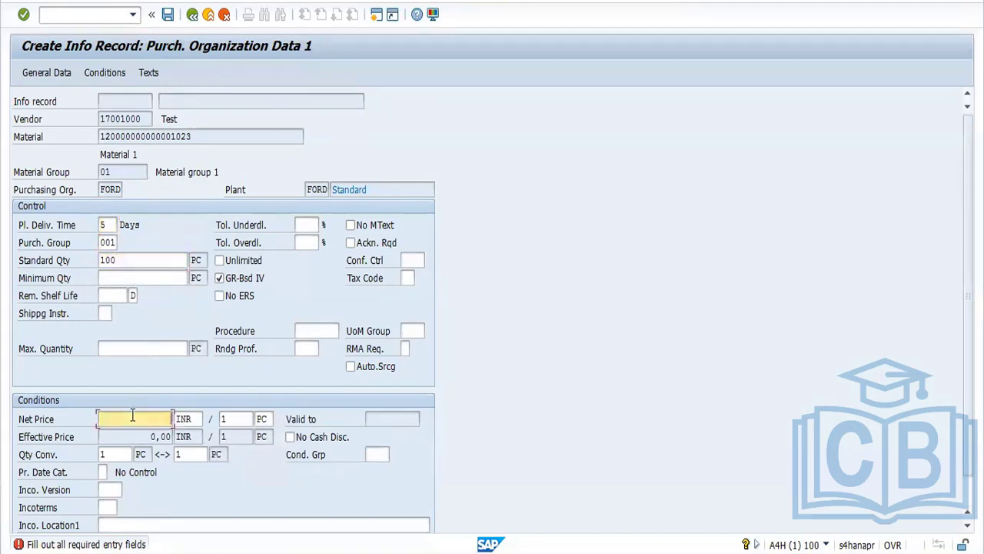
{"action": "type", "text": "10"}
{"action": "key", "text": "Return"}
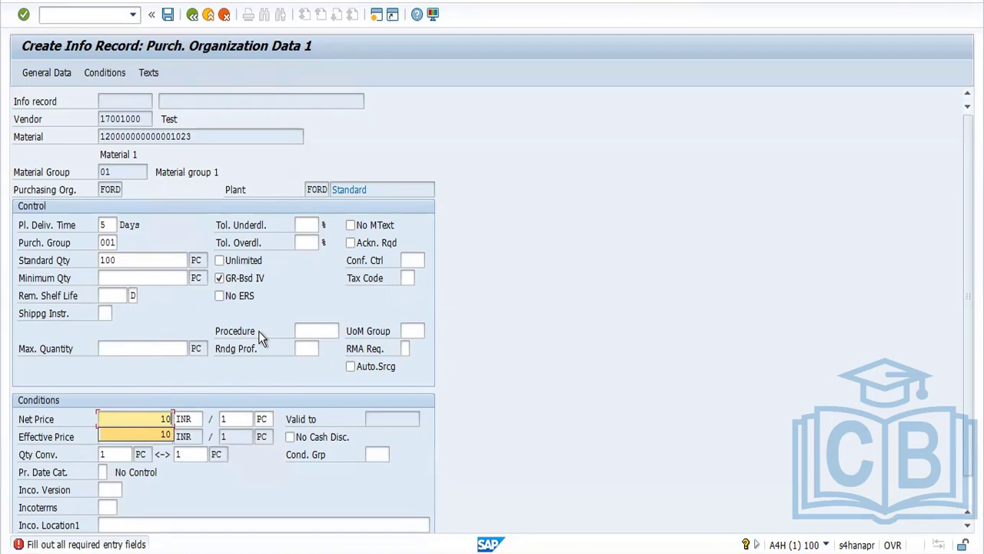
{"action": "key", "text": "Return"}
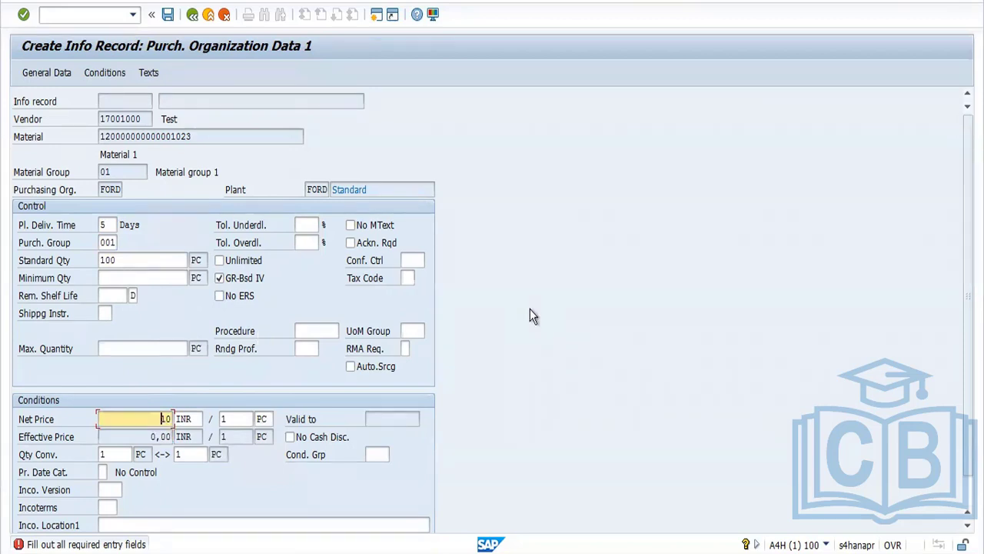
- Continue through the remaining info record screens and save the standard info record
{"action": "key", "text": "Return"}
{"action": "key", "text": "Return"}
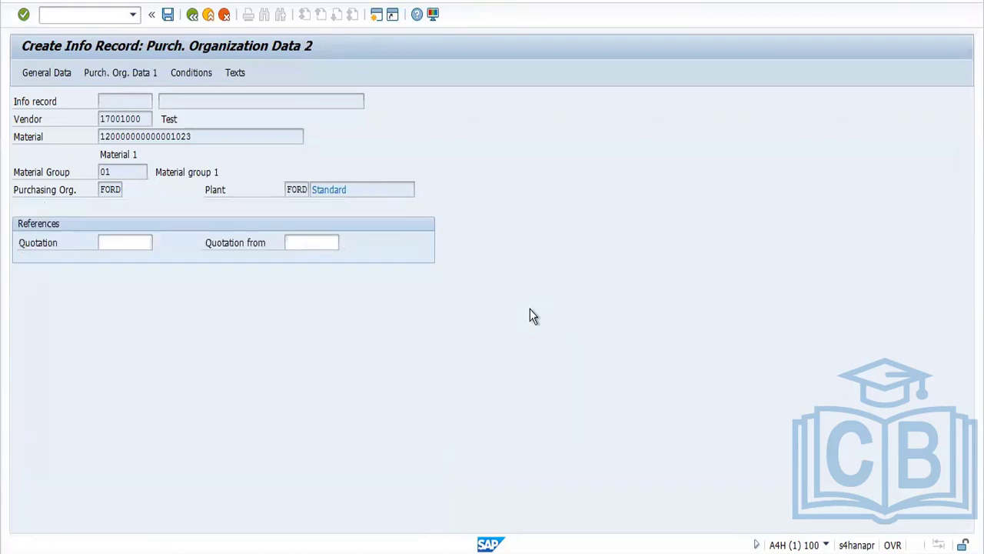
{"action": "key", "text": "Return"}
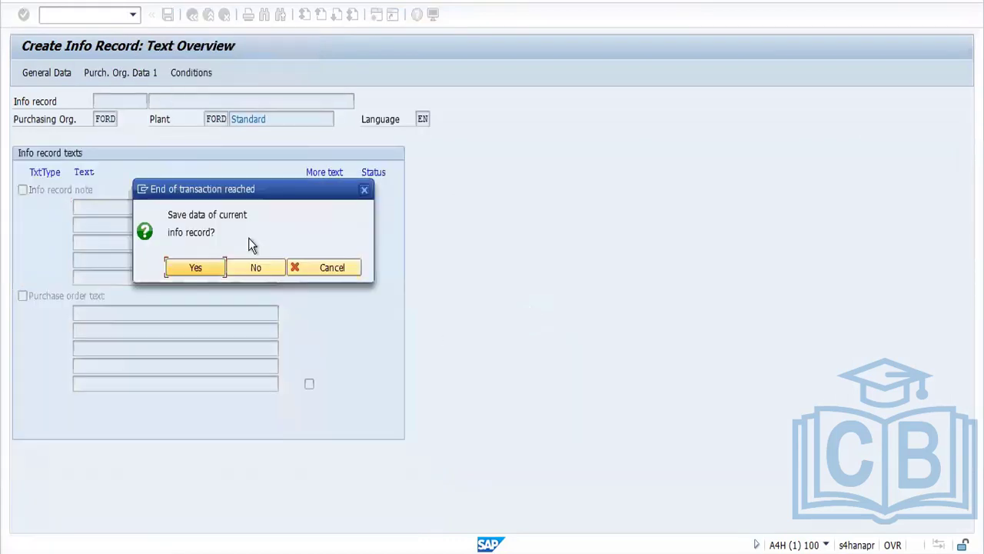
{"action": "left_click", "coordinate": [207, 266]}
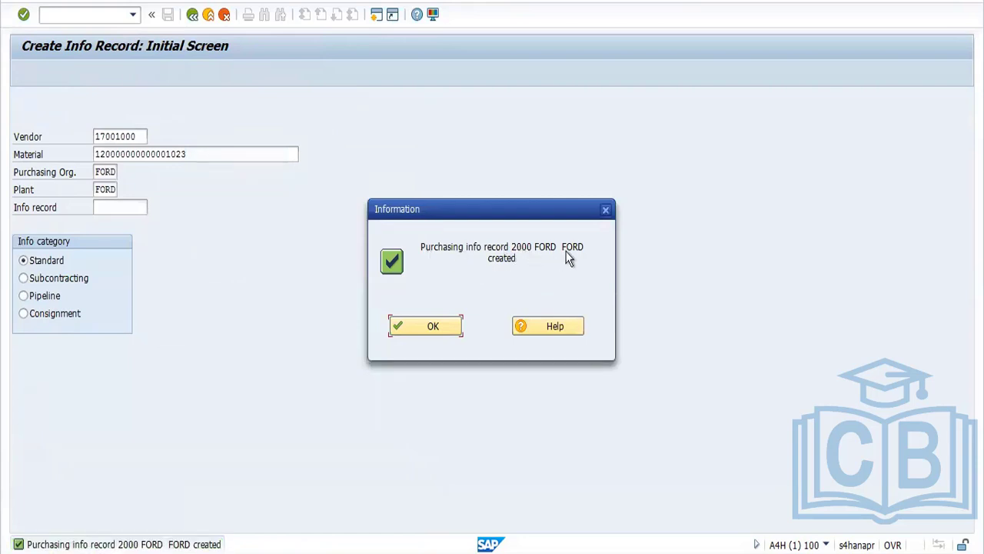
{"action": "left_click", "coordinate": [452, 326]}
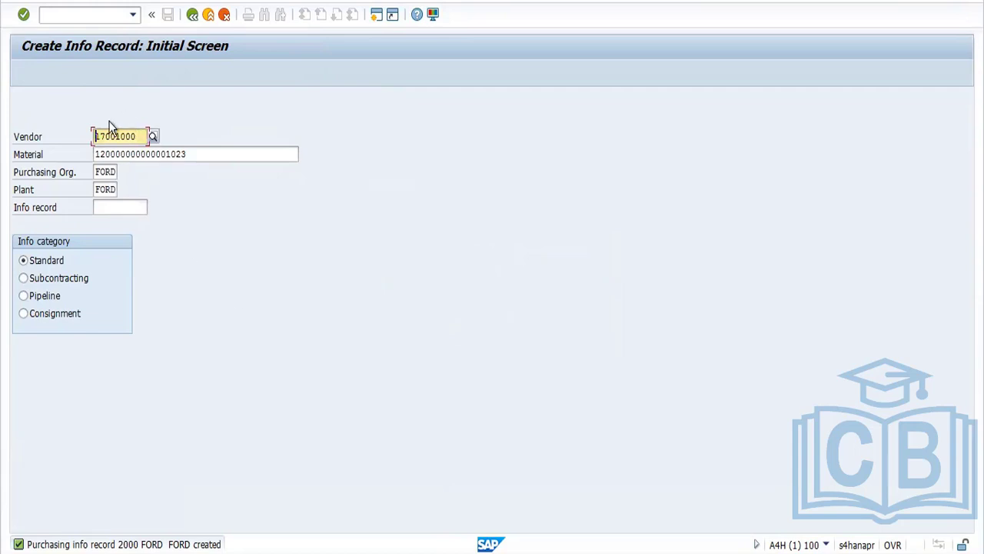
- Start a Subcontracting info record for the same vendor and material and continue to its first purchasing organization data screen
{"action": "left_click", "coordinate": [23, 280]}
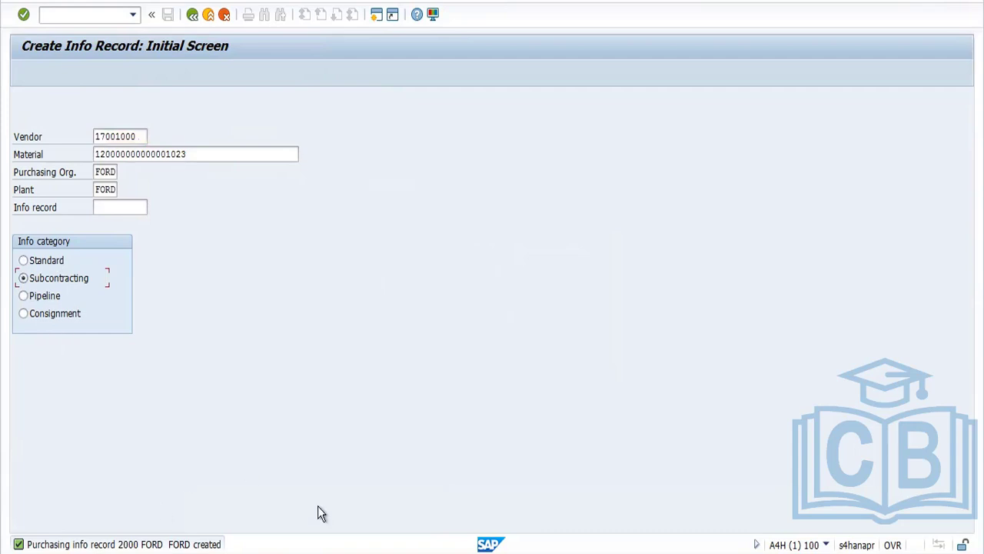
{"action": "key", "text": "Return"}
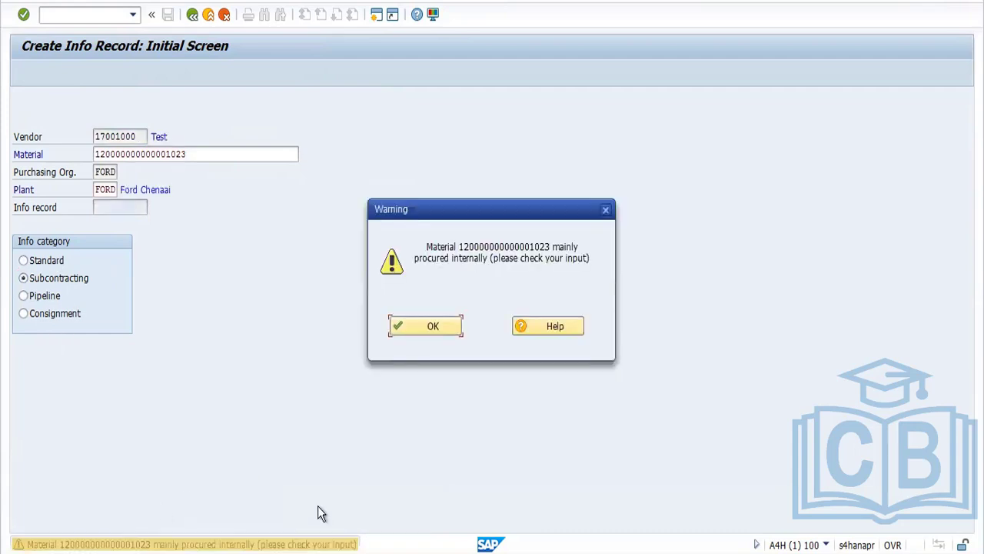
{"action": "key", "text": "Return"}
{"action": "key", "text": "Return"}
{"action": "key", "text": "Return"}
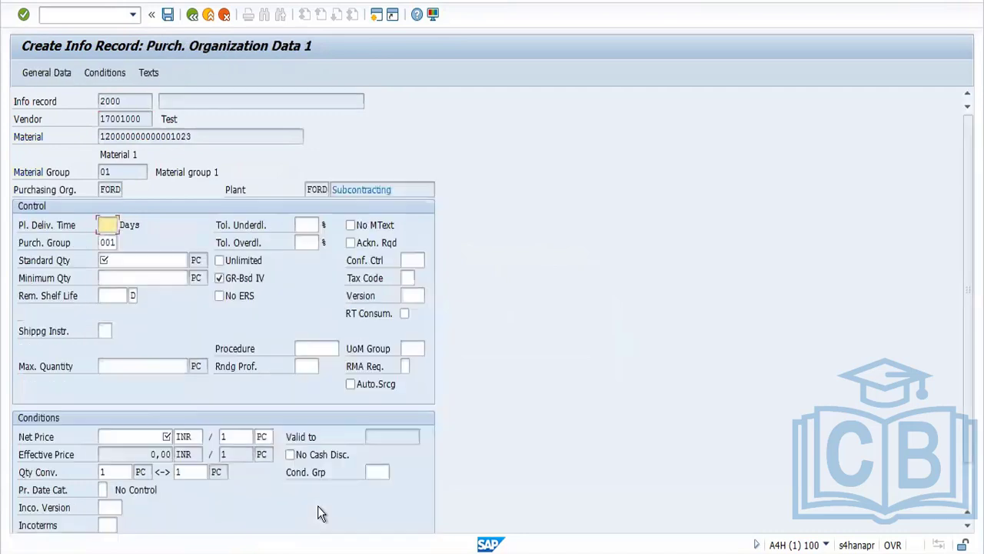
- Enter a planned delivery time of 5 days, standard quantity 100 and net price 10 INR for the subcontracting record
{"action": "key", "text": "BackSpace"}
{"action": "type", "text": "5"}
{"action": "key", "text": "Return"}
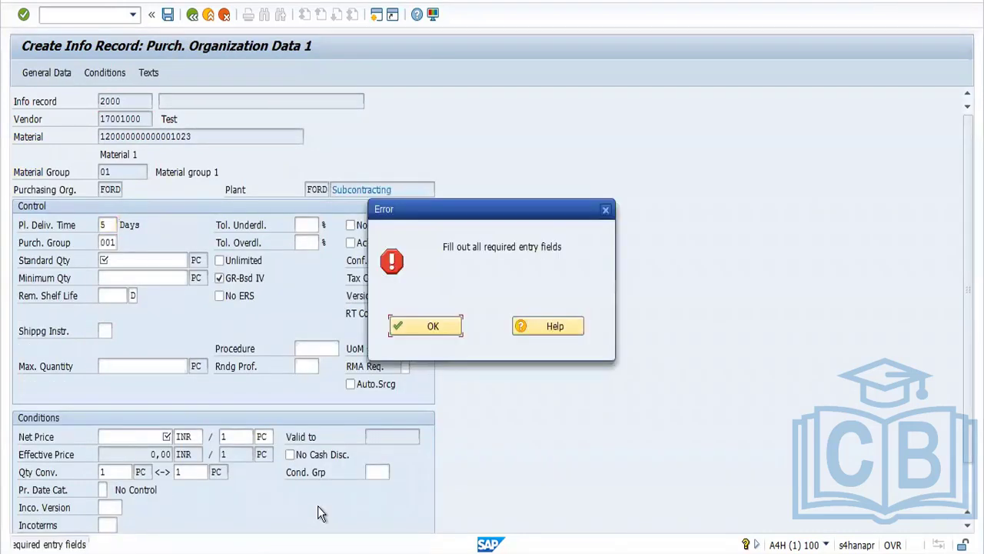
{"action": "left_click", "coordinate": [454, 329]}
{"action": "type", "text": "1"}
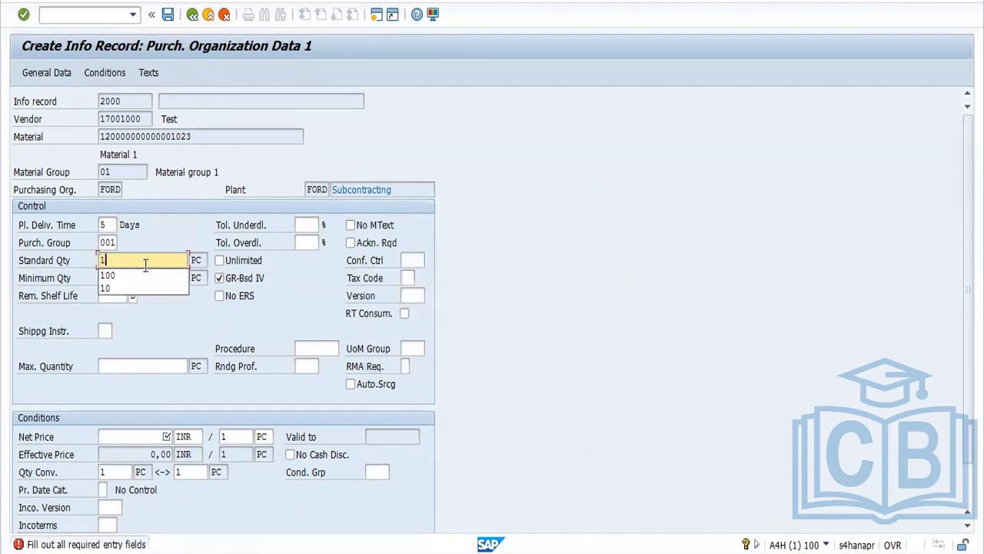
{"action": "left_click", "coordinate": [146, 275]}
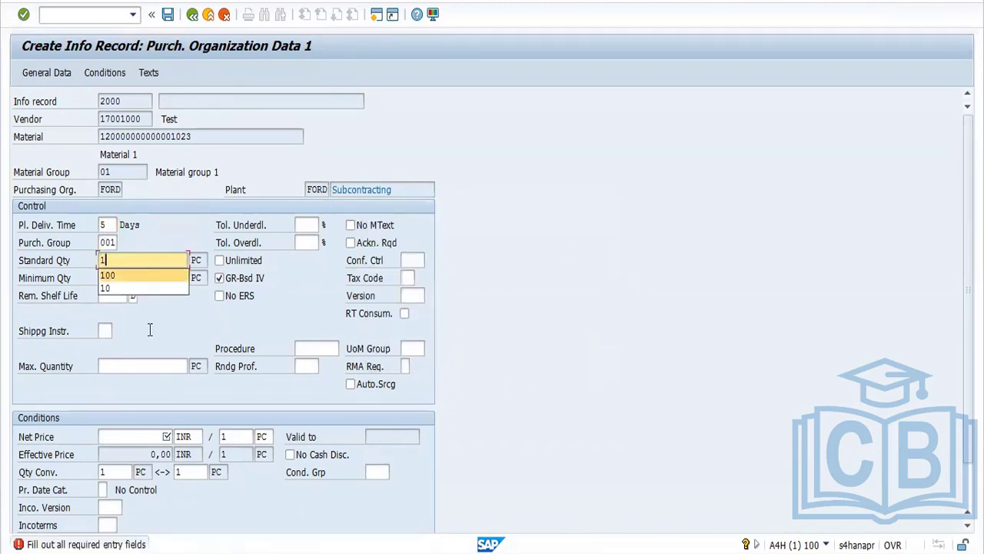
{"action": "left_click", "coordinate": [135, 439]}
{"action": "left_click", "coordinate": [142, 454]}
- Proceed past the remaining screens and save the subcontracting info record
{"action": "key", "text": "Return"}
{"action": "key", "text": "Return"}
{"action": "key", "text": "Return"}
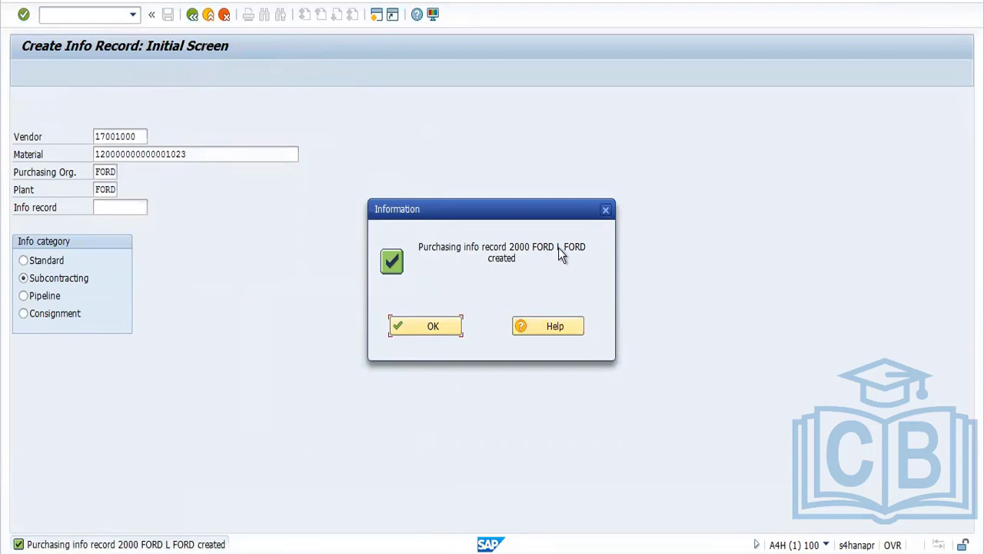
{"action": "left_click", "coordinate": [435, 326]}
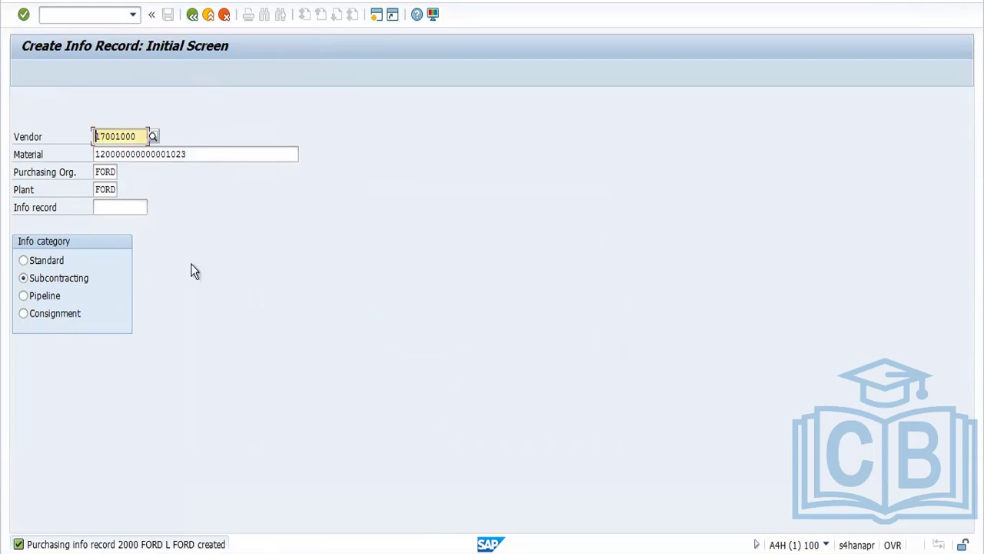
- Leave info record creation, start transaction ME12 and show the transaction code in the status bar
{"action": "left_click", "coordinate": [196, 17]}
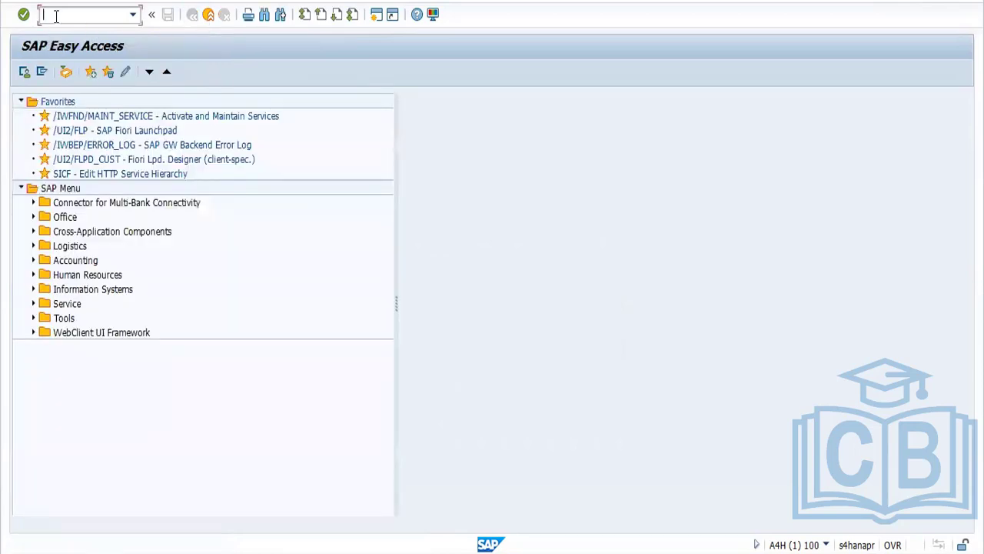
{"action": "type", "text": "ME12"}
{"action": "key", "text": "Return"}
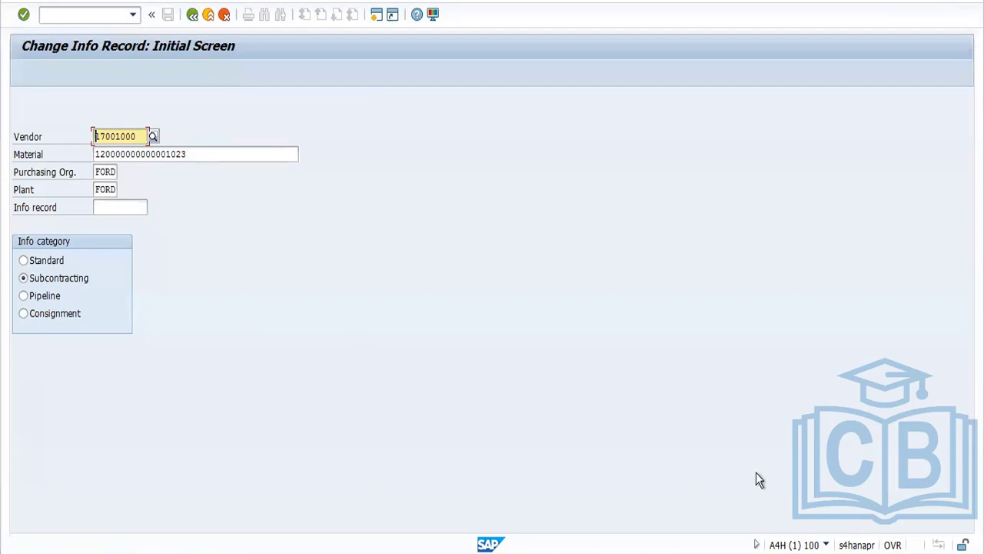
{"action": "left_click", "coordinate": [826, 543]}
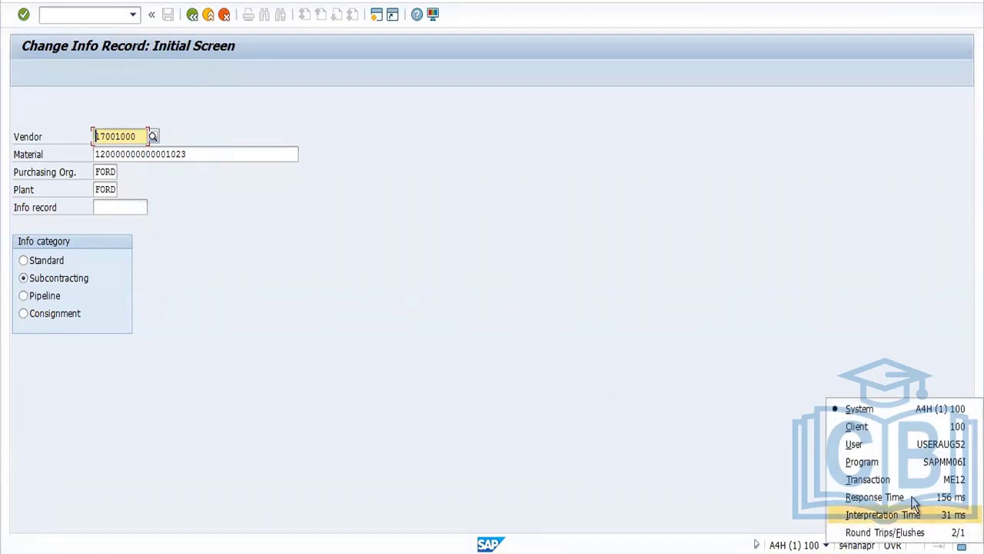
{"action": "left_click", "coordinate": [897, 482]}
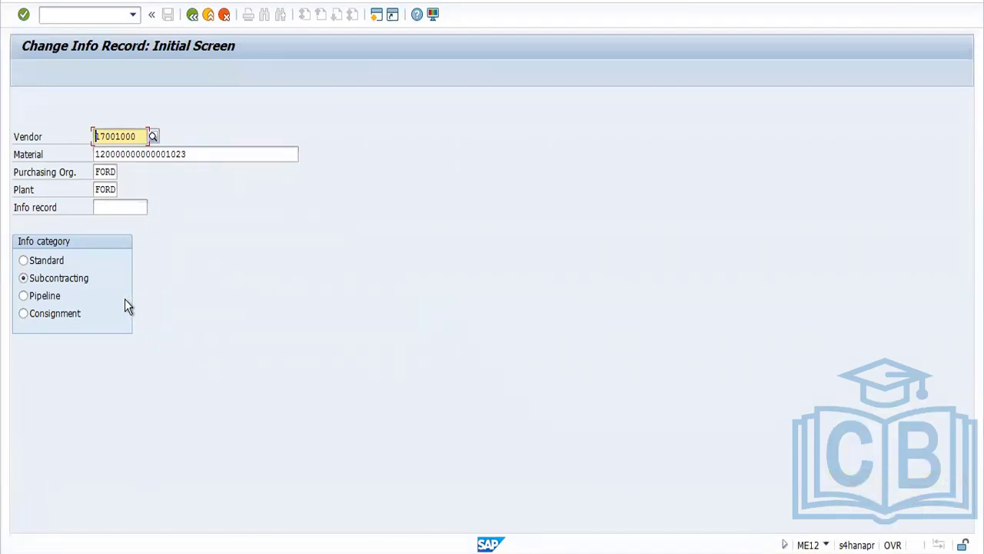
- Set the minimum quantity of the subcontracting info record to 10 PC and save the change
{"action": "key", "text": "Return"}
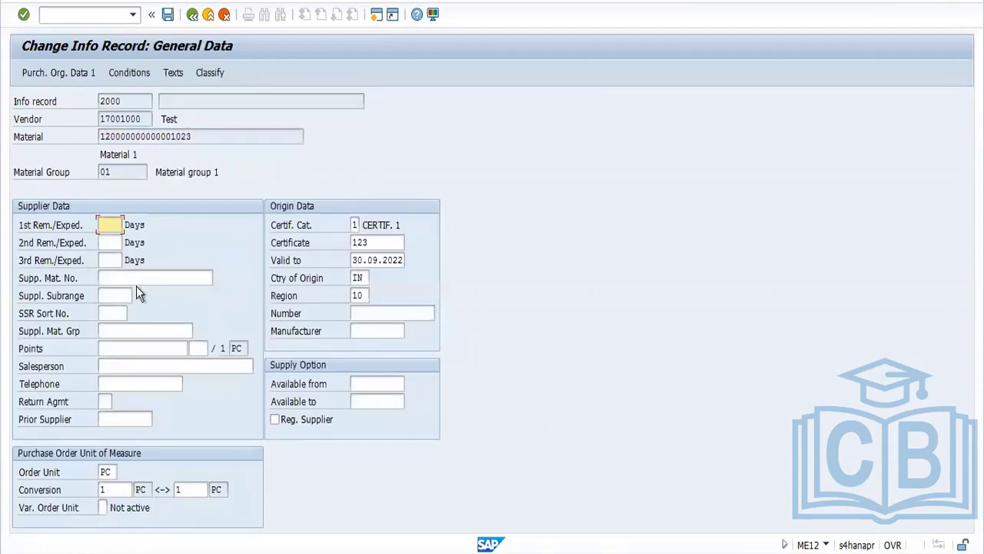
{"action": "key", "text": "Return"}
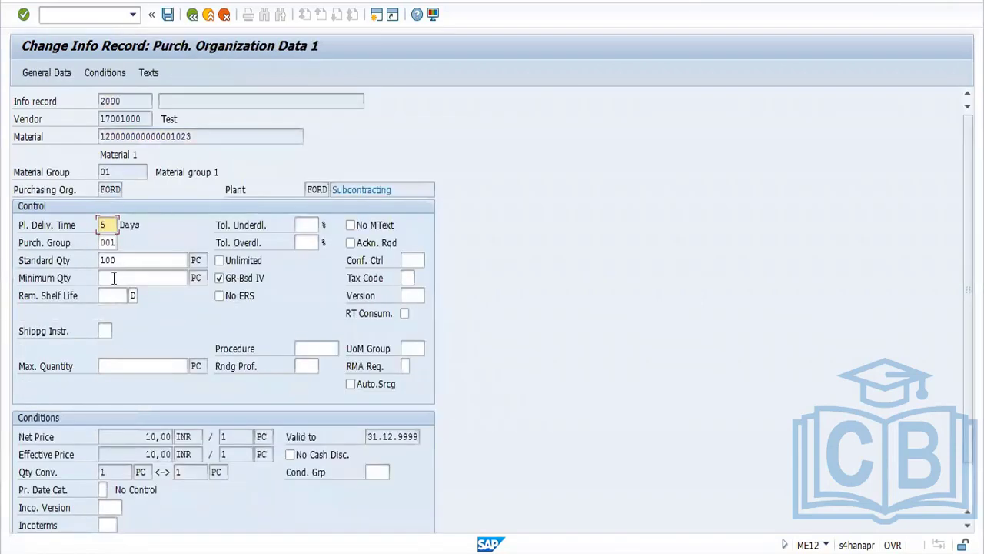
{"action": "left_click", "coordinate": [113, 278]}
{"action": "type", "text": "10"}
{"action": "key", "text": "Return"}
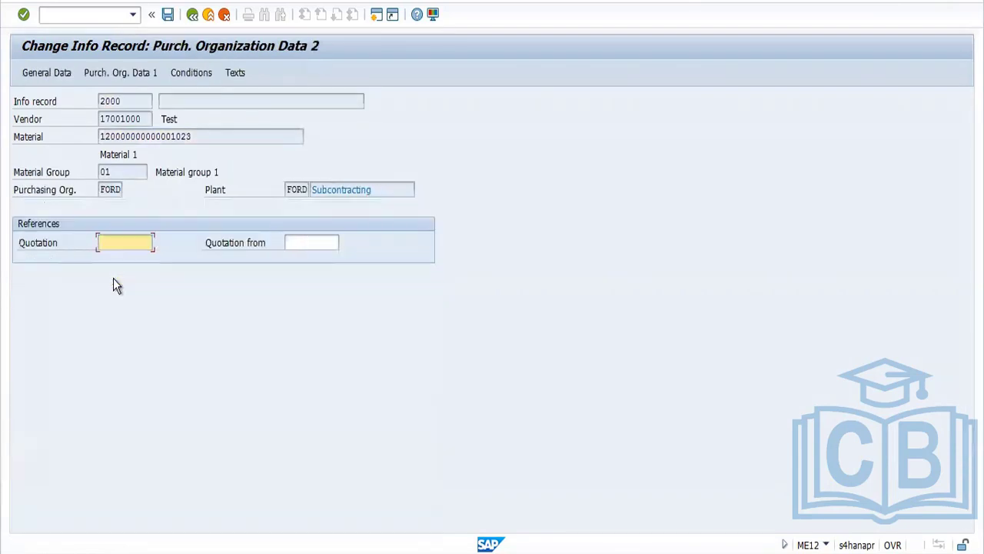
{"action": "left_click", "coordinate": [168, 15]}
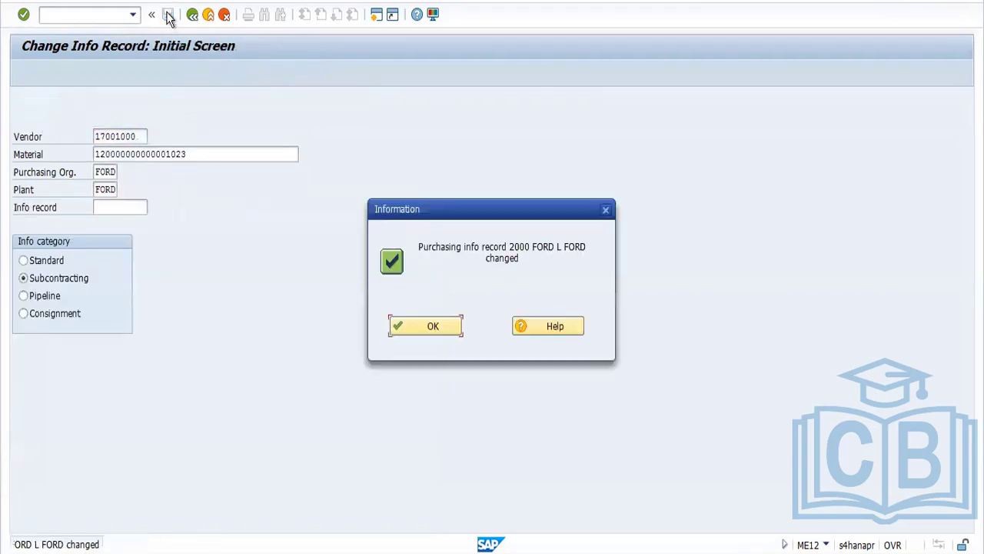
- Display the subcontracting info record in transaction ME13, advance to its second purchasing organization data screen, and leave the transaction
{"action": "left_click", "coordinate": [416, 326]}
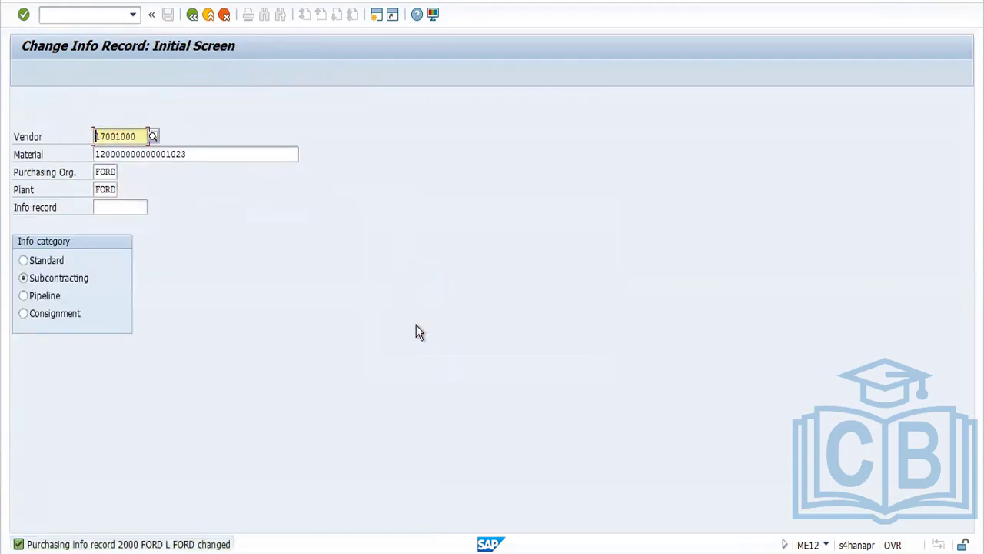
{"action": "left_click", "coordinate": [191, 15]}
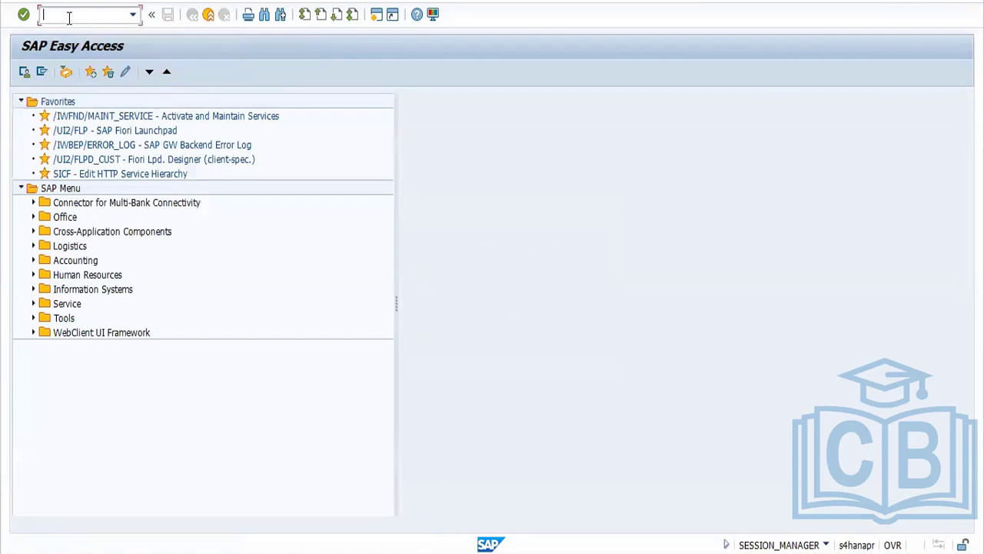
{"action": "type", "text": "ME13"}
{"action": "key", "text": "Return"}
{"action": "key", "text": "Return"}
{"action": "key", "text": "Return"}
{"action": "key", "text": "Return"}
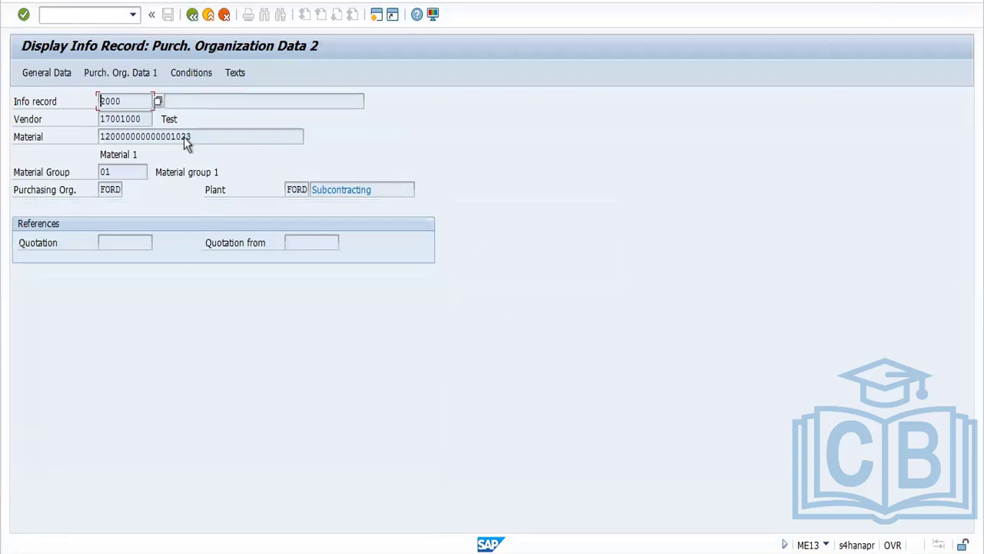
{"action": "left_click", "coordinate": [193, 16]}
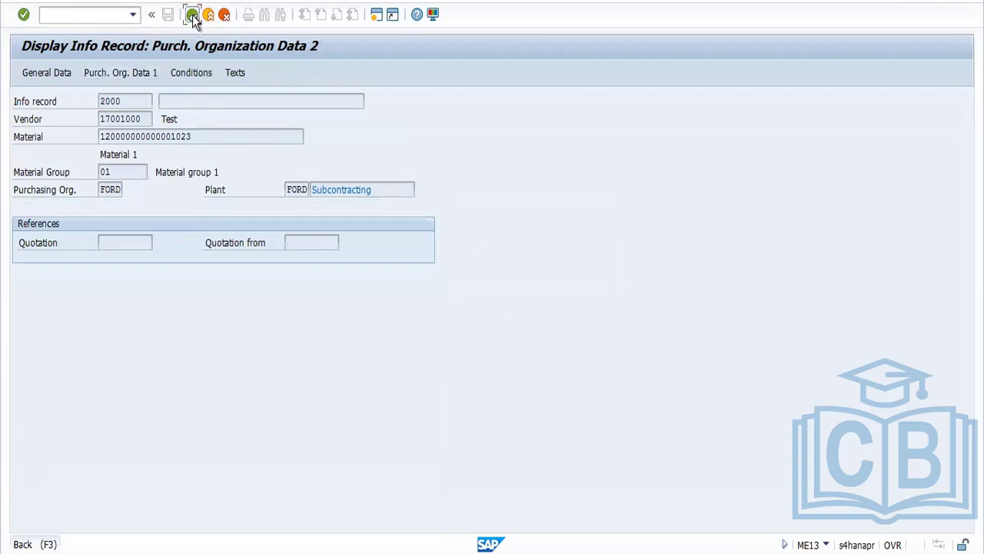
{"action": "left_click", "coordinate": [193, 16]}
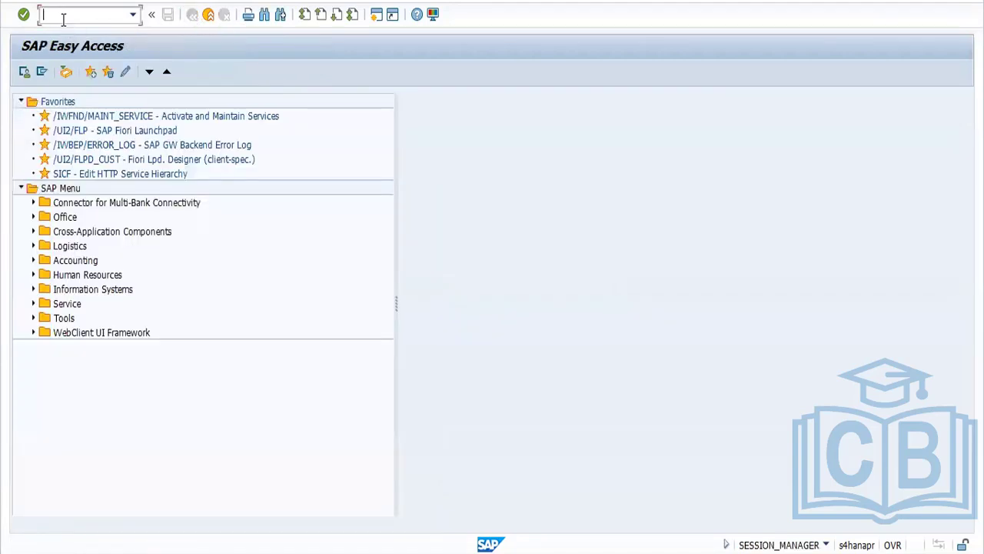
- Flag the subcontracting info record's purchasing organization data for deletion in transaction ME15 and save
{"action": "type", "text": "ME15"}
{"action": "key", "text": "Return"}
{"action": "key", "text": "Return"}
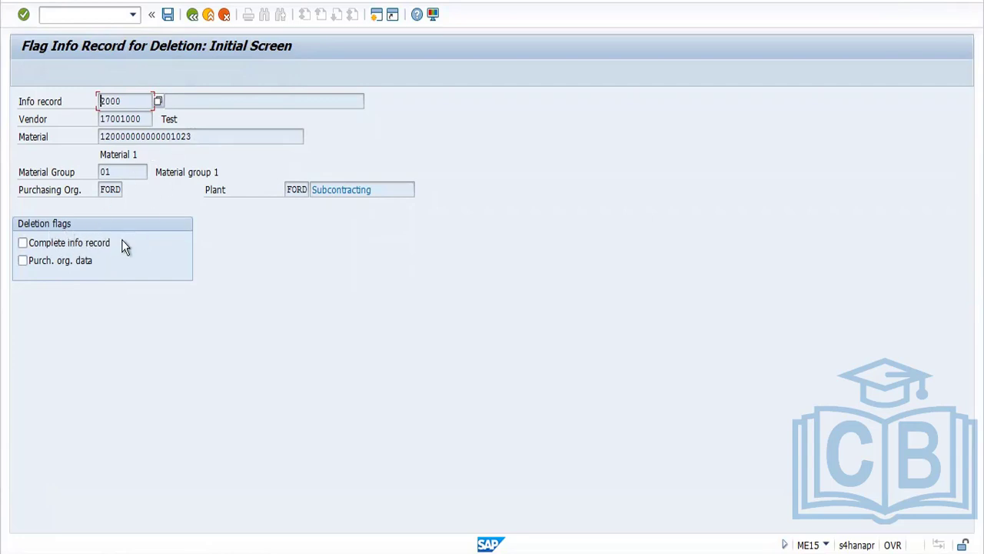
{"action": "left_click", "coordinate": [81, 262]}
{"action": "key", "text": "F3"}
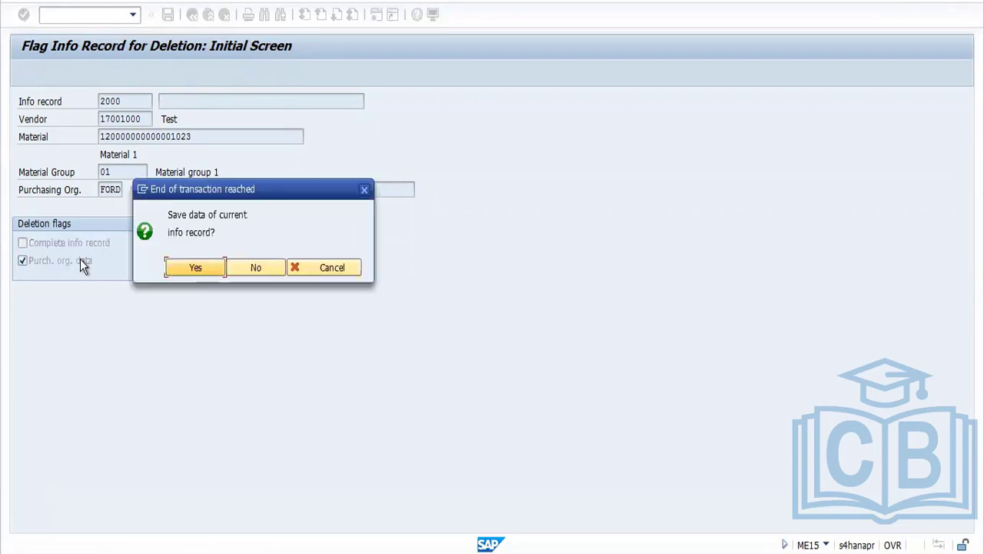
{"action": "left_click", "coordinate": [202, 266]}
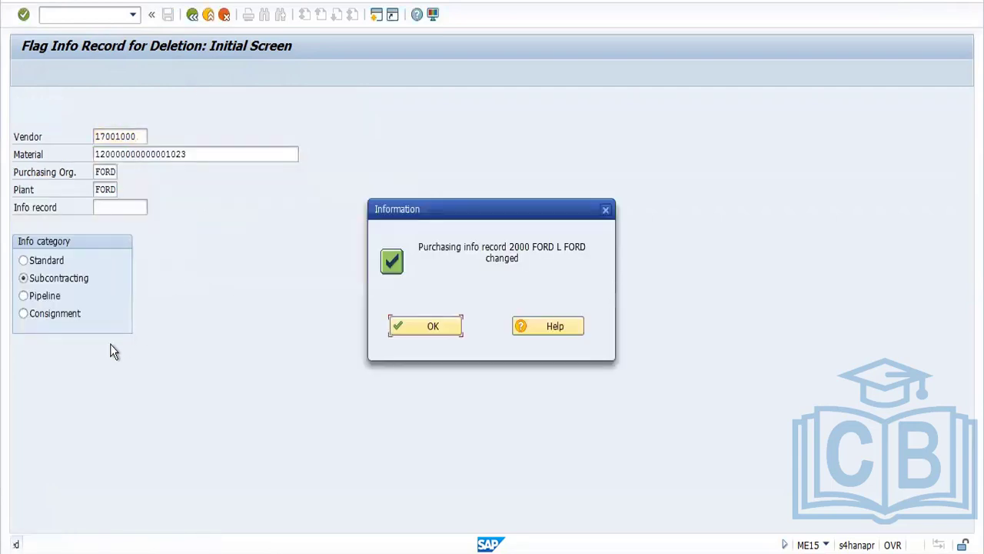
{"action": "left_click", "coordinate": [429, 320]}
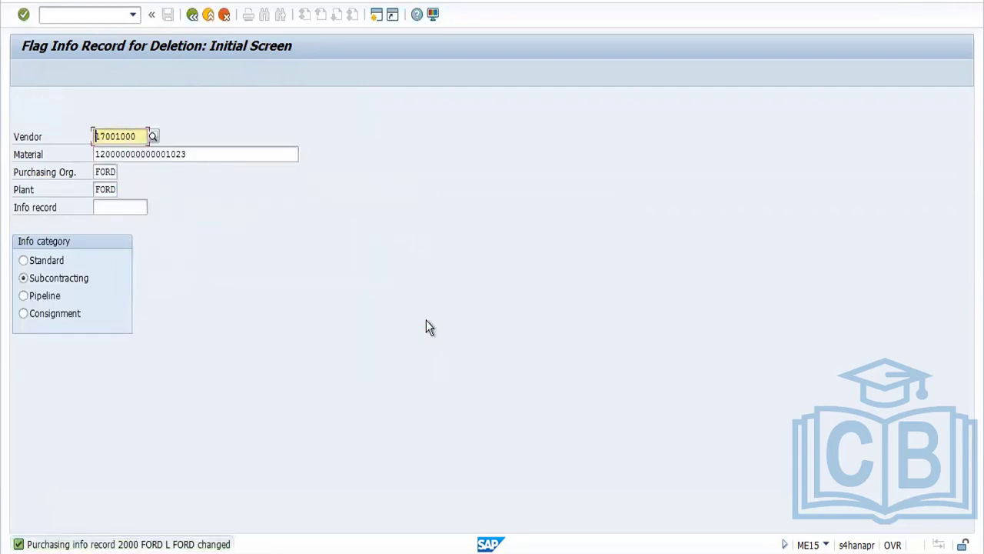
- Remove the deletion flag from the purchasing organization data of the same info record and save
{"action": "key", "text": "Return"}
{"action": "left_click", "coordinate": [23, 260]}
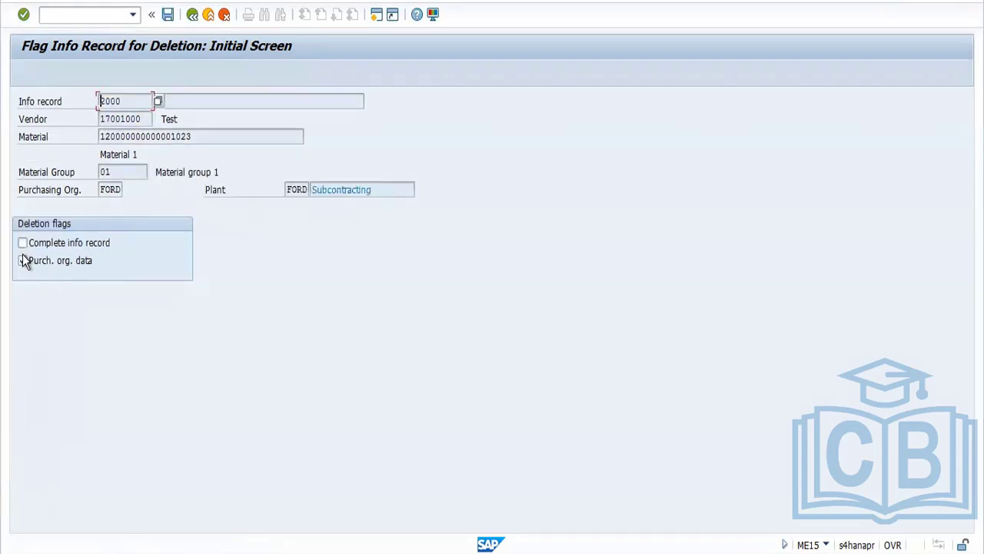
{"action": "left_click", "coordinate": [168, 15]}
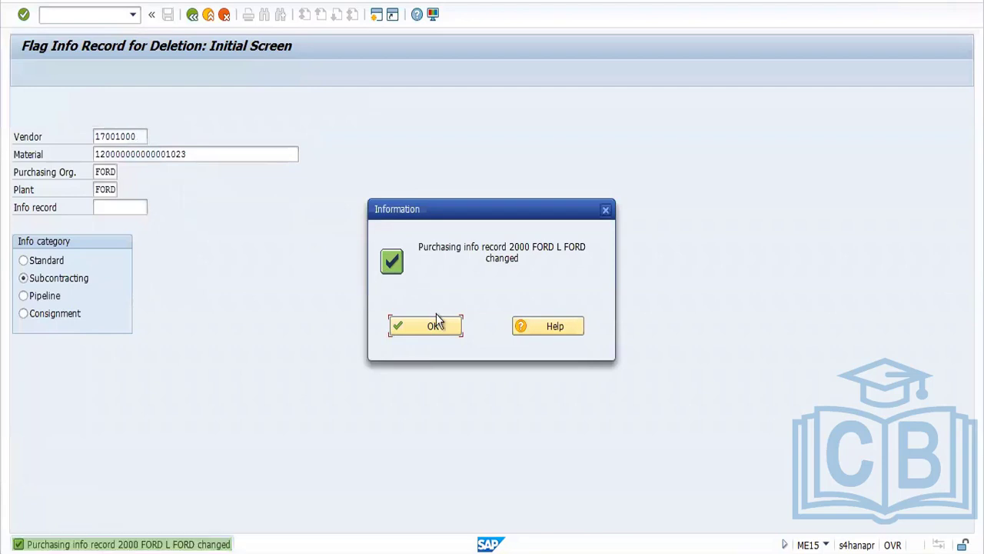
{"action": "left_click", "coordinate": [433, 326]}
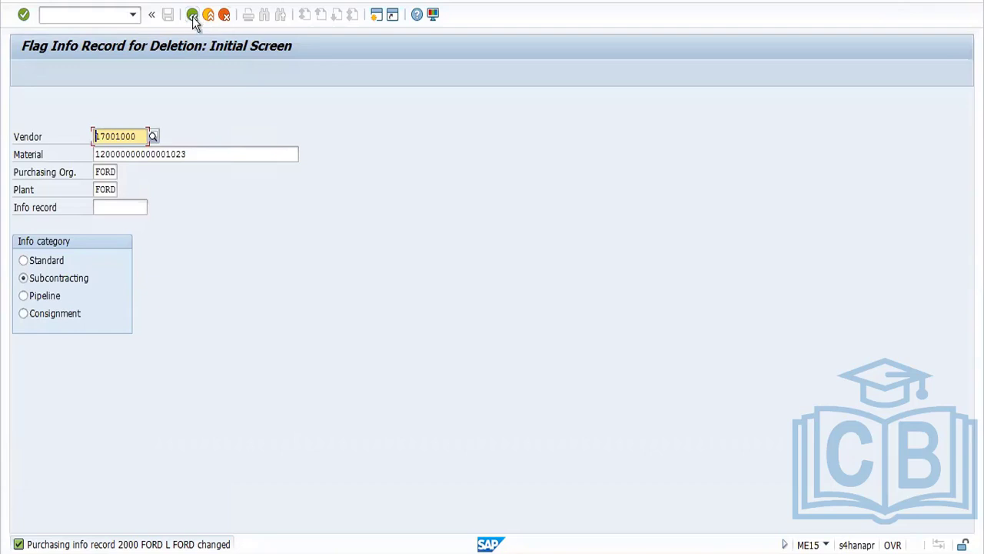
- Start transaction ME11, clear the material number, choose the Standard info category and proceed to the general data
{"action": "left_click", "coordinate": [192, 15]}
{"action": "type", "text": "ME11"}
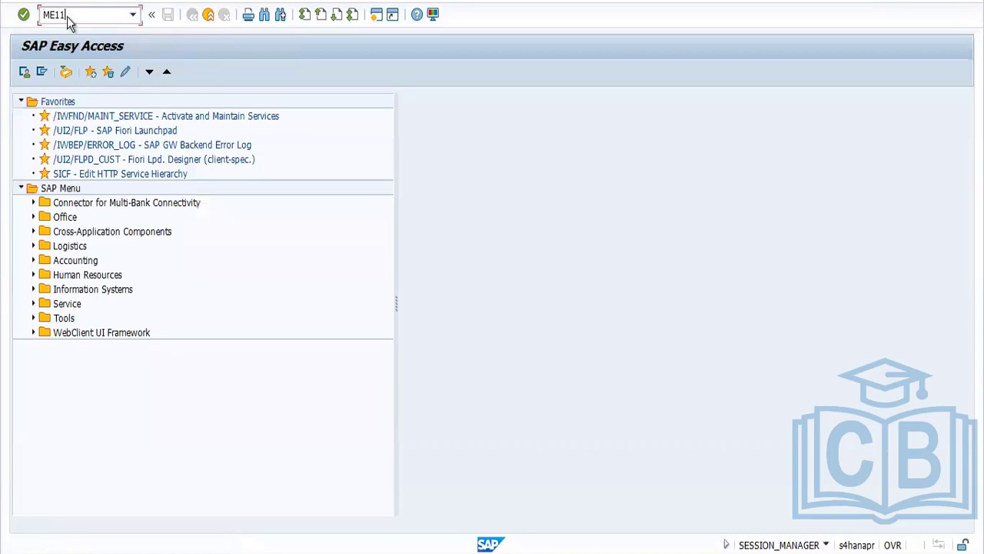
{"action": "key", "text": "Return"}
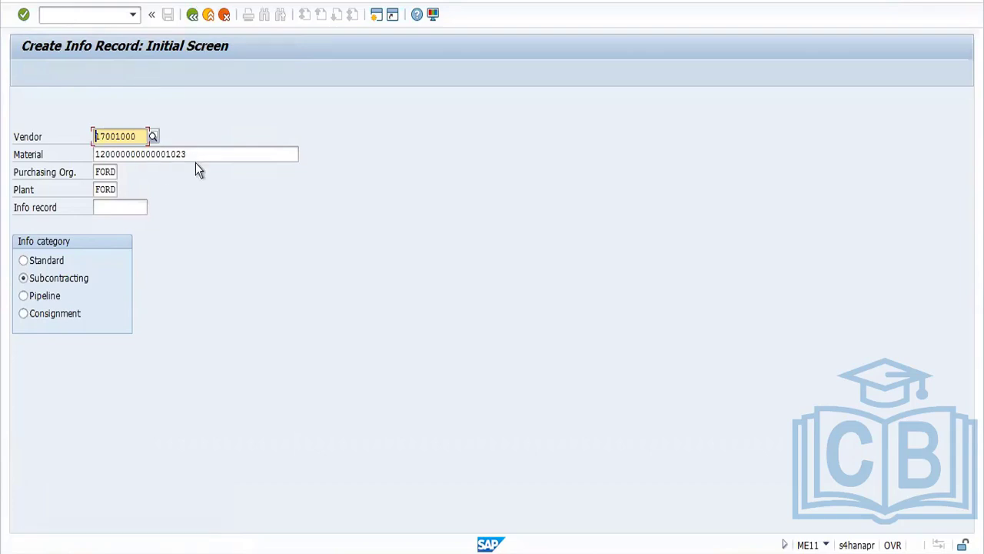
{"action": "left_click_drag", "start_coordinate": [200, 155], "coordinate": [87, 166]}
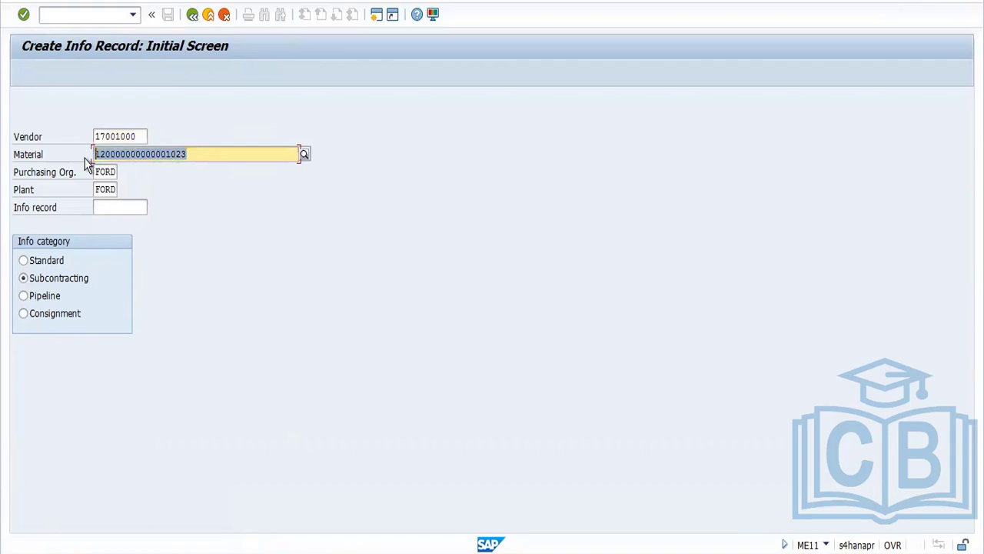
{"action": "key", "text": "Delete"}
{"action": "left_click", "coordinate": [26, 262]}
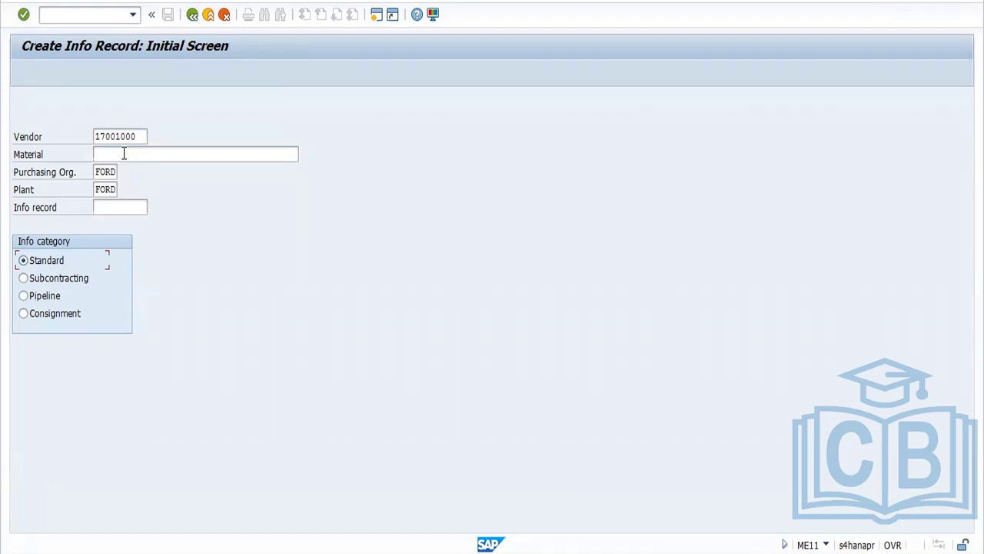
{"action": "key", "text": "Return"}
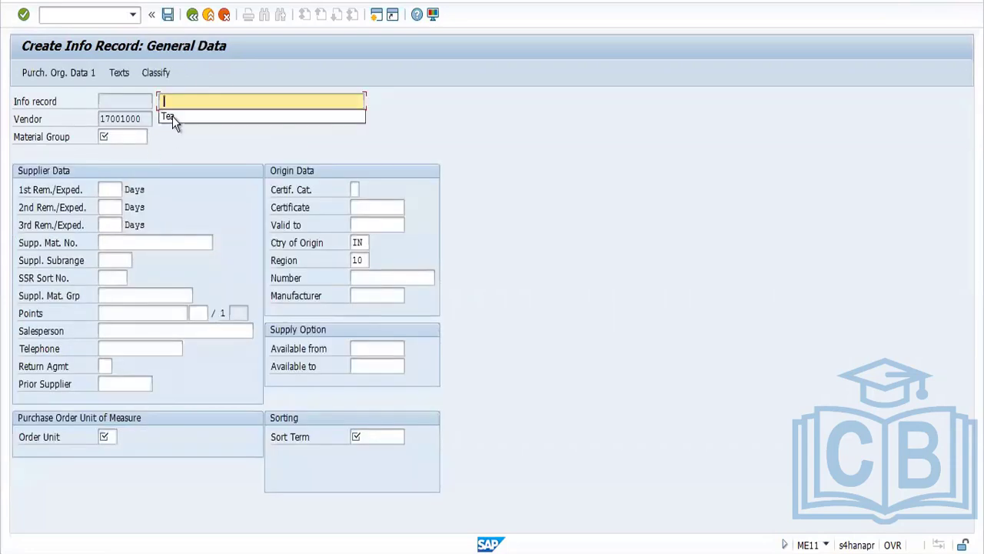
- Enter short text Tea, material group 01, order unit EA and sort term EA, and continue to the purchasing organization data
{"action": "left_click", "coordinate": [173, 116]}
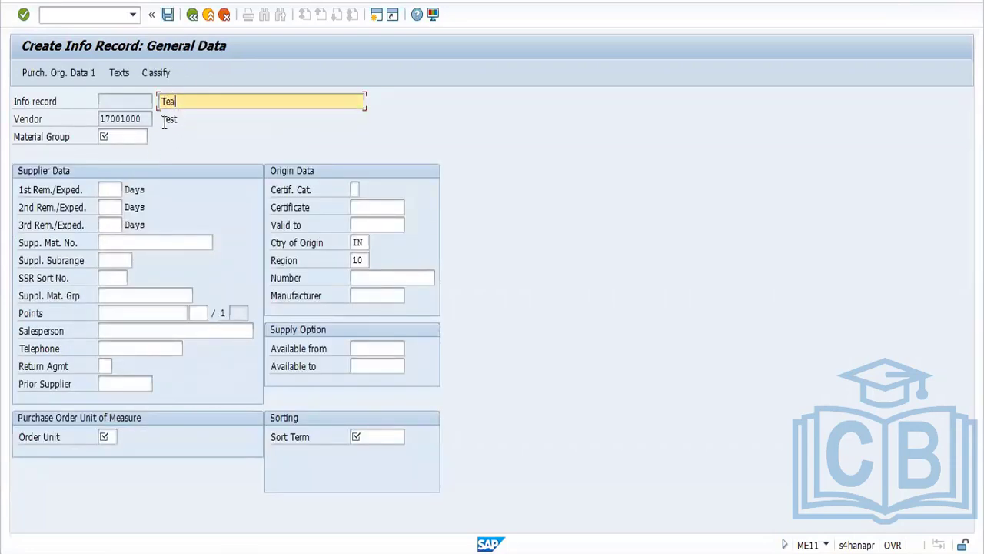
{"action": "left_click", "coordinate": [121, 136]}
{"action": "left_click", "coordinate": [118, 153]}
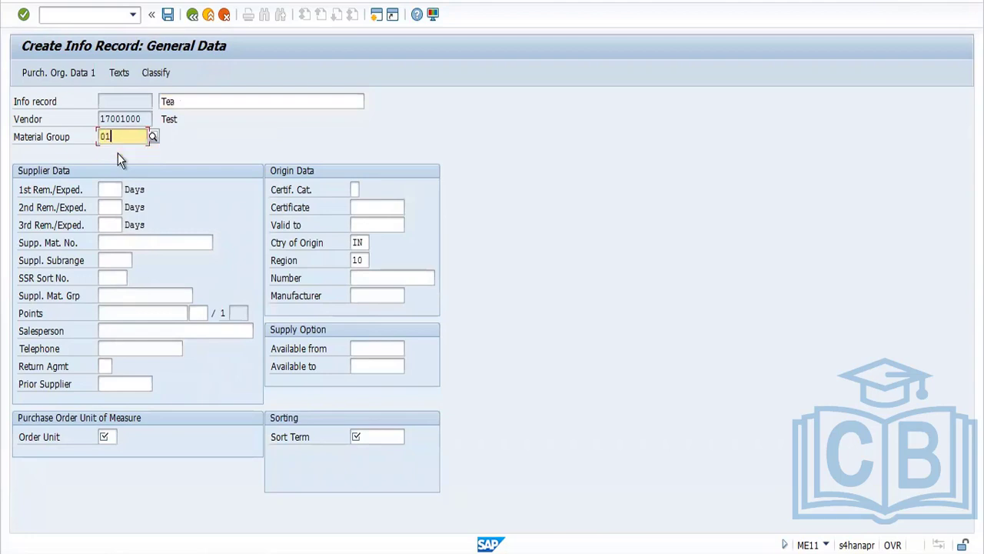
{"action": "left_click", "coordinate": [108, 436]}
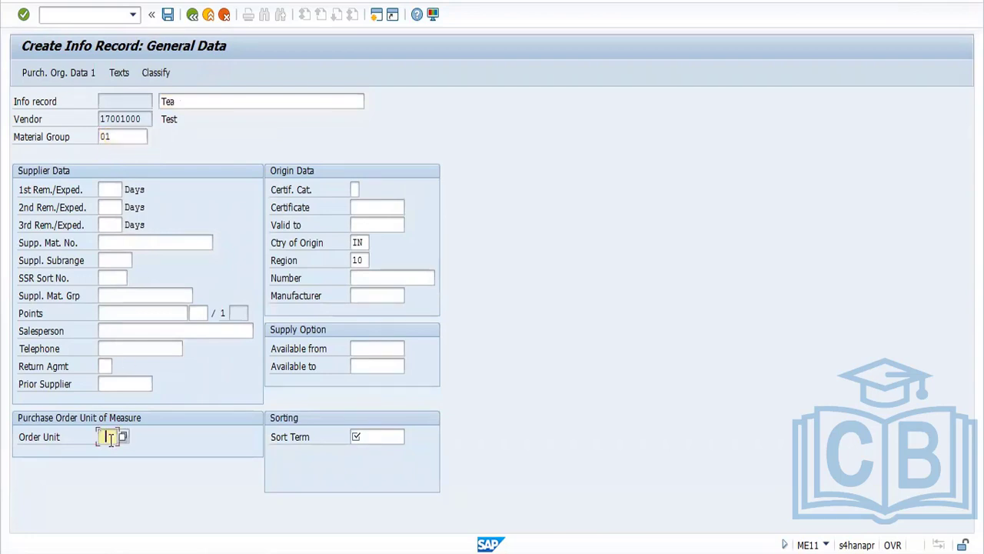
{"action": "left_click", "coordinate": [370, 436]}
{"action": "left_click", "coordinate": [369, 452]}
{"action": "key", "text": "Return"}
{"action": "left_click", "coordinate": [433, 327]}
- Set the planned delivery time to 5 days and the standard quantity to 100 EA for the Tea info record
{"action": "left_click", "coordinate": [105, 207]}
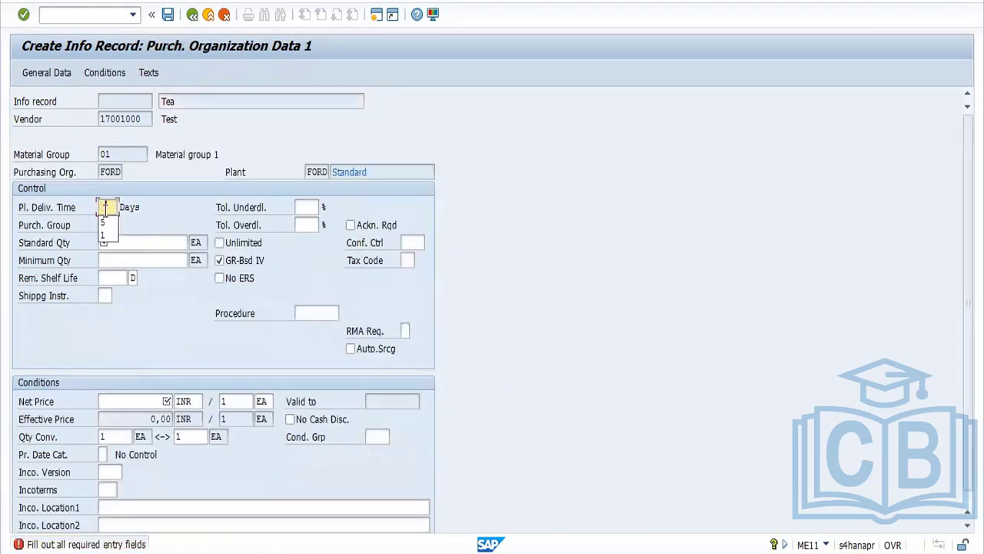
{"action": "left_click", "coordinate": [107, 224]}
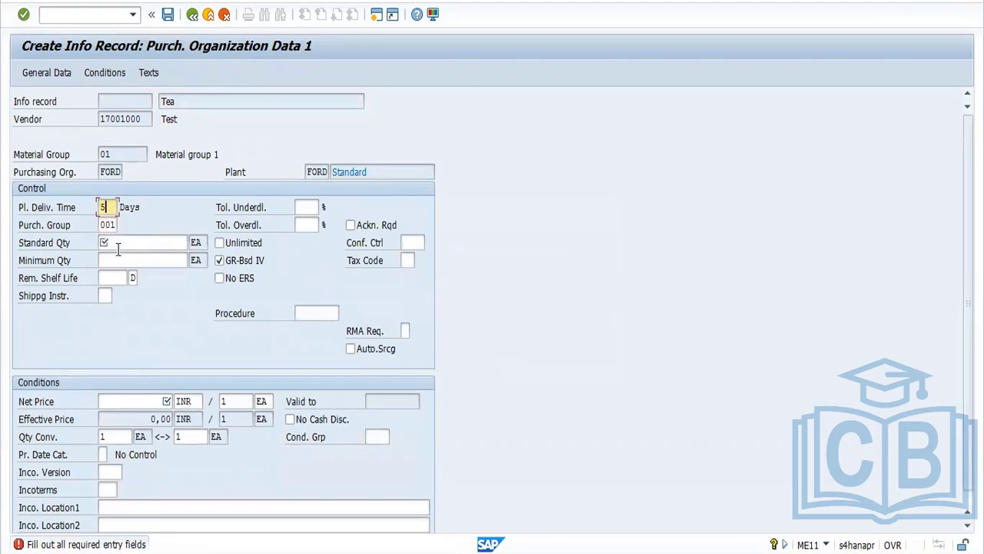
{"action": "left_click", "coordinate": [129, 244]}
{"action": "left_click", "coordinate": [127, 261]}
{"action": "key", "text": "Return"}
{"action": "left_click", "coordinate": [431, 326]}
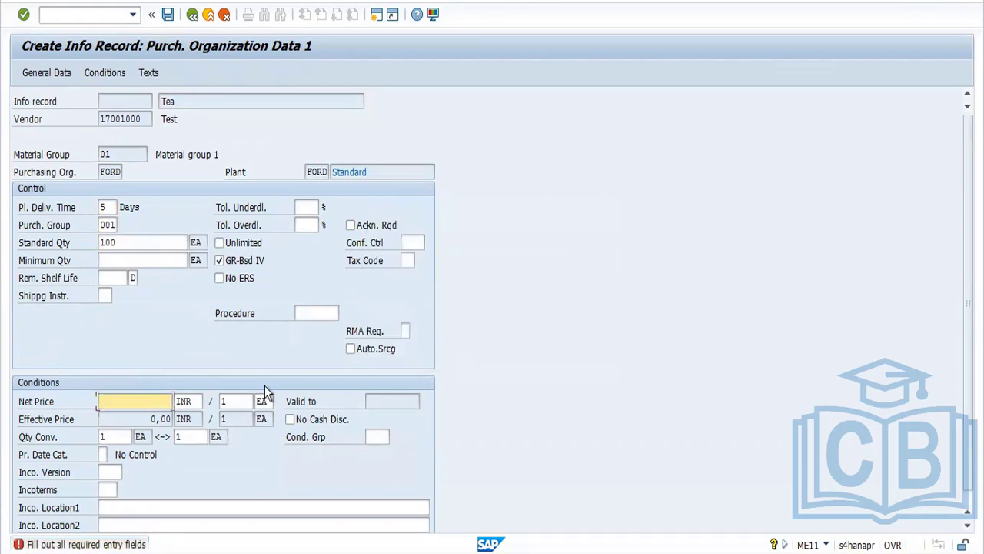
- Enter a net price in INR, proceed through the remaining screens and save the Tea info record
{"action": "left_click", "coordinate": [160, 422]}
{"action": "key", "text": "Return"}
{"action": "key", "text": "Return"}
{"action": "key", "text": "Return"}
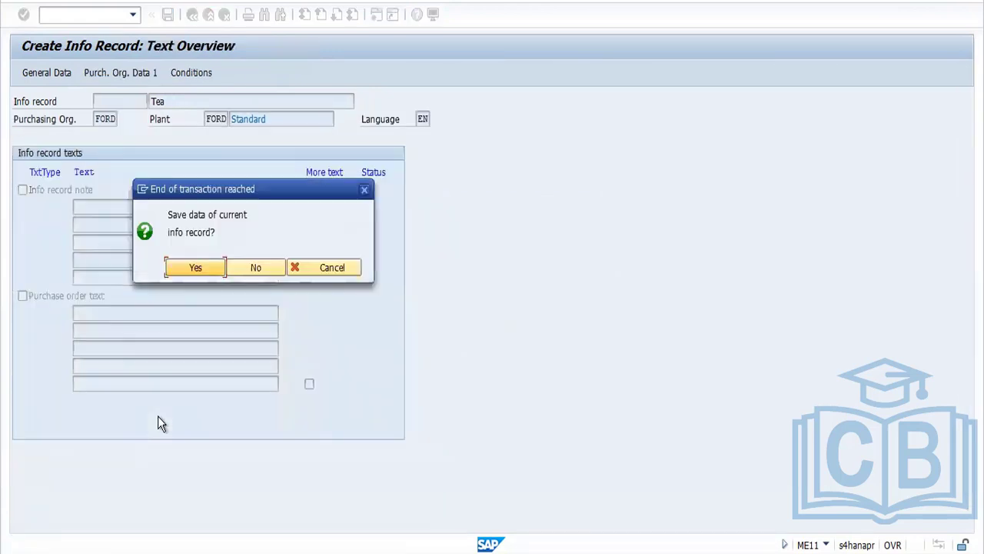
{"action": "key", "text": "Return"}
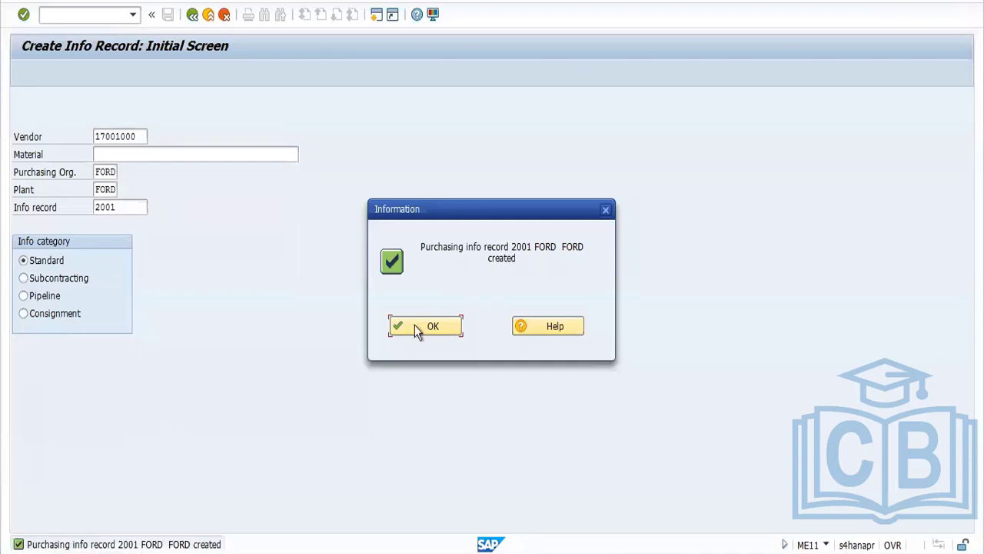
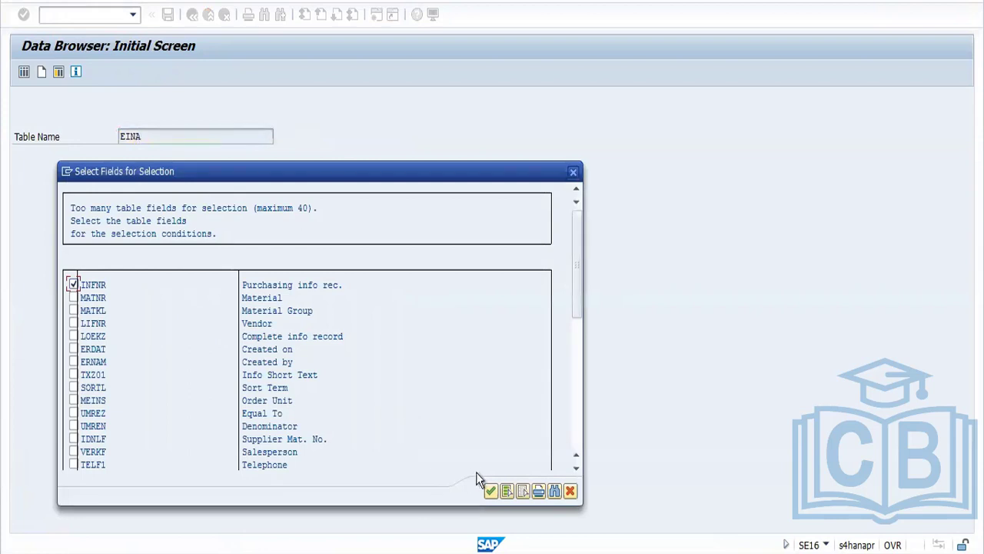
- Accept INFNR as the selection field for table EINA in the data browser and switch to transaction SE16N
{"action": "left_click", "coordinate": [491, 492]}
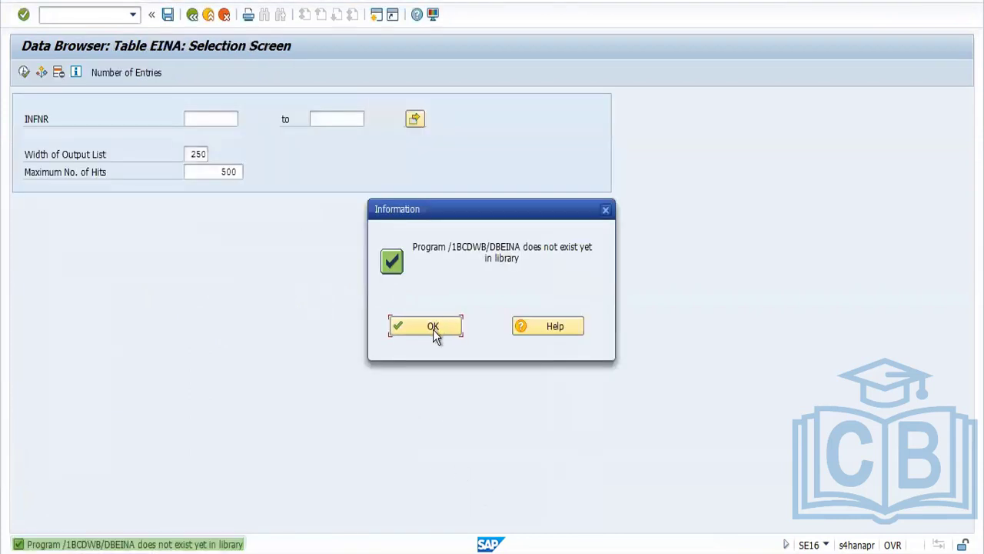
{"action": "left_click", "coordinate": [432, 329]}
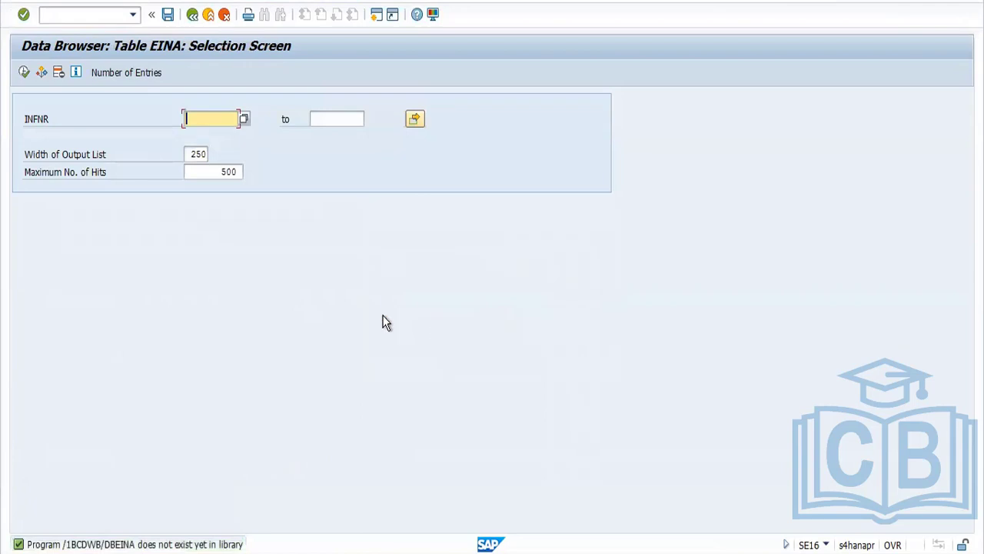
{"action": "left_click", "coordinate": [102, 14]}
{"action": "type", "text": "/N"}
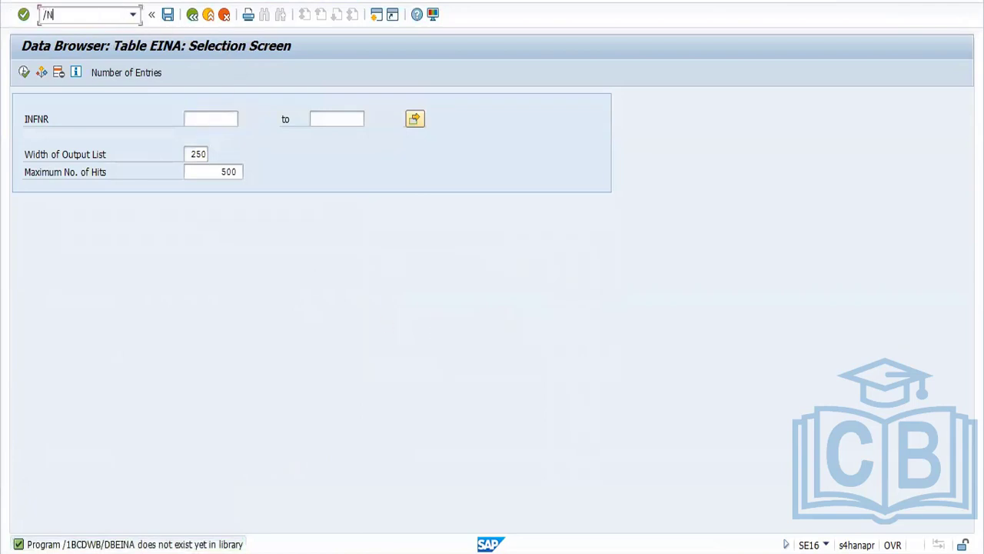
{"action": "type", "text": "SE16N"}
{"action": "key", "text": "Return"}
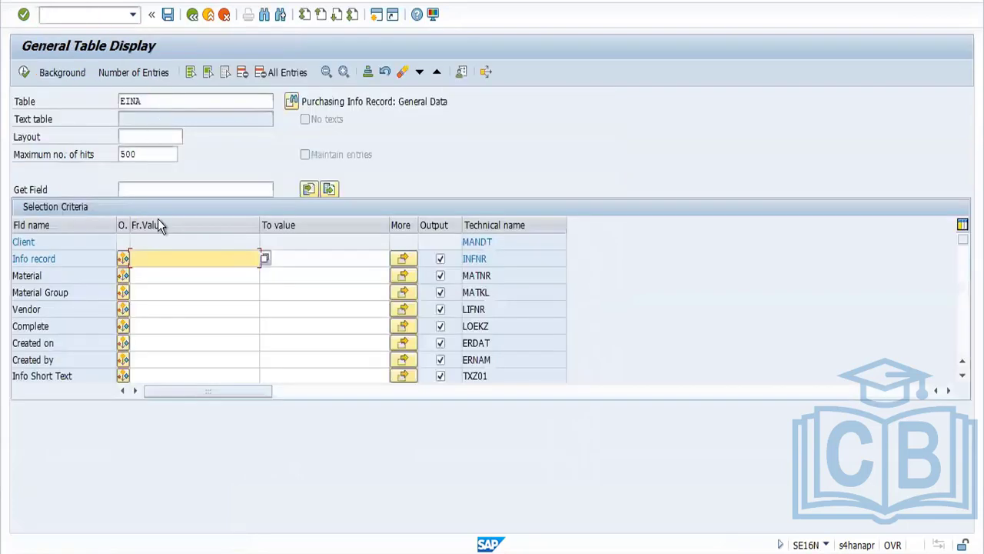
- List the EINA table entries created on 29.08.2022 and return to the selection criteria
{"action": "left_click", "coordinate": [143, 343]}
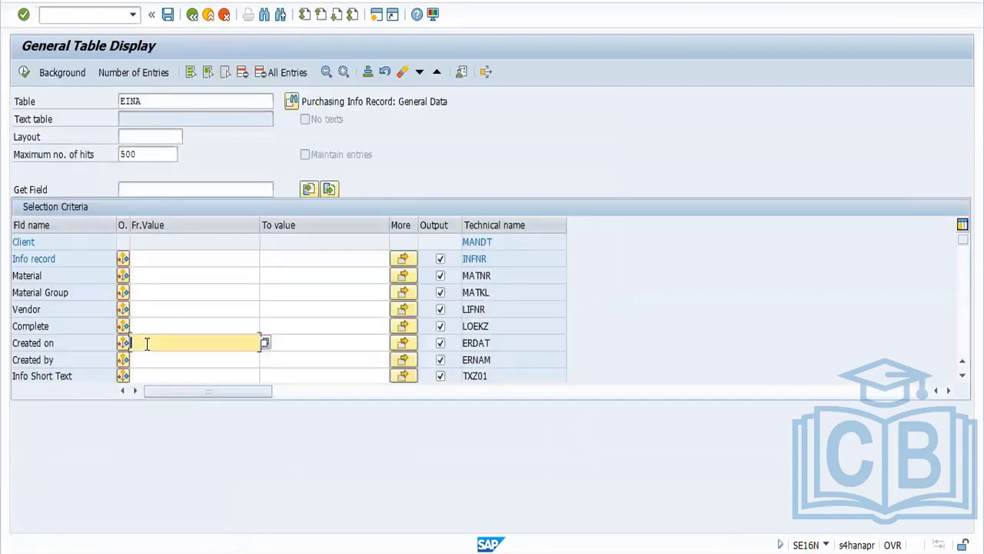
{"action": "left_click", "coordinate": [263, 346]}
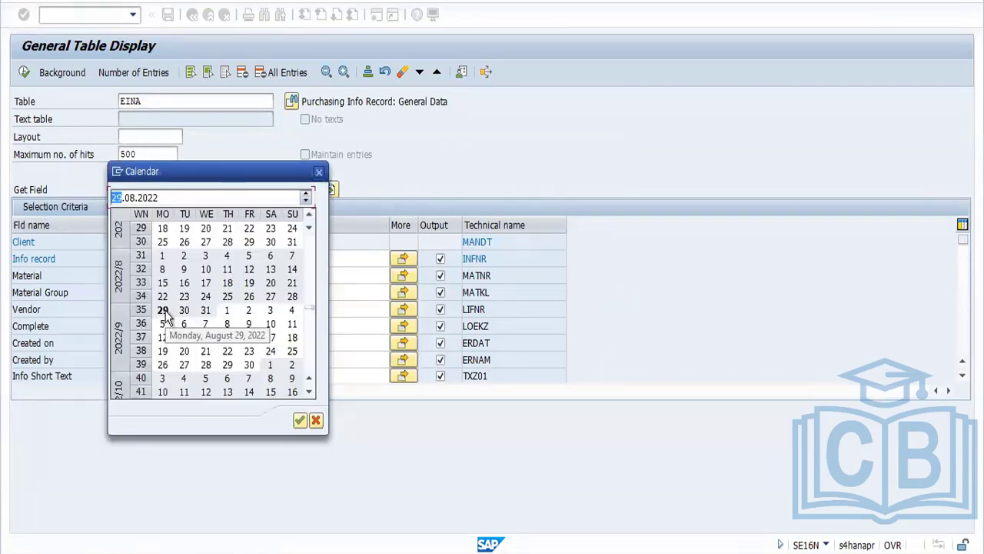
{"action": "double_click", "coordinate": [163, 311]}
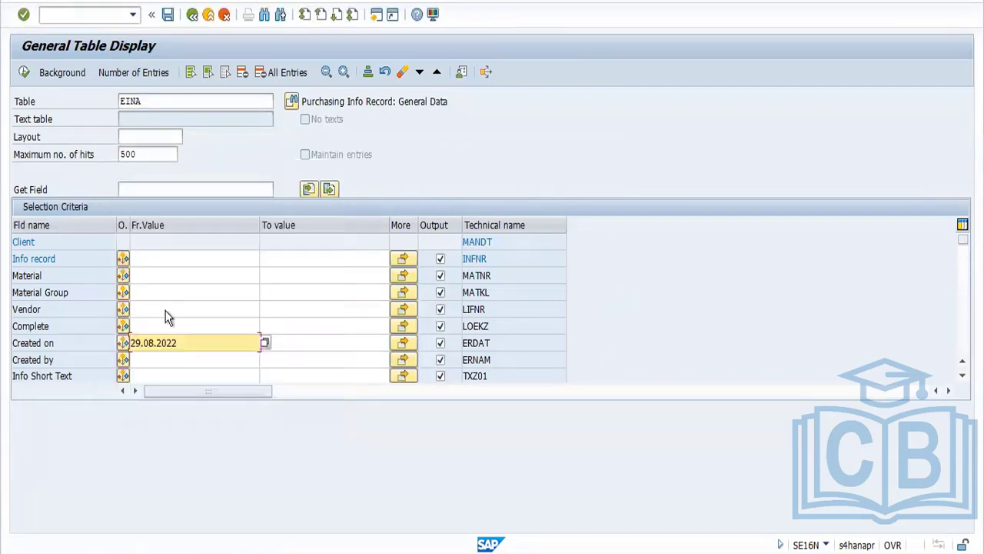
{"action": "left_click", "coordinate": [26, 72]}
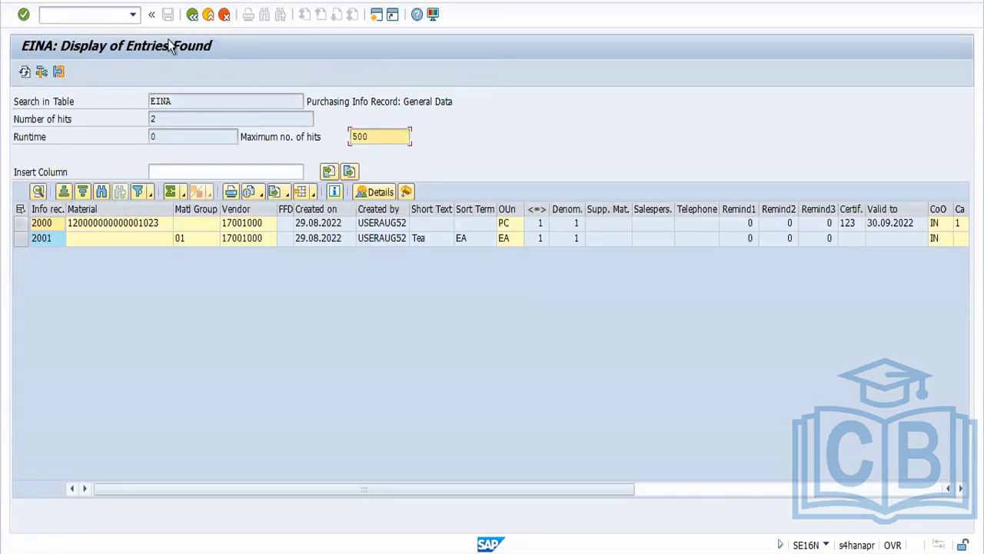
{"action": "left_click", "coordinate": [188, 21]}
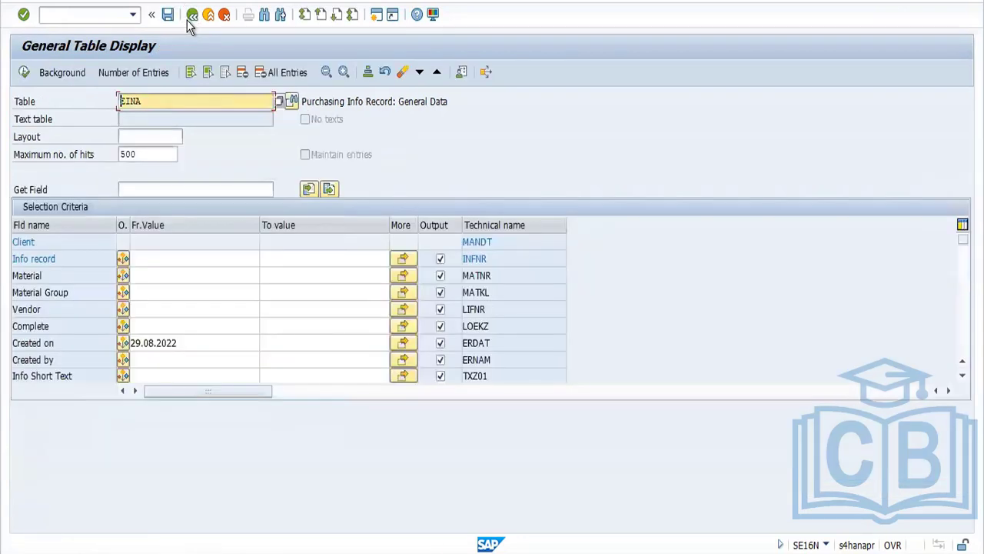
- Load table EINE in the general table display in place of EINA
{"action": "left_click_drag", "start_coordinate": [146, 102], "coordinate": [99, 107]}
{"action": "key", "text": "Delete"}
{"action": "type", "text": "EINE"}
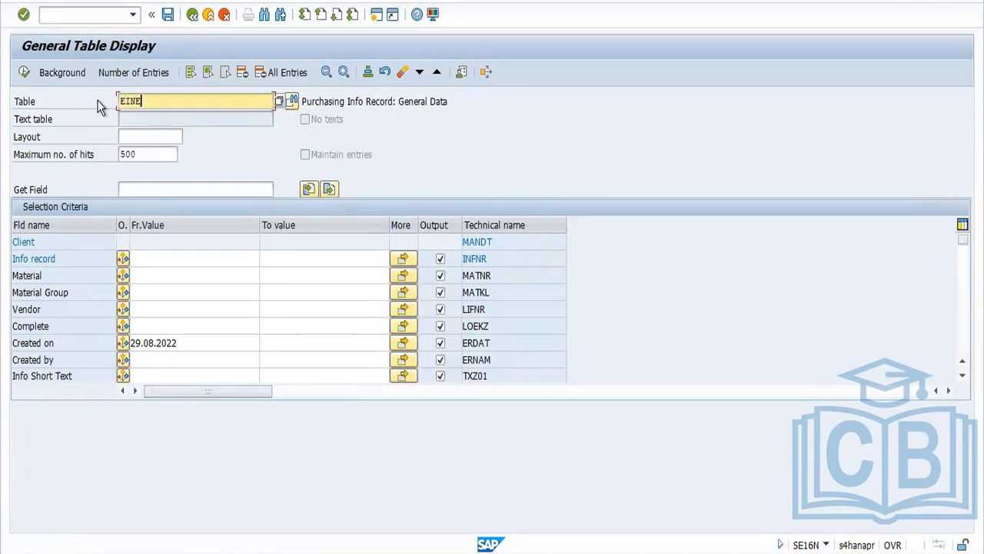
{"action": "key", "text": "Return"}
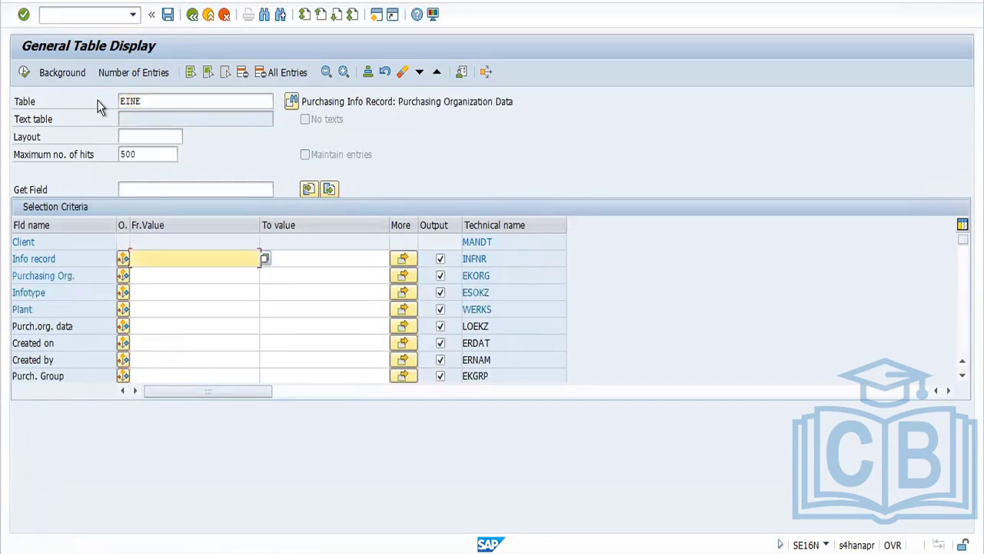
- List the EINE entries for purchasing organization FORD and return to the selection criteria
{"action": "left_click", "coordinate": [146, 274]}
{"action": "type", "text": "FOR"}
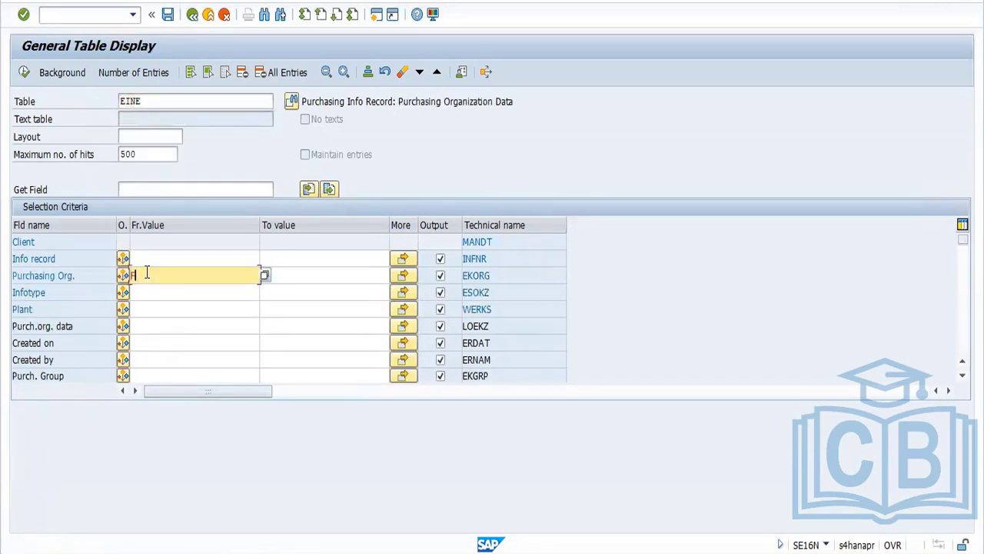
{"action": "type", "text": "D"}
{"action": "left_click", "coordinate": [25, 73]}
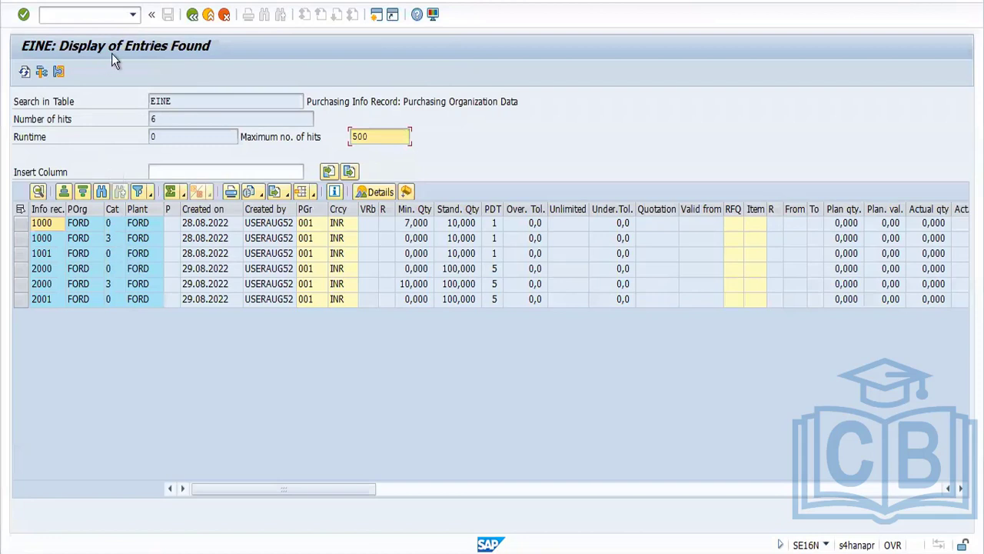
{"action": "left_click", "coordinate": [192, 16]}
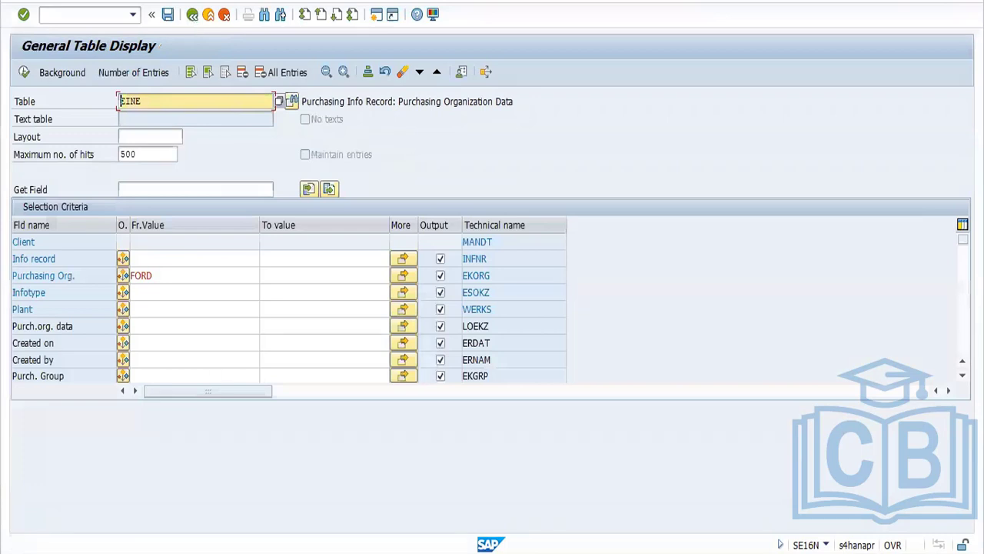
- Switch to the Word notes and add the line "ME11 – Create info record" below the price history item
{"action": "left_click", "coordinate": [322, 504]}
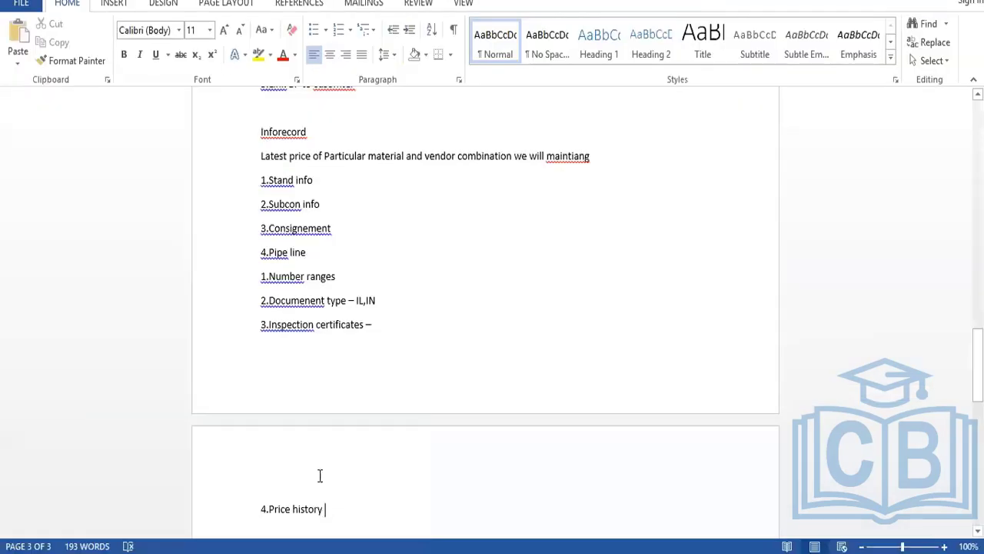
{"action": "left_click_drag", "start_coordinate": [978, 361], "coordinate": [977, 403]}
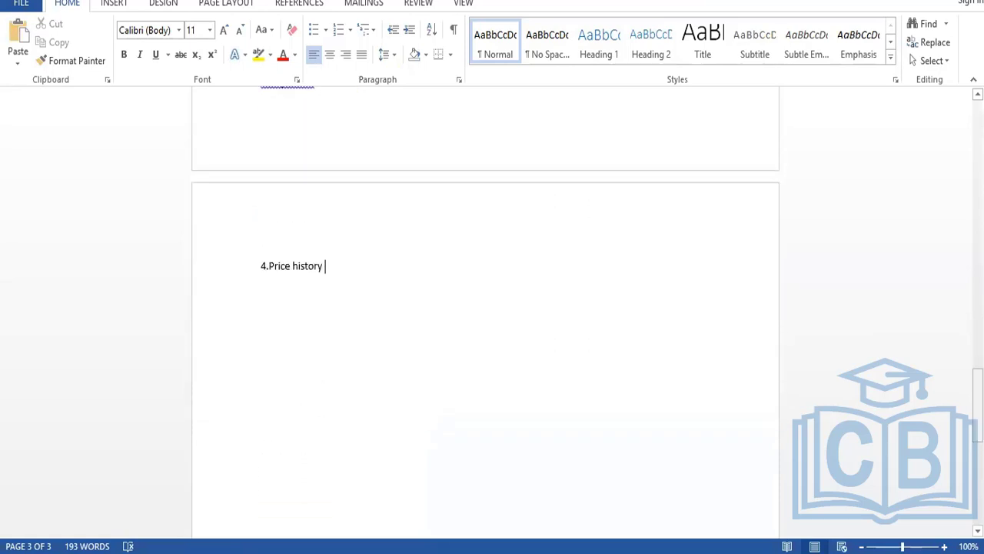
{"action": "key", "text": "Return"}
{"action": "key", "text": "Return"}
{"action": "type", "text": "ME11"}
{"action": "type", "text": " -"}
{"action": "type", "text": " C"}
{"action": "type", "text": "reate "}
{"action": "type", "text": "in"}
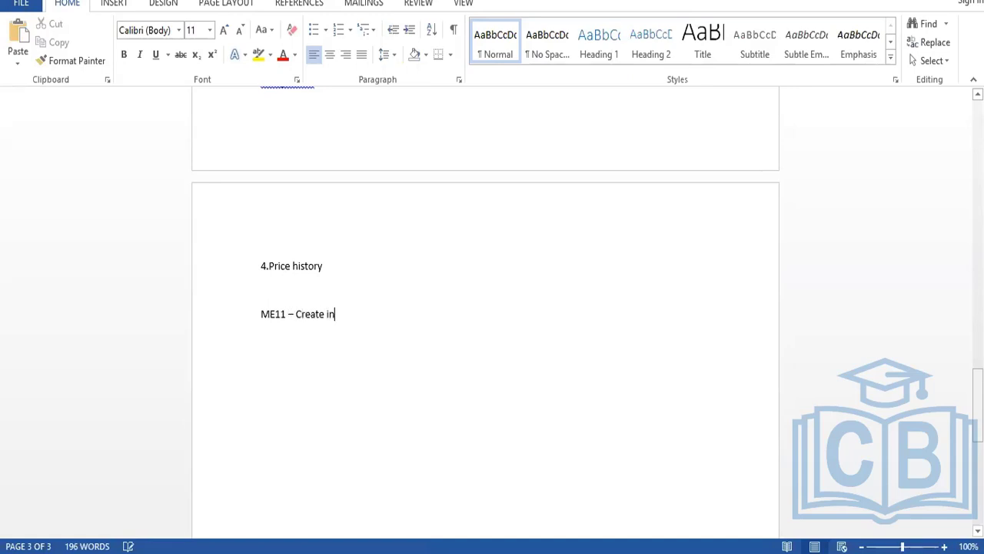
{"action": "type", "text": "fo record"}
{"action": "key", "text": "Return"}
- Add the transaction lines "ME12 – Change", "ME13 – Disply" and "ME15 – Delete" to the notes
{"action": "type", "text": "ME12 - Ch"}
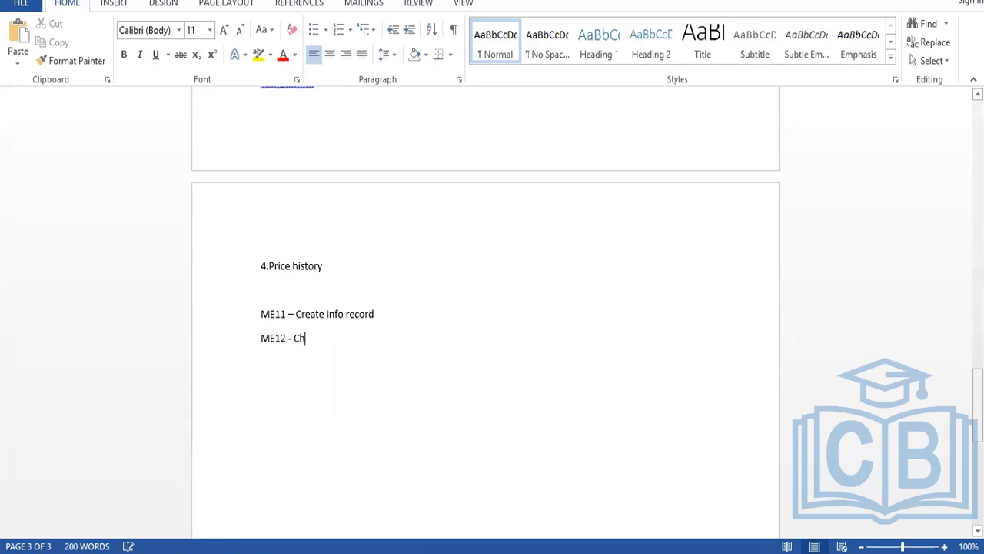
{"action": "type", "text": "ange"}
{"action": "key", "text": "Return"}
{"action": "type", "text": "ME13 - Di"}
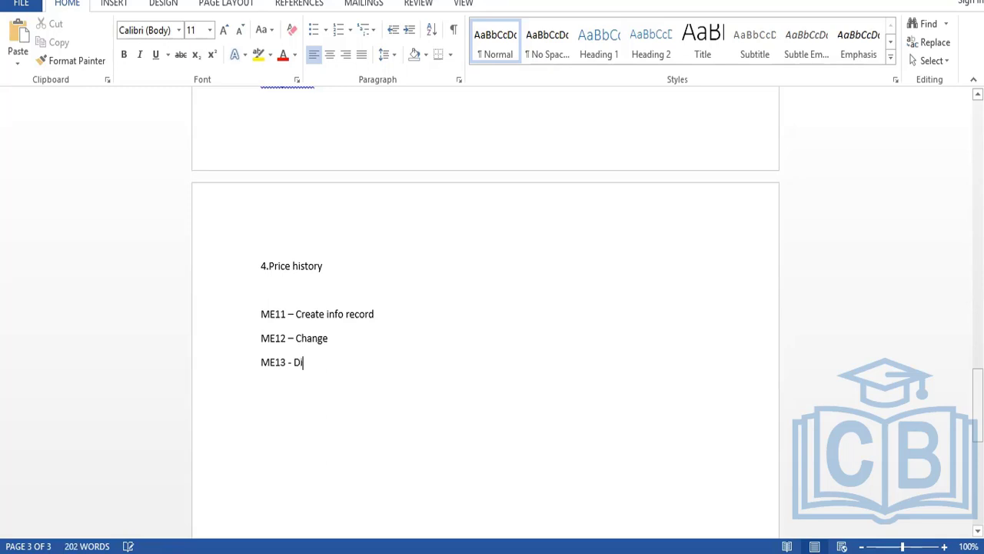
{"action": "type", "text": "sply"}
{"action": "key", "text": "Return"}
{"action": "type", "text": "ME15"}
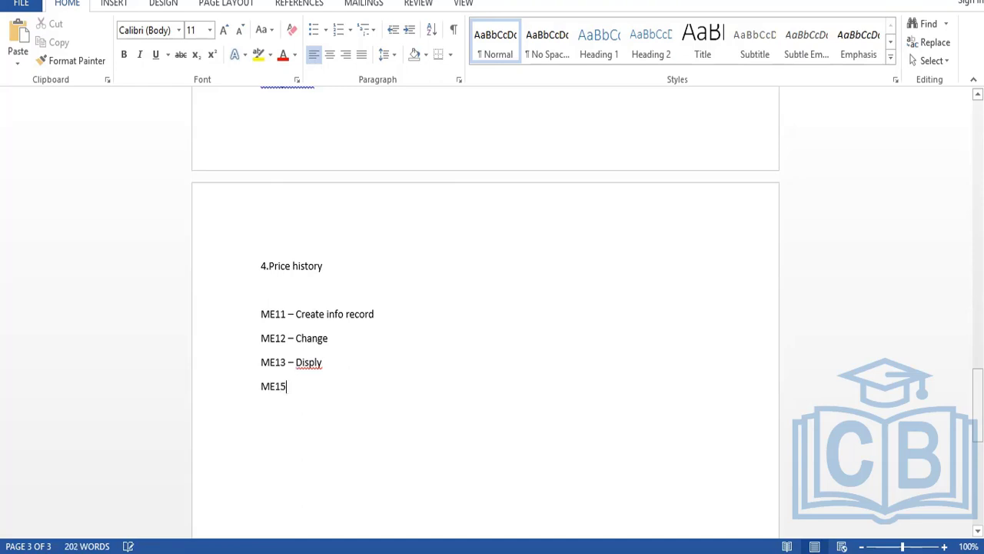
{"action": "type", "text": " - Deley"}
{"action": "key", "text": "BackSpace"}
{"action": "type", "text": "te"}
{"action": "key", "text": "Return"}
- Add the table lines "EINA – Info record" and "EINE – Org data" below the transaction list
{"action": "type", "text": "EINA"}
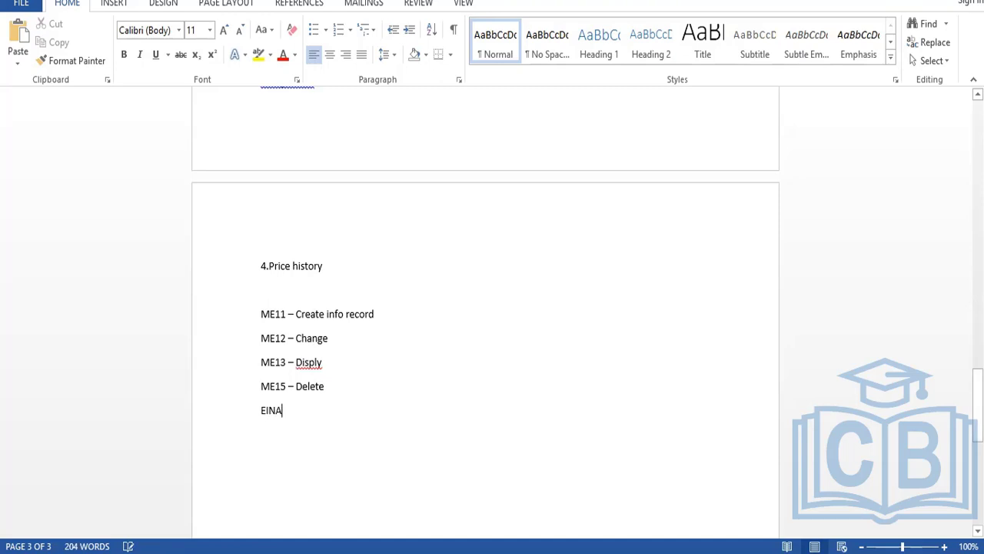
{"action": "type", "text": " - "}
{"action": "type", "text": "I"}
{"action": "type", "text": "nf"}
{"action": "type", "text": "o reco"}
{"action": "type", "text": "rd"}
{"action": "key", "text": "Return"}
{"action": "type", "text": "EINE -"}
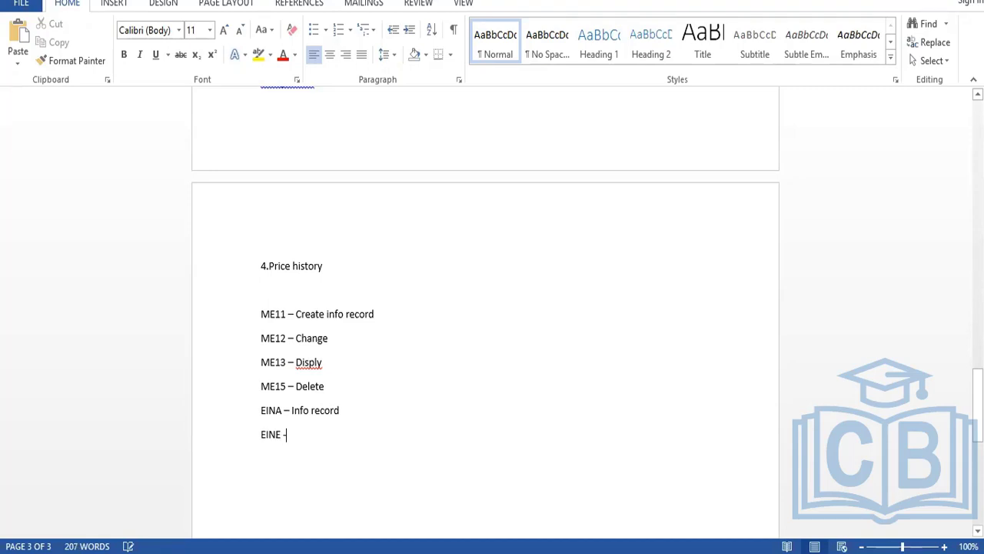
{"action": "type", "text": " Org data"}
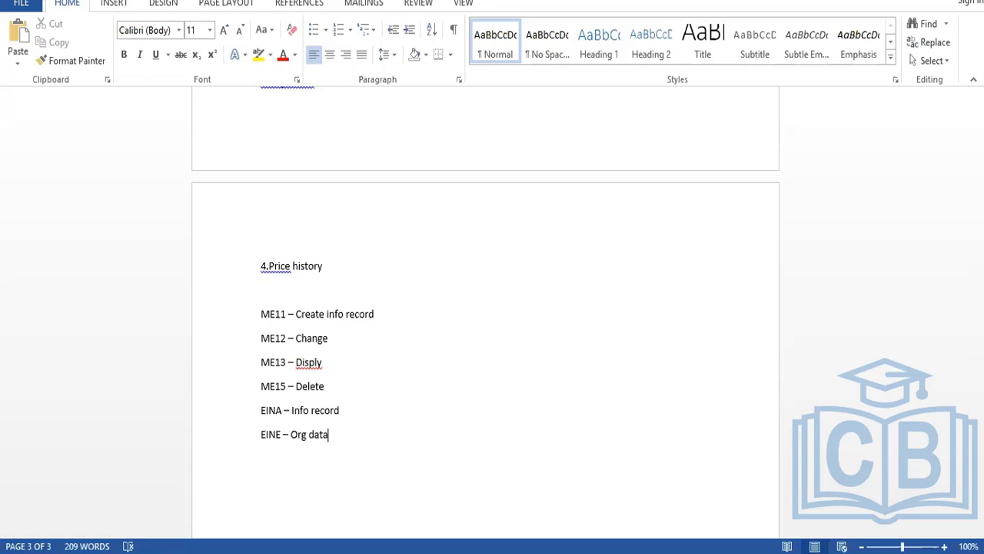
- Start a new section headed "Source List" after a blank line below the EINE note
{"action": "key", "text": "Return"}
{"action": "key", "text": "Return"}
{"action": "type", "text": "Source List"}
{"action": "key", "text": "Return"}
- Write the source list definition ": list of vendor details we are maininting for particular material" under the heading
{"action": "type", "text": ": II"}
{"action": "key", "text": "BackSpace"}
{"action": "type", "text": "ist of ma"}
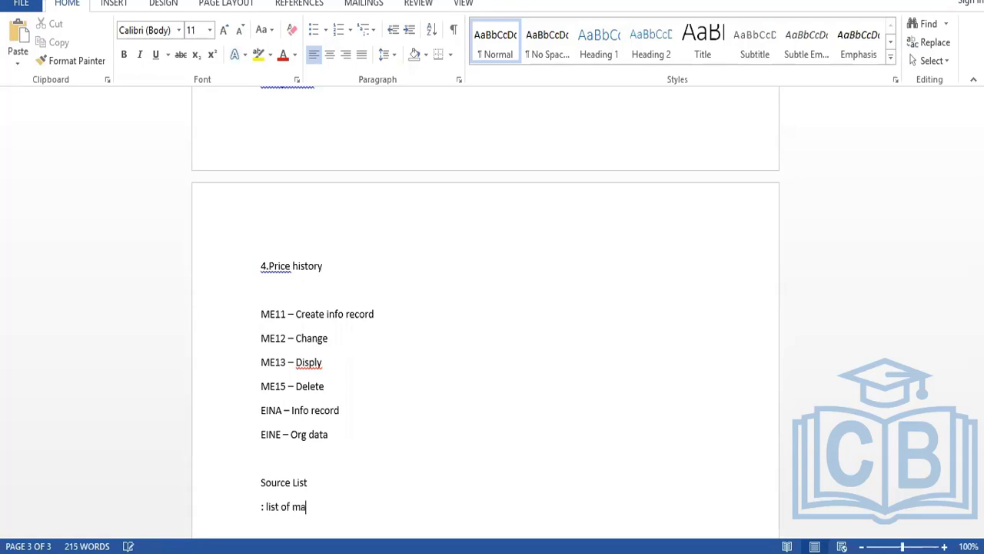
{"action": "type", "text": "teria"}
{"action": "type", "text": "l"}
{"action": "type", "text": "s for"}
{"action": "key", "text": "BackSpace"}
{"action": "key", "text": "BackSpace"}
{"action": "key", "text": "BackSpace"}
{"action": "key", "text": "BackSpace"}
{"action": "key", "text": "BackSpace"}
{"action": "key", "text": "BackSpace"}
{"action": "key", "text": "BackSpace"}
{"action": "key", "text": "BackSpace"}
{"action": "key", "text": "BackSpace"}
{"action": "key", "text": "BackSpace"}
{"action": "key", "text": "BackSpace"}
{"action": "key", "text": "BackSpace"}
{"action": "key", "text": "BackSpace"}
{"action": "type", "text": "vendor details we are m"}
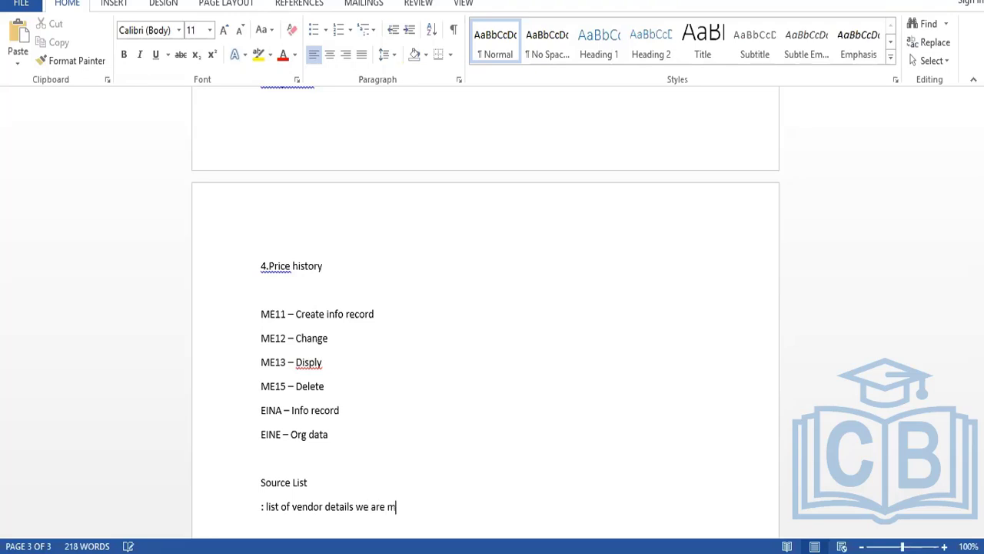
{"action": "type", "text": "aininting for"}
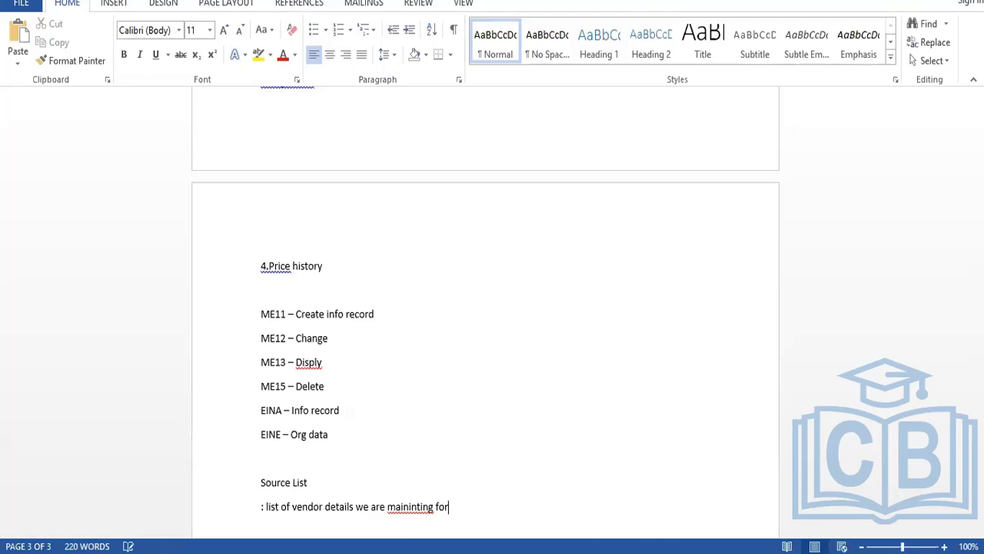
{"action": "type", "text": "articular material"}
{"action": "key", "text": "Return"}
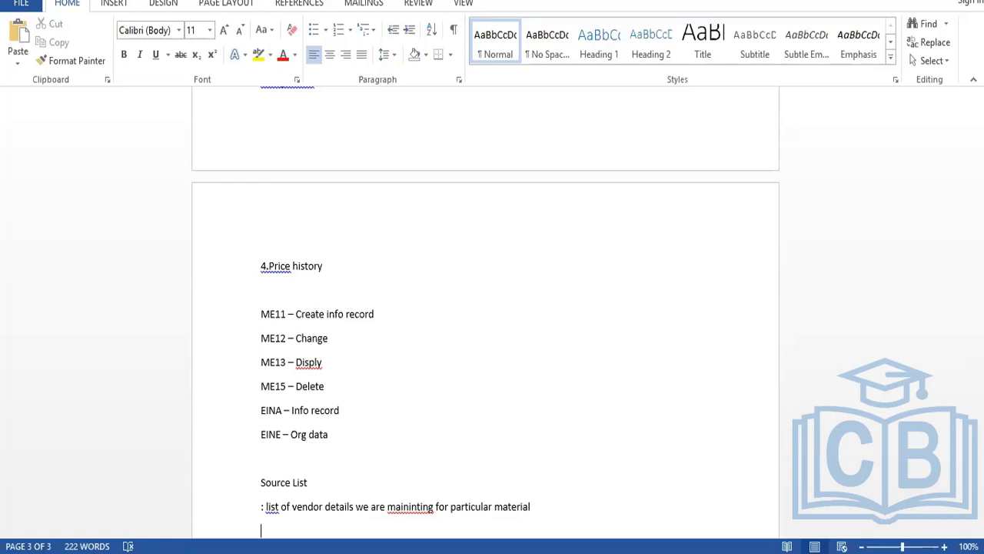
- Add the lines "Plant level" and "Material level" below the source list definition
{"action": "key", "text": "Return"}
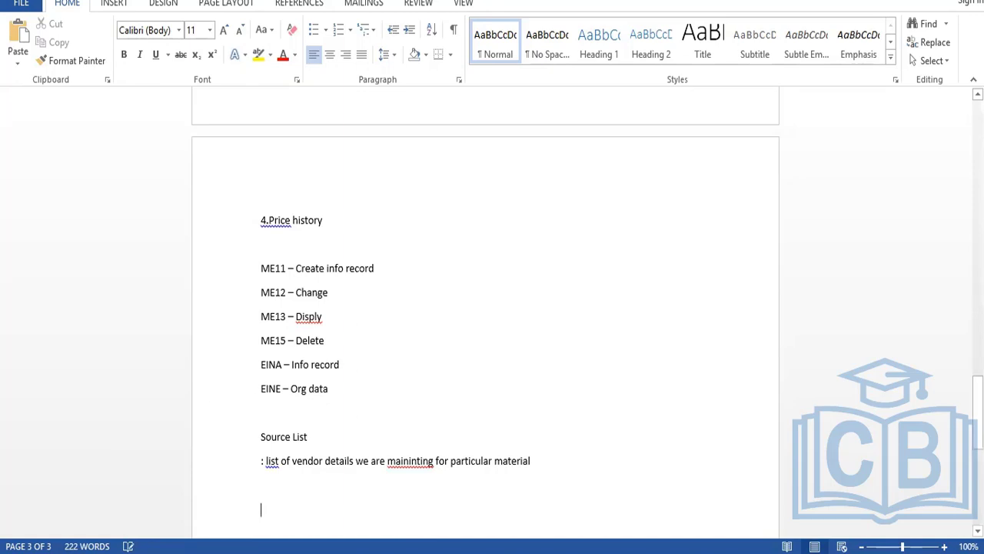
{"action": "key", "text": "BackSpace"}
{"action": "type", "text": "Pl"}
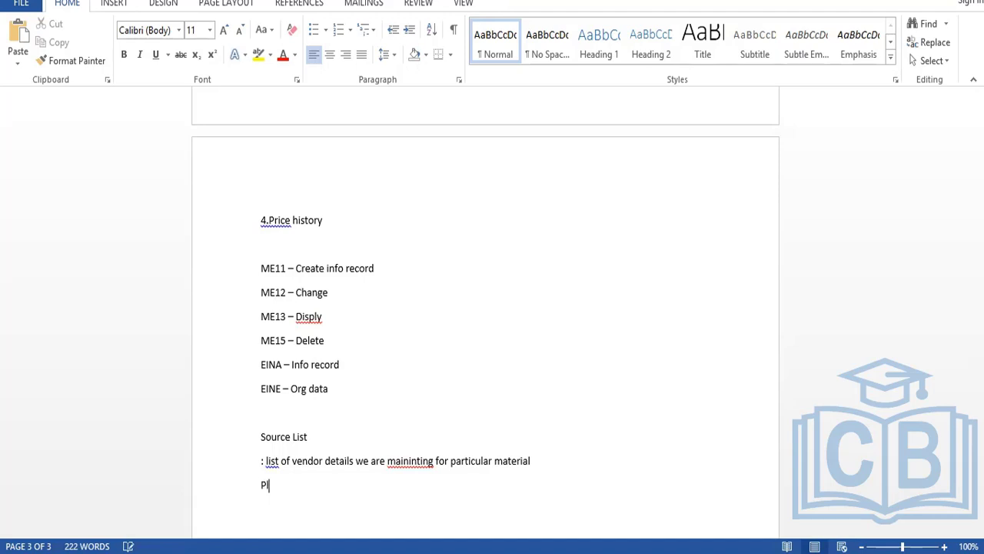
{"action": "type", "text": "ant level"}
{"action": "key", "text": "Return"}
{"action": "type", "text": "Ma"}
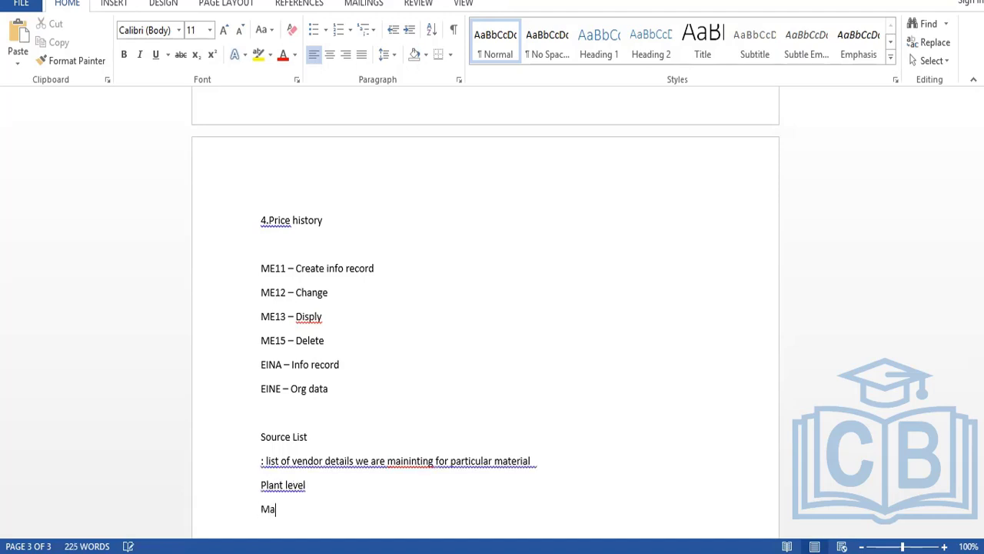
{"action": "type", "text": "terial level"}
{"action": "key", "text": "Return"}
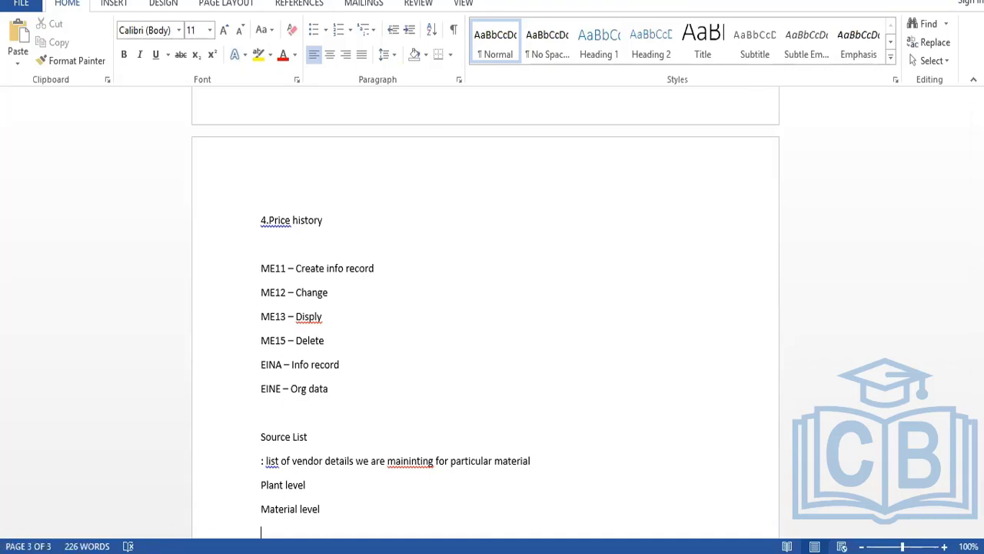
- Switch back to SAP, leave the table display and open the SAP Reference IMG through transaction SPRO
{"action": "left_click", "coordinate": [286, 490]}
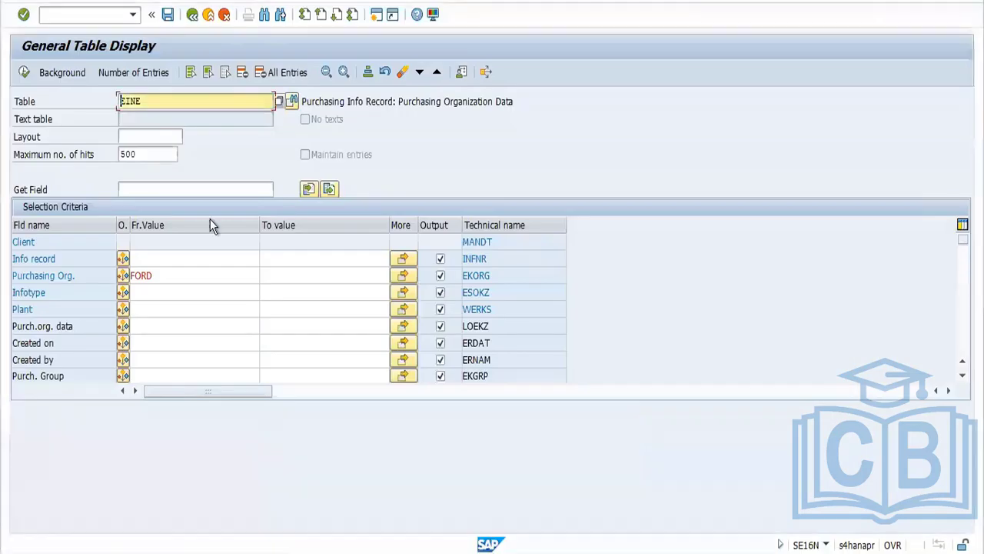
{"action": "left_click", "coordinate": [192, 15]}
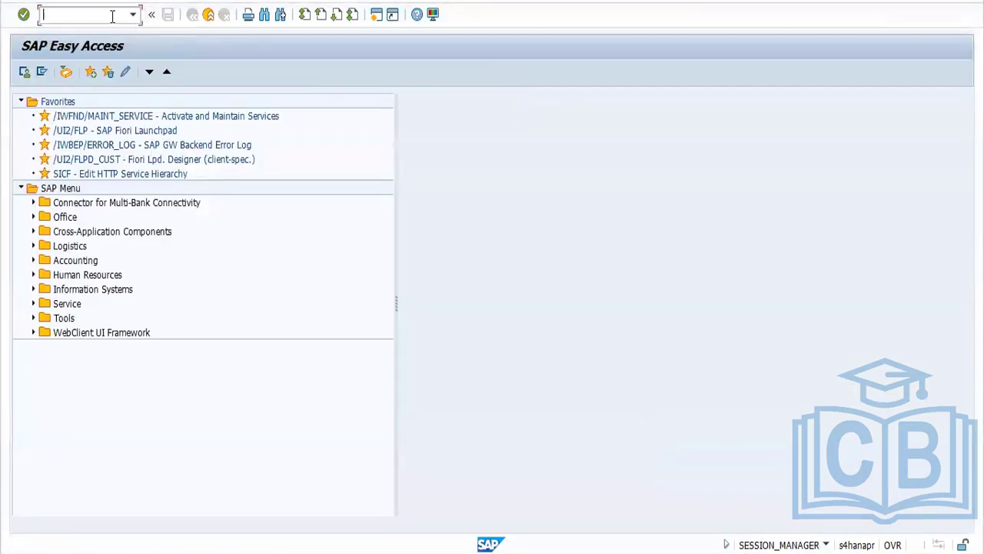
{"action": "type", "text": "spro"}
{"action": "key", "text": "Return"}
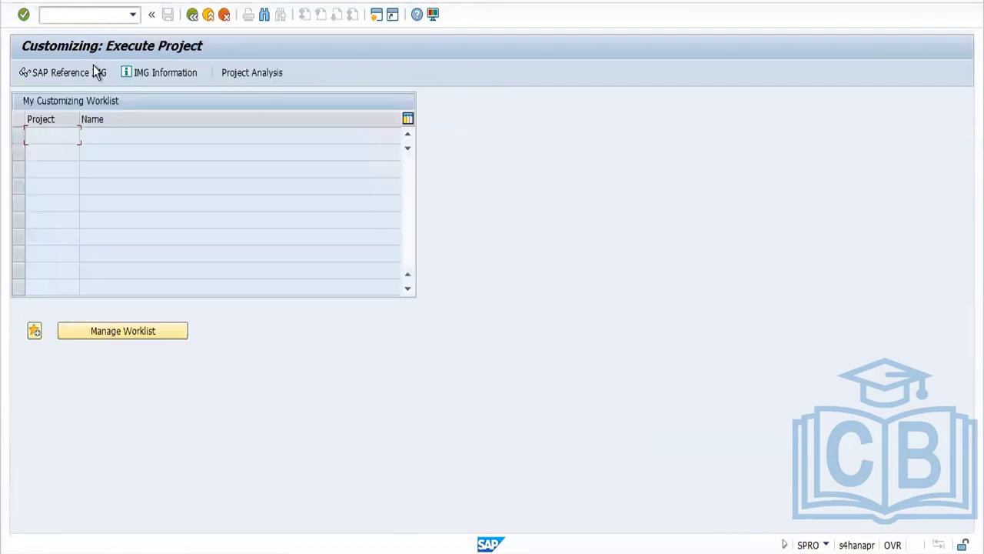
{"action": "left_click", "coordinate": [93, 67]}
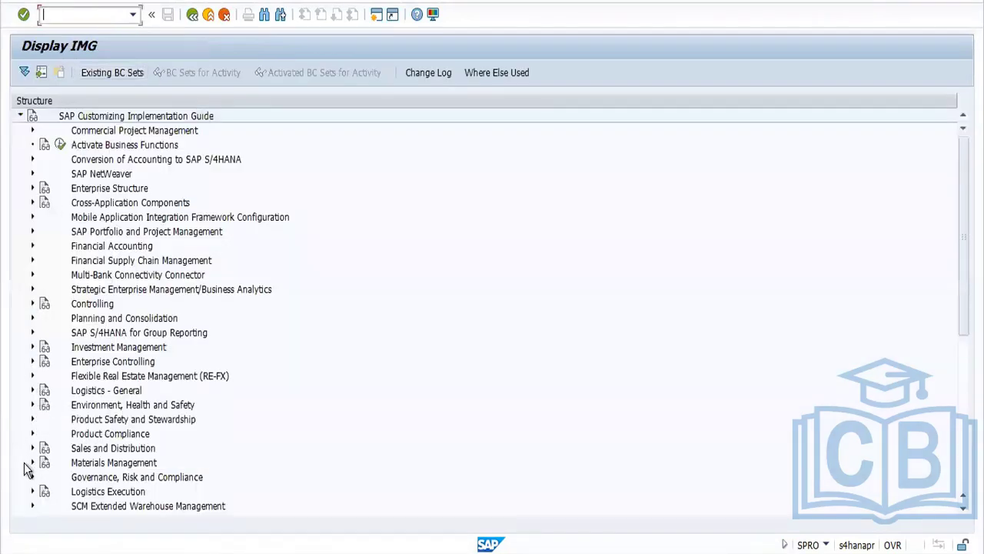
- Display Define Source List Requirement at Plant Level under Materials Management purchasing, accepting display-only access, and return to SAP Easy Access
{"action": "left_click", "coordinate": [32, 462]}
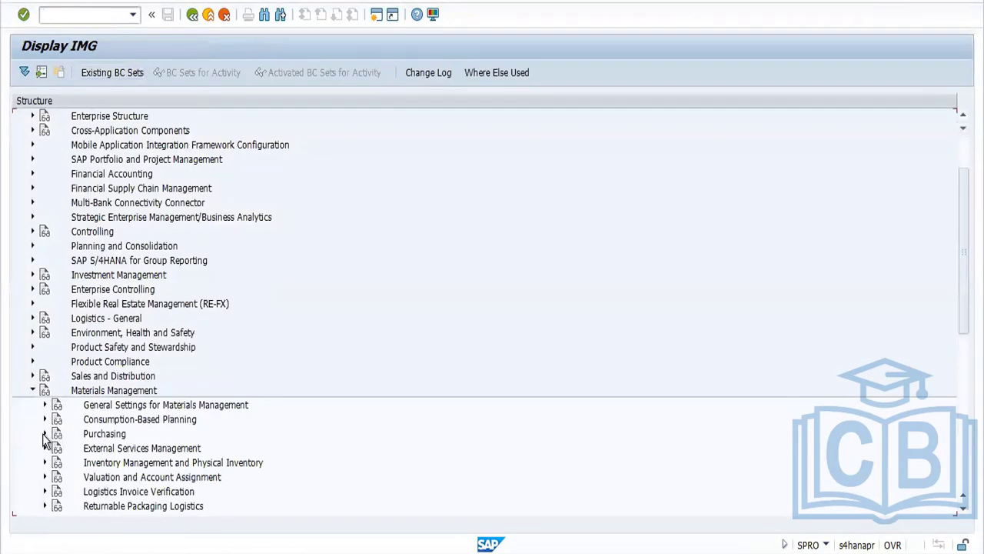
{"action": "left_click", "coordinate": [45, 434]}
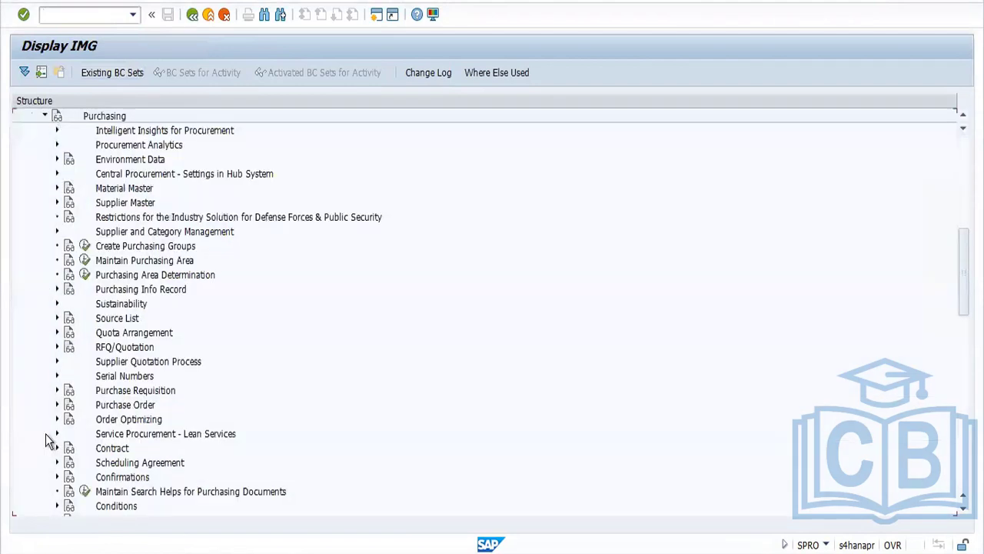
{"action": "left_click", "coordinate": [57, 318]}
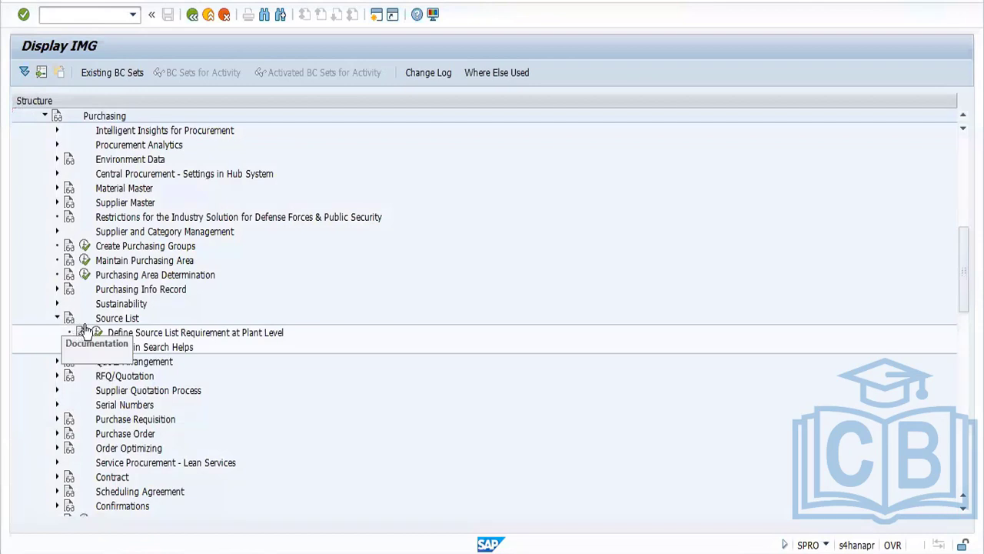
{"action": "left_click", "coordinate": [96, 332]}
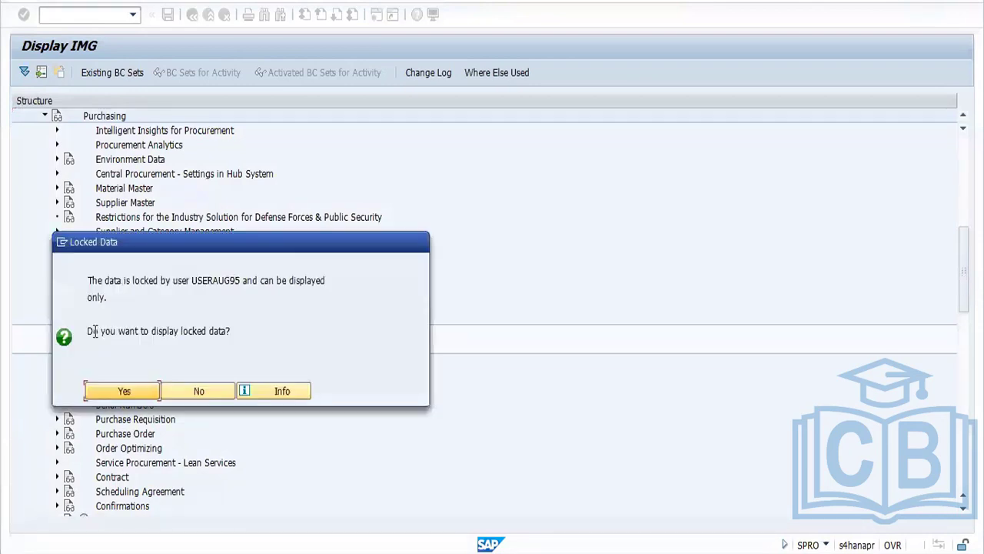
{"action": "left_click", "coordinate": [125, 391]}
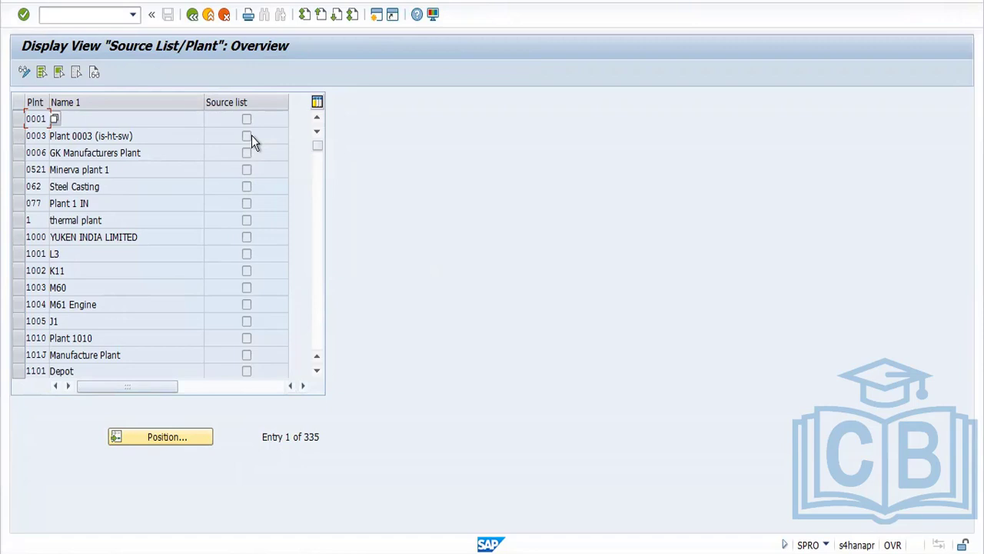
{"action": "left_click", "coordinate": [191, 16]}
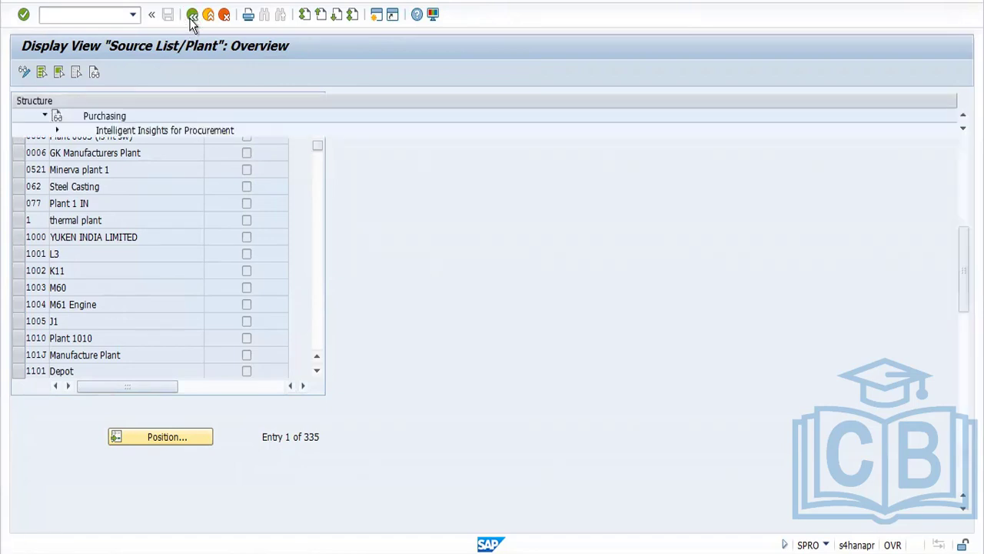
{"action": "left_click", "coordinate": [191, 16]}
{"action": "left_click", "coordinate": [192, 16]}
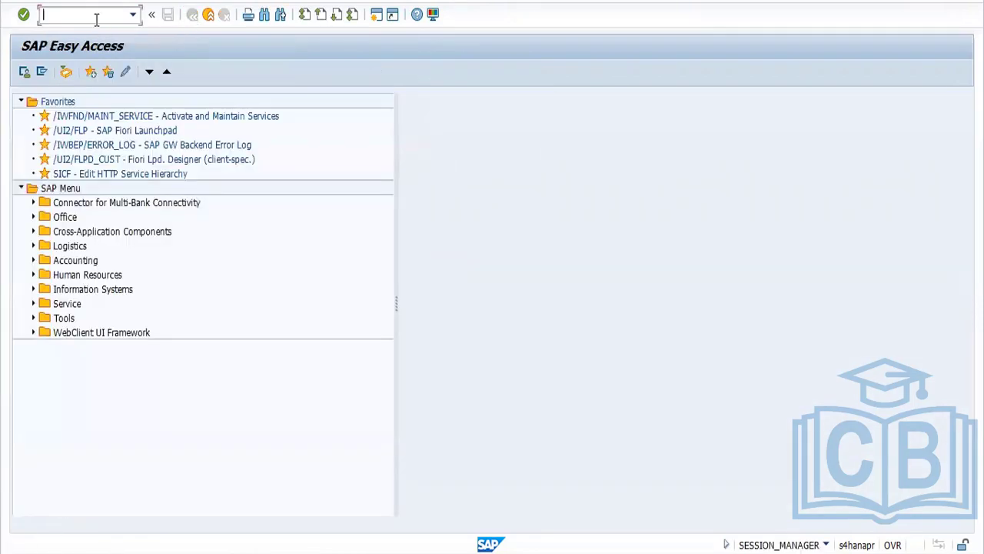
{"action": "type", "text": "mm02"}
{"action": "key", "text": "Return"}
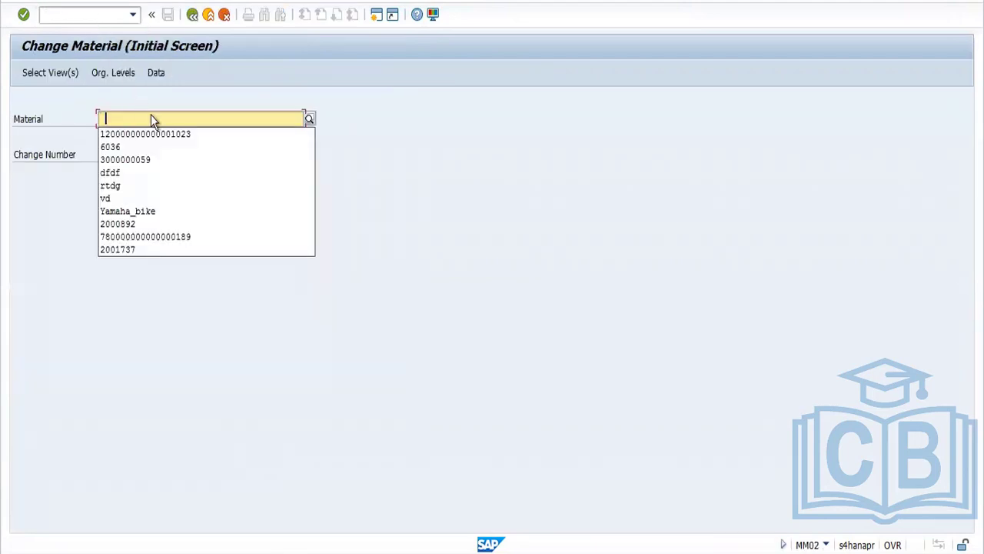
{"action": "left_click", "coordinate": [159, 131]}
{"action": "key", "text": "Return"}
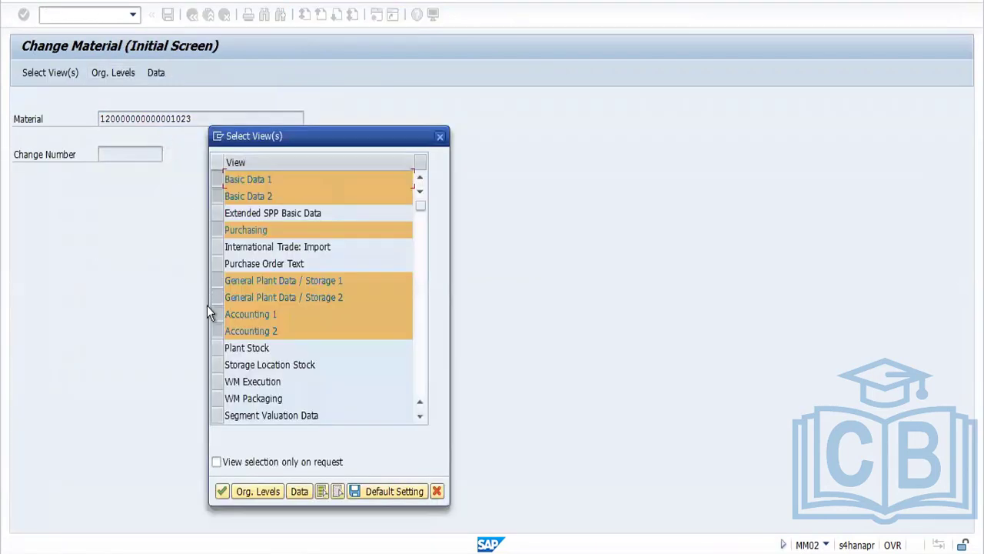
- Open the material's views with plant FORD as organizational level and display the Source list indicator in the Purchasing view
{"action": "left_click", "coordinate": [222, 491]}
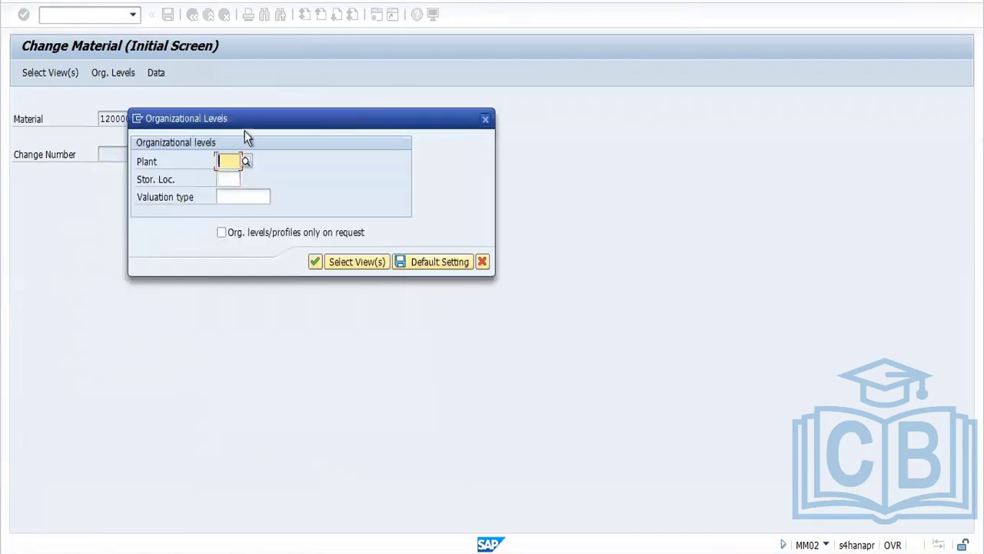
{"action": "left_click", "coordinate": [231, 161]}
{"action": "left_click", "coordinate": [235, 180]}
{"action": "key", "text": "Return"}
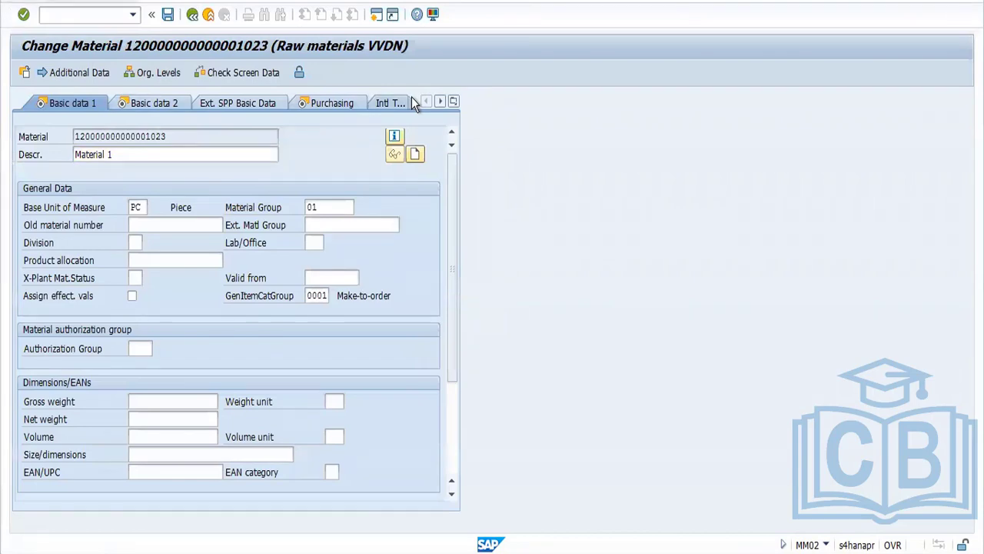
{"action": "key", "text": "Return"}
{"action": "left_click", "coordinate": [321, 104]}
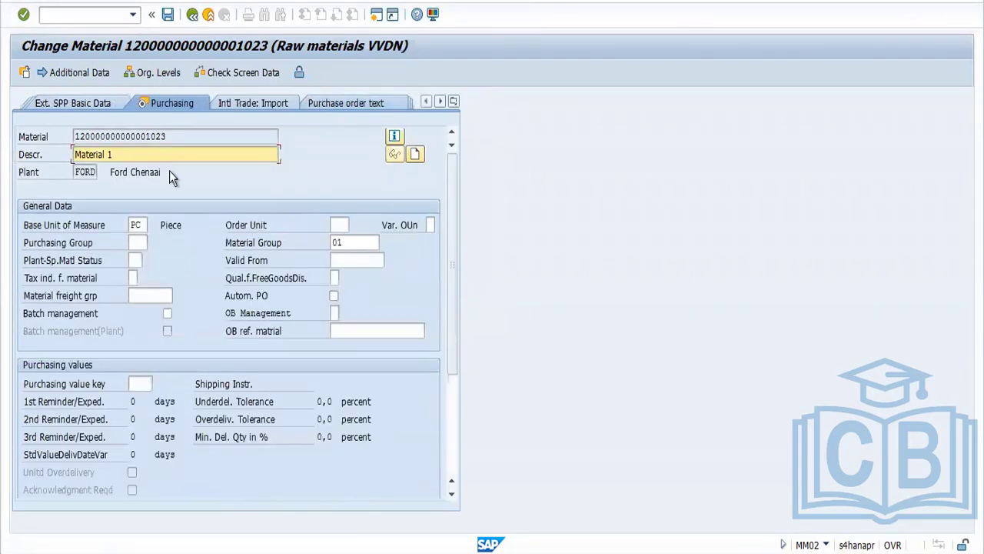
{"action": "left_click_drag", "start_coordinate": [453, 294], "coordinate": [450, 460]}
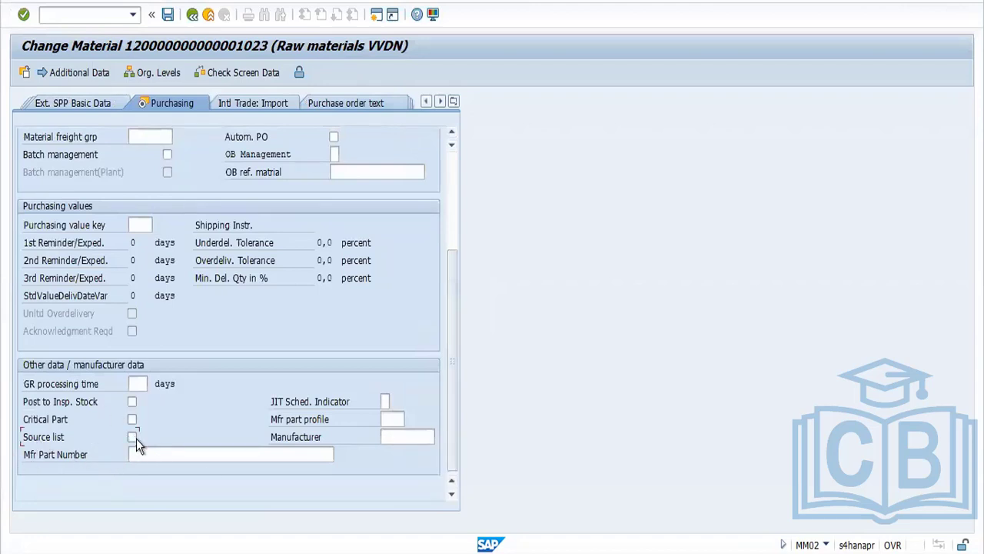
- Save the material master without edits and return to SAP Easy Access
{"action": "left_click", "coordinate": [168, 14]}
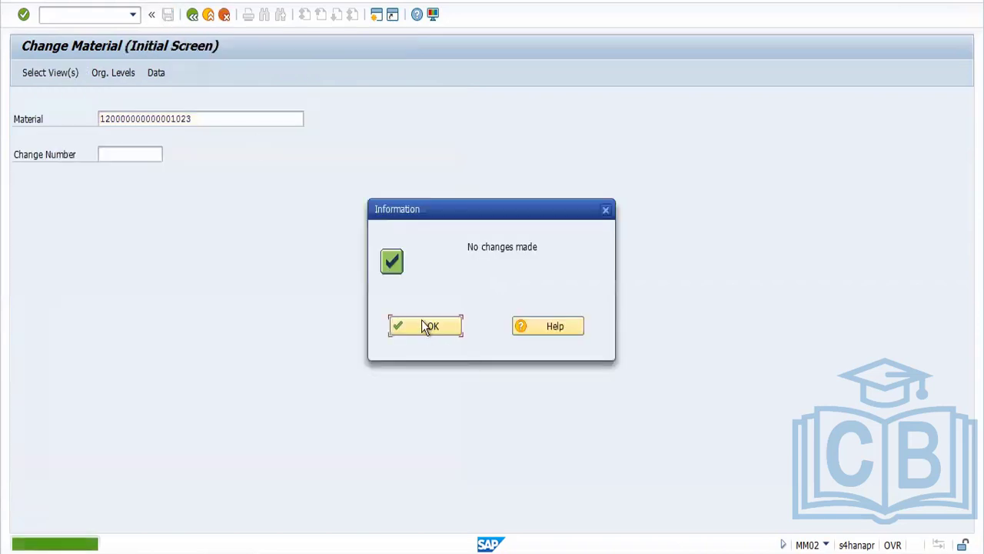
{"action": "left_click", "coordinate": [428, 325]}
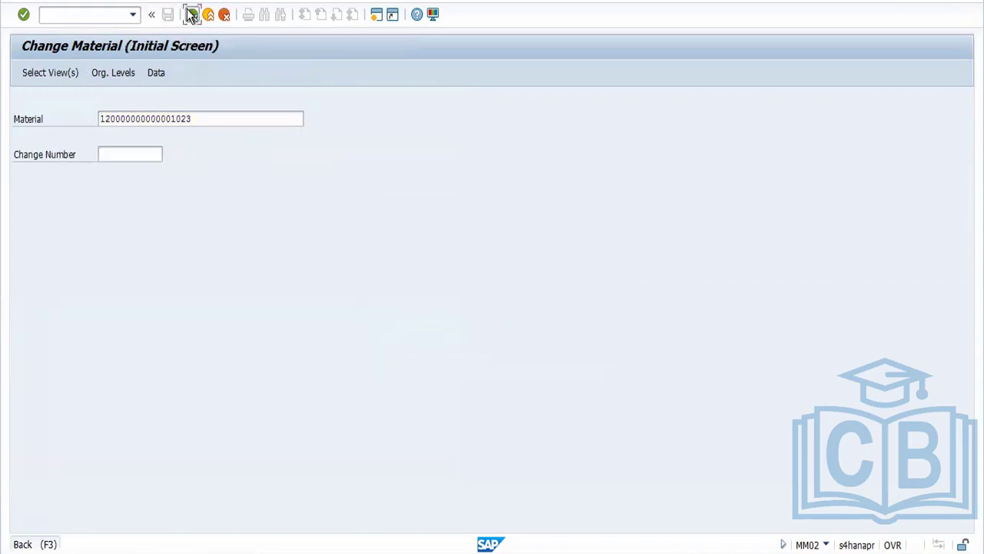
{"action": "left_click", "coordinate": [192, 15]}
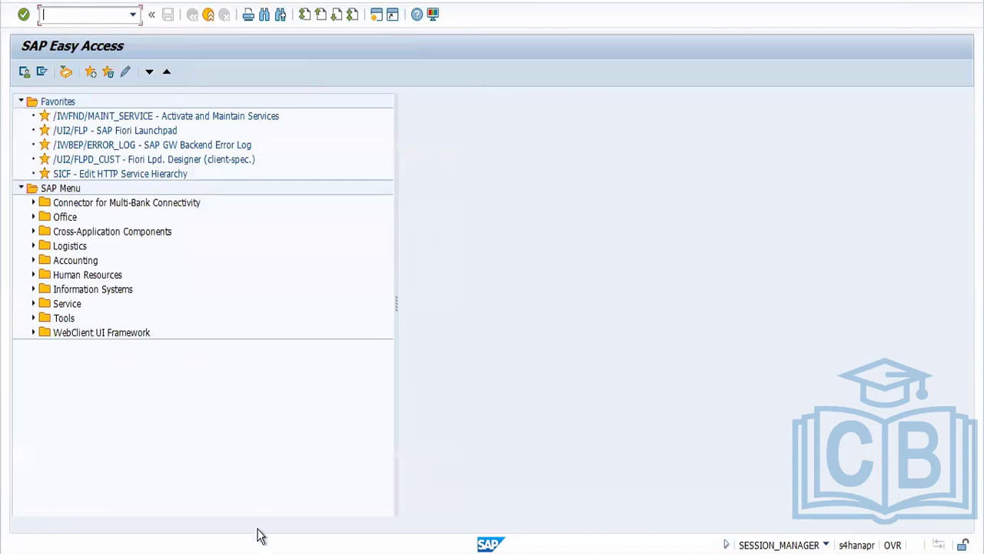
- Switch to the Word document Master data 1 and append "---Inforecord ,Contract" to the Source List heading
{"action": "mouse_move", "coordinate": [257, 538]}
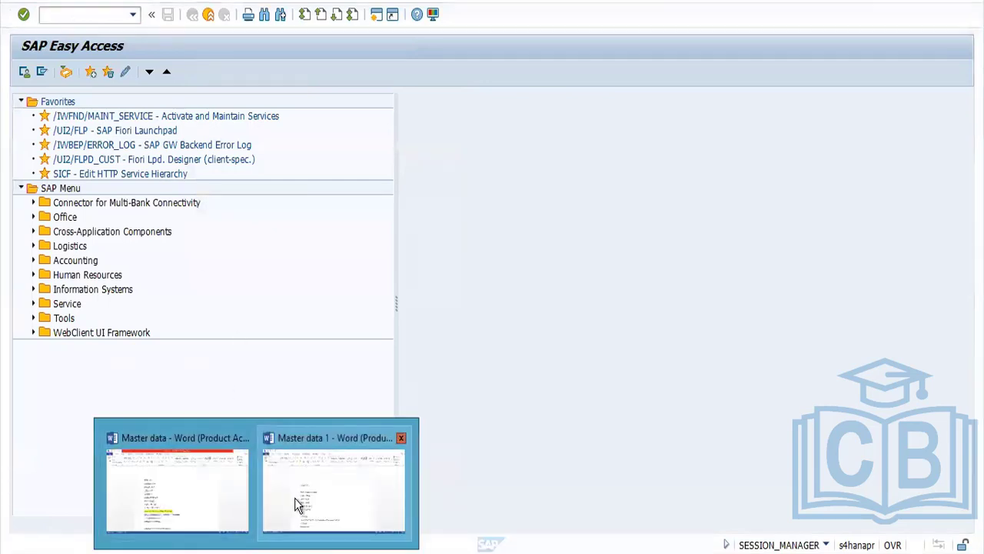
{"action": "left_click", "coordinate": [295, 497]}
{"action": "left_click", "coordinate": [328, 437]}
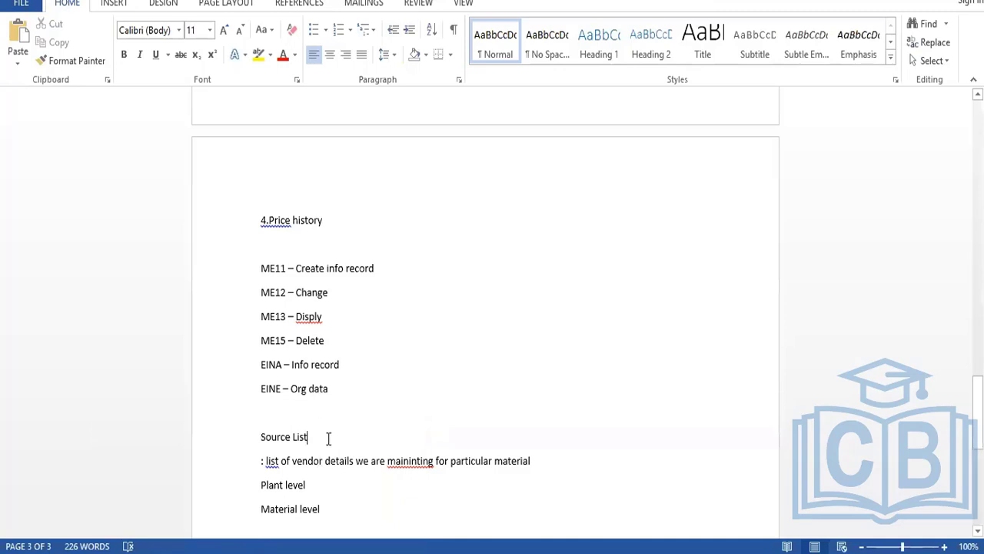
{"action": "type", "text": "---"}
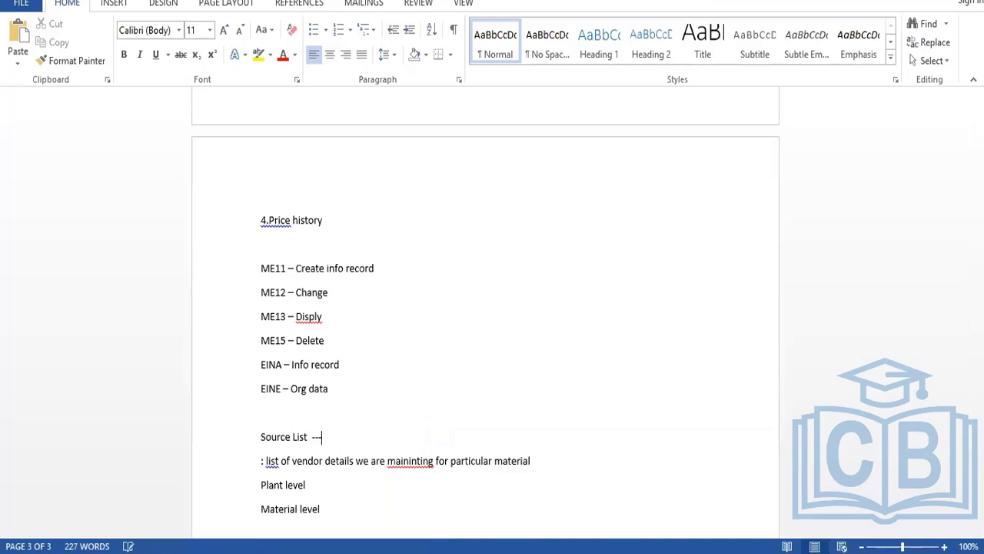
{"action": "type", "text": "Inforecord "}
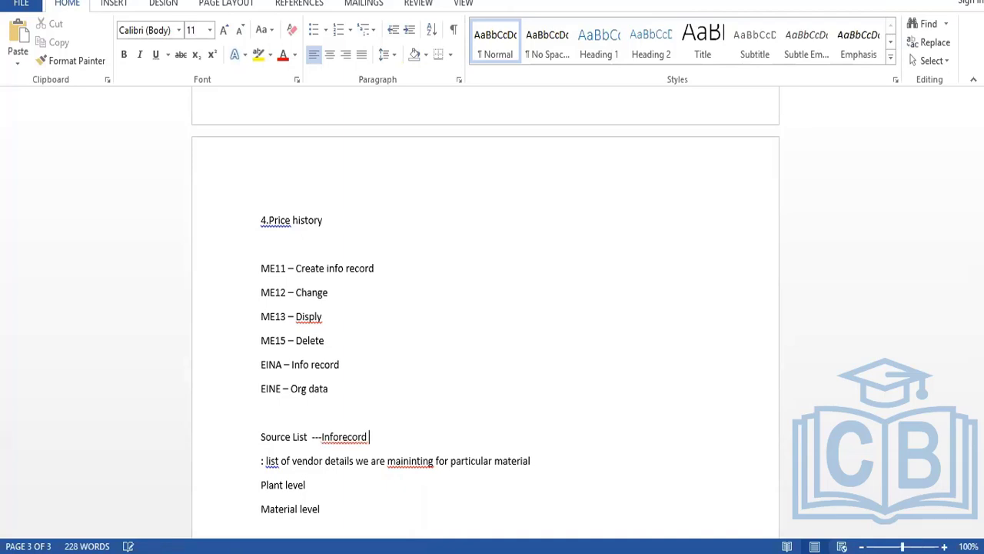
{"action": "type", "text": ","}
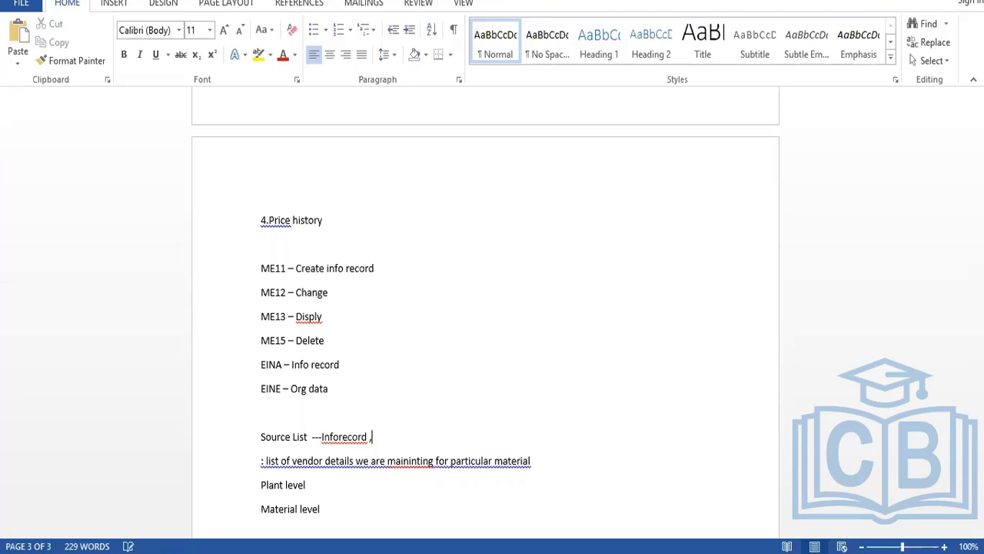
{"action": "type", "text": "Contract"}
{"action": "key", "text": "alt+Tab"}
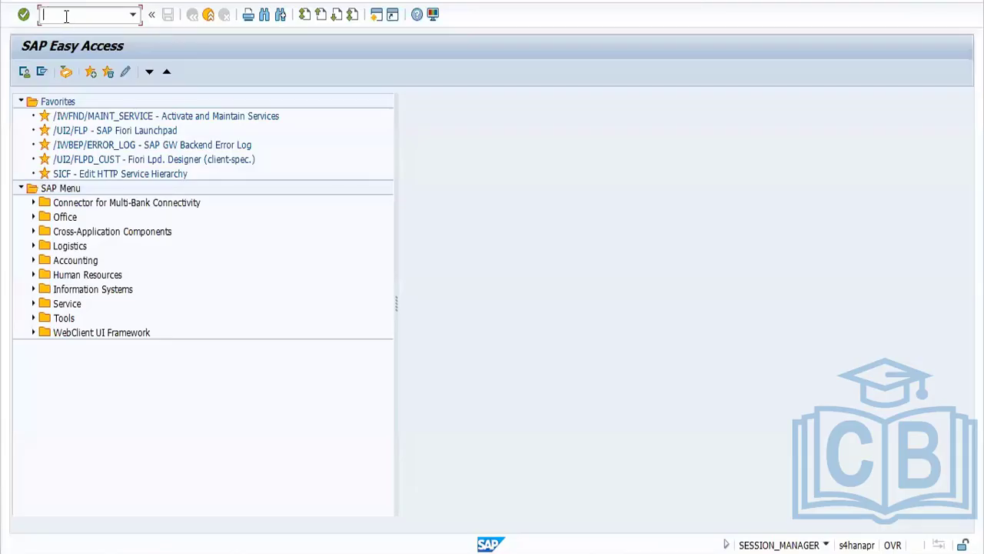
{"action": "key", "text": "alt+Tab"}
{"action": "key", "text": "alt+Tab"}
{"action": "type", "text": "me01"}
{"action": "key", "text": "Return"}
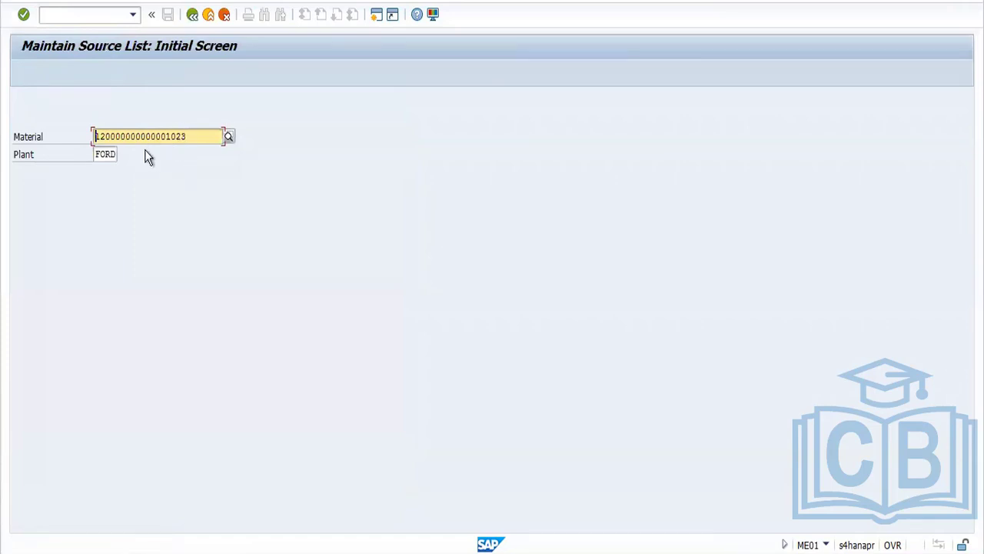
{"action": "key", "text": "Return"}
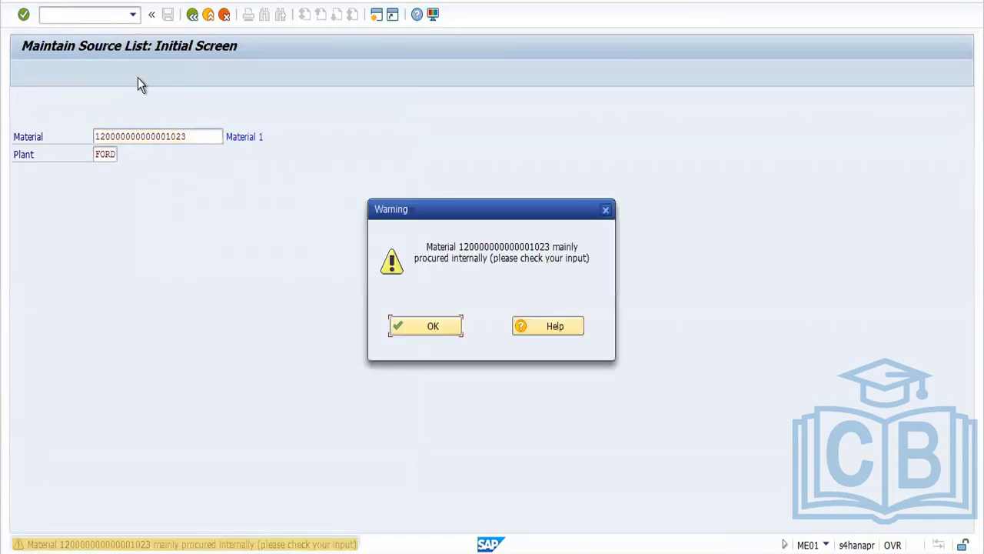
{"action": "left_click", "coordinate": [432, 328]}
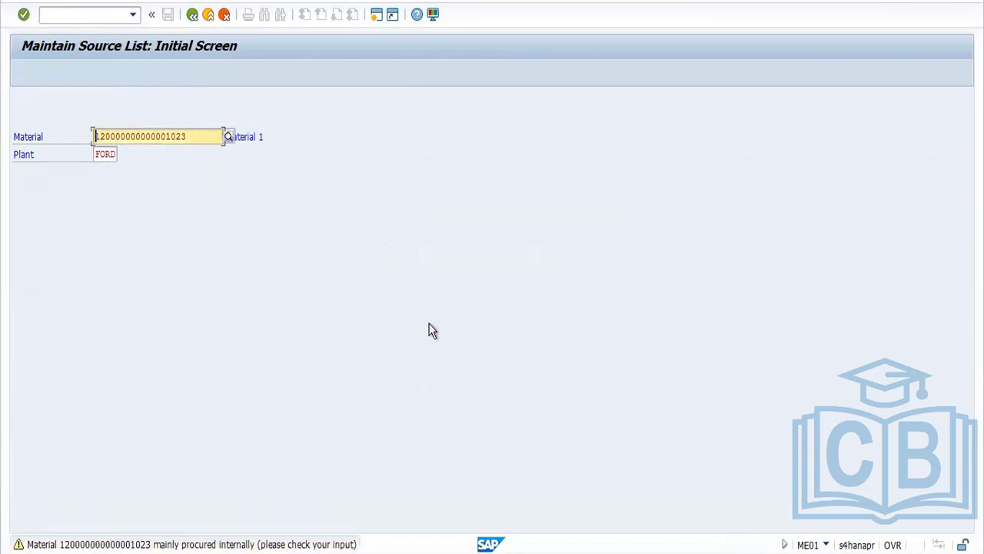
{"action": "key", "text": "Return"}
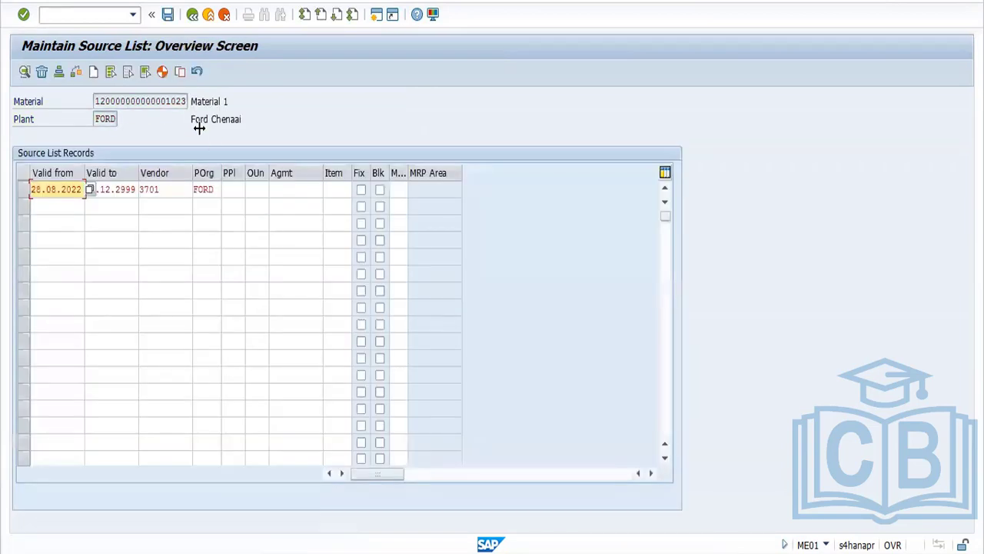
- Generate source list records valid from 29.08.2022 to 31.12.2999 with existing records not changed, and check the generated vendor entries
{"action": "left_click", "coordinate": [161, 76]}
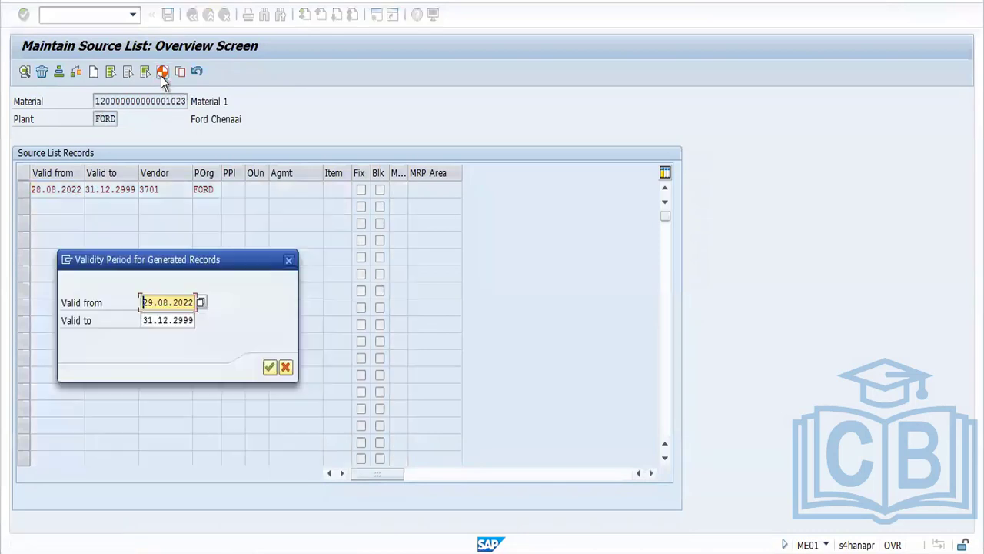
{"action": "left_click", "coordinate": [270, 367]}
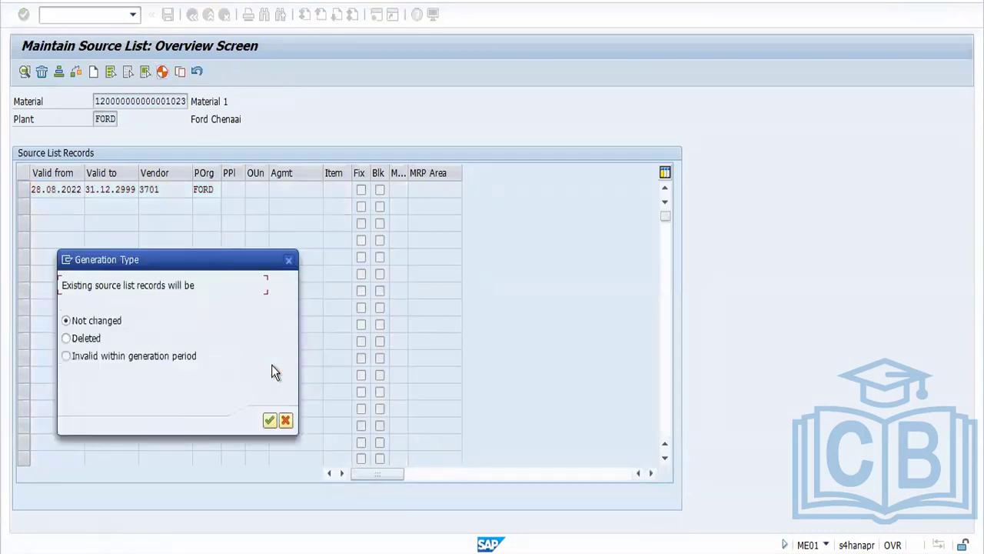
{"action": "left_click", "coordinate": [269, 420]}
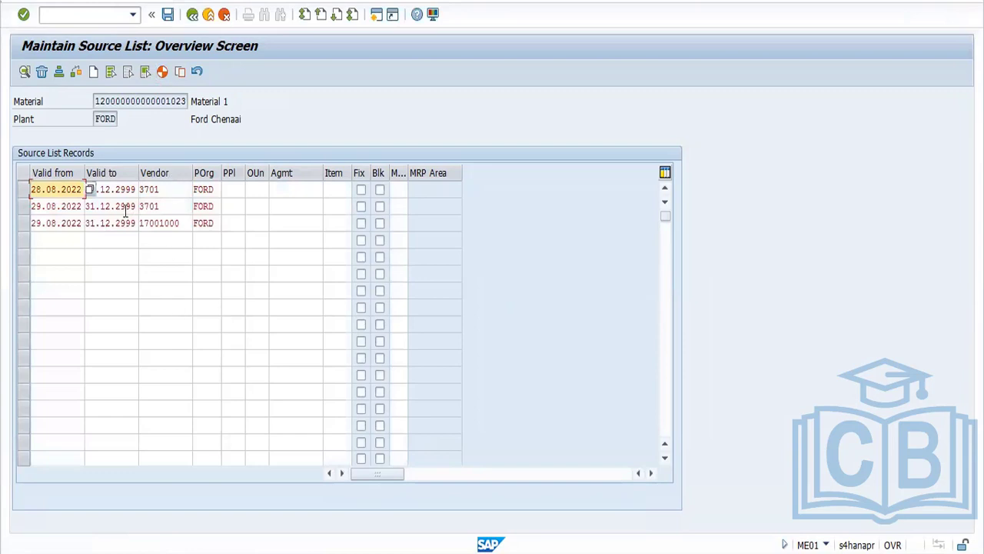
{"action": "left_click", "coordinate": [179, 203]}
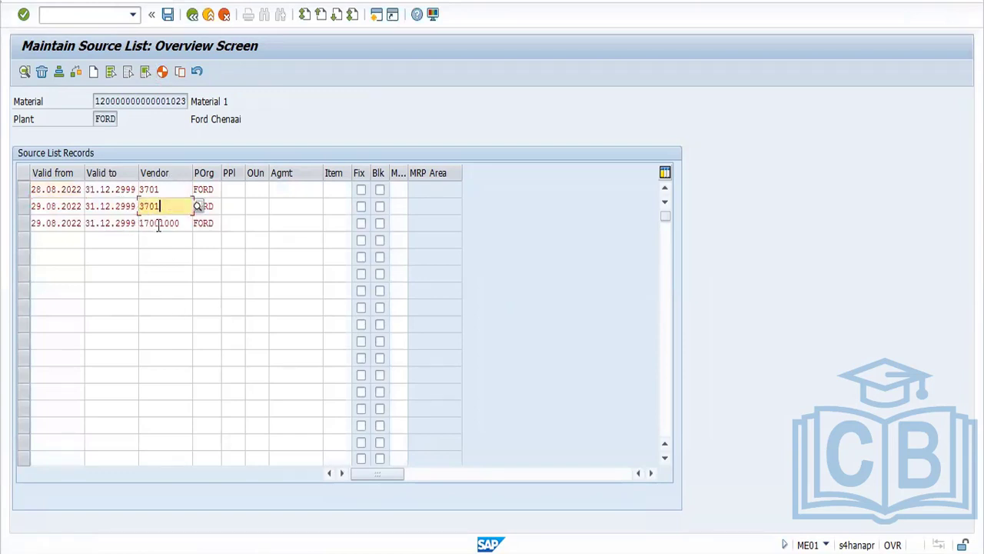
{"action": "left_click", "coordinate": [159, 223]}
{"action": "left_click", "coordinate": [153, 206]}
- Try to save the generated source list records, then exit to SAP Easy Access without saving them
{"action": "left_click", "coordinate": [168, 15]}
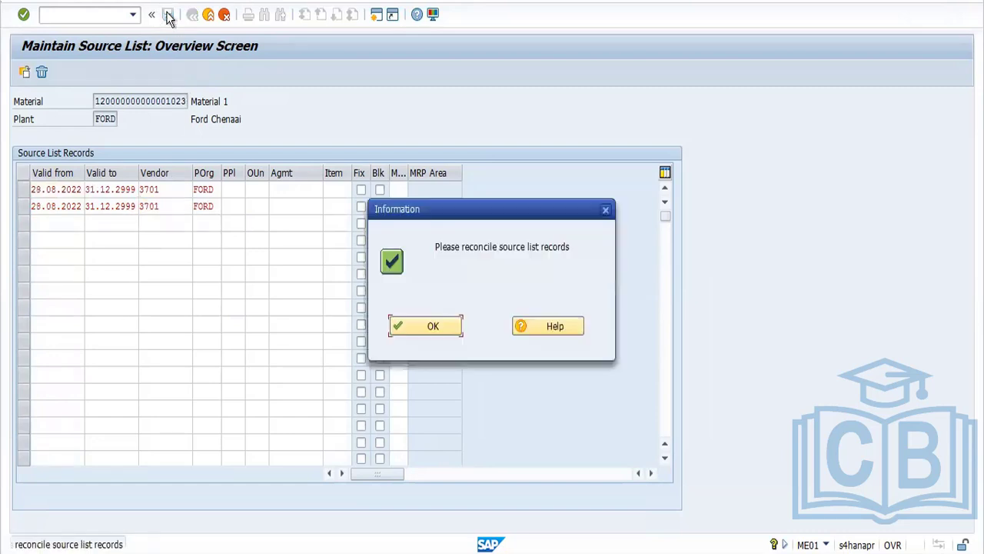
{"action": "left_click", "coordinate": [431, 329]}
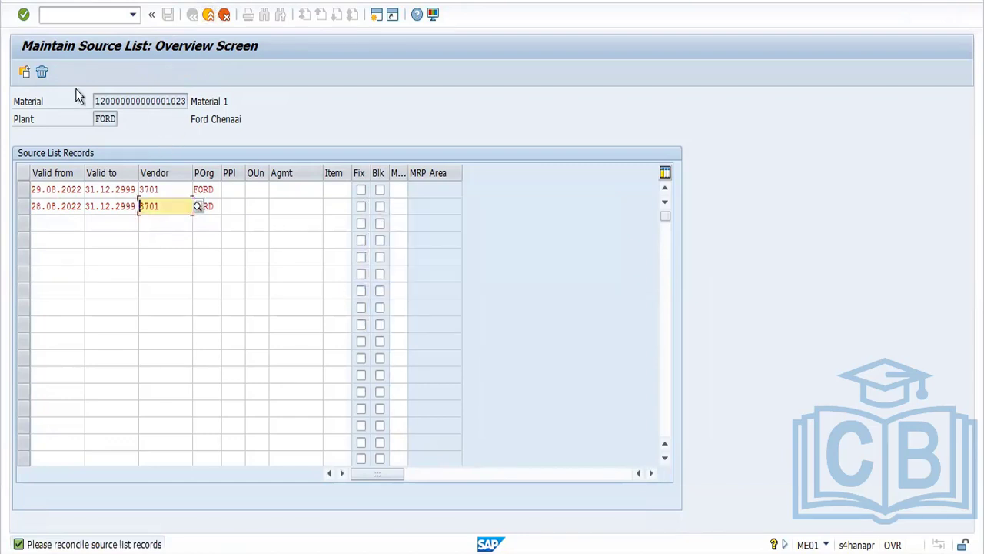
{"action": "key", "text": "Return"}
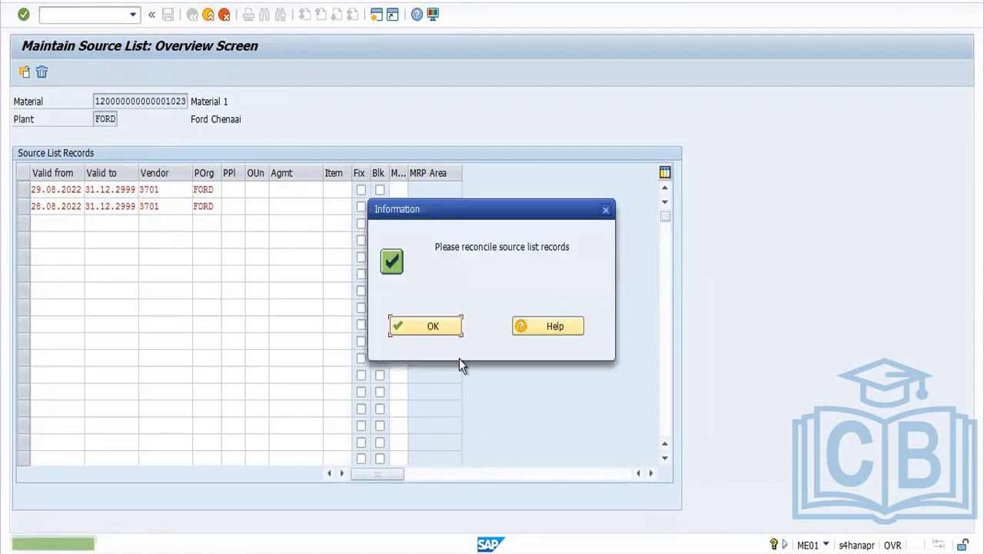
{"action": "left_click", "coordinate": [431, 327]}
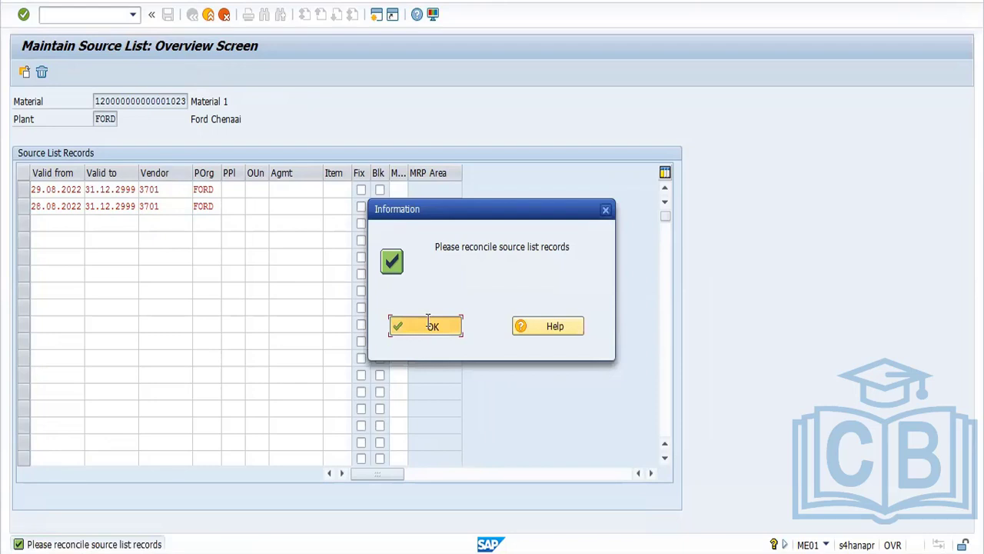
{"action": "left_click", "coordinate": [206, 18]}
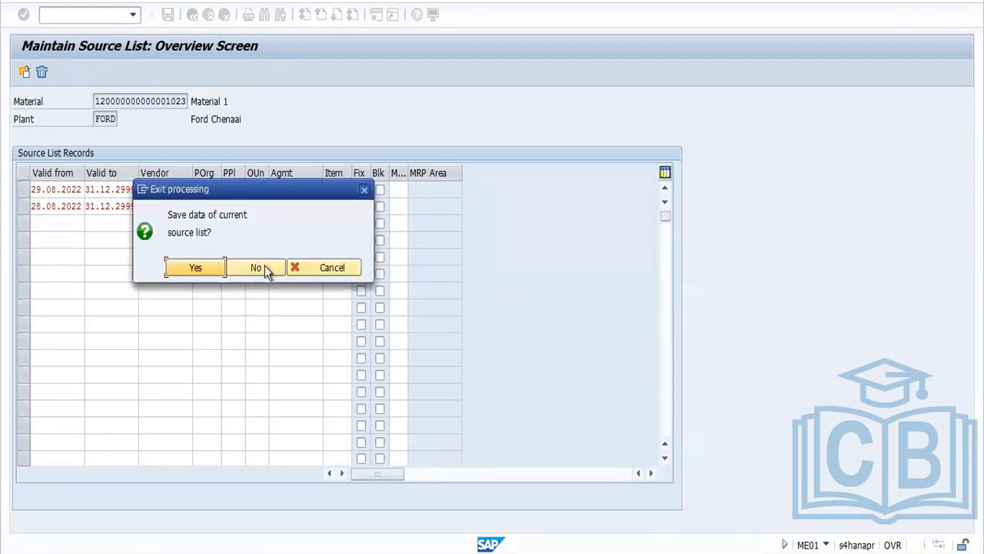
{"action": "left_click", "coordinate": [265, 265]}
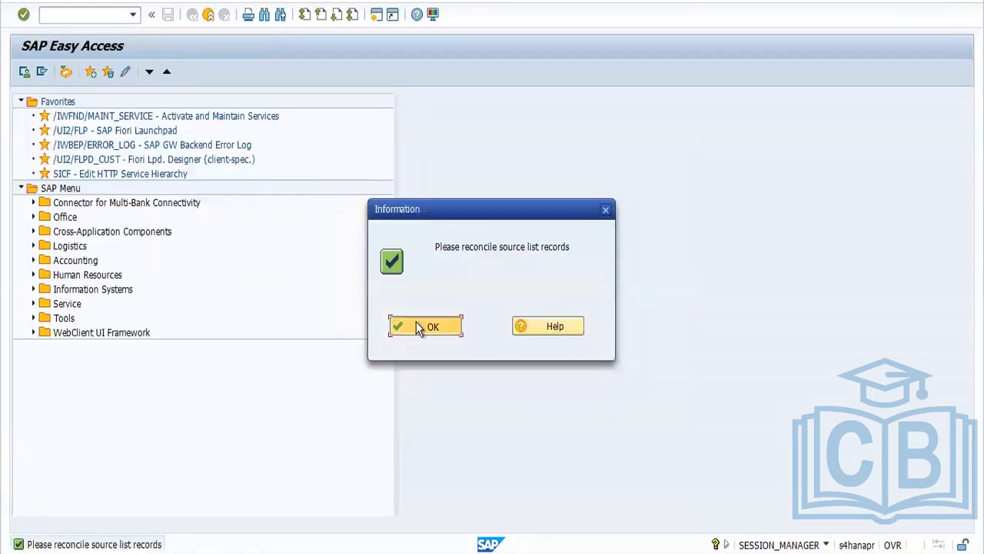
{"action": "left_click", "coordinate": [417, 323]}
- Restart transaction ME01 and reopen the source list for the same material and plant, accepting the procurement warning
{"action": "type", "text": "me01"}
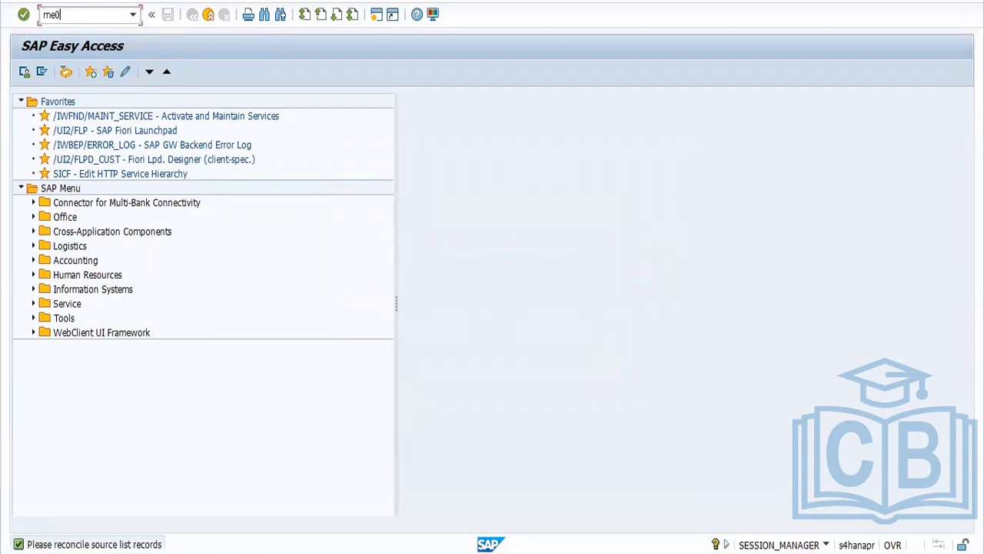
{"action": "key", "text": "Return"}
{"action": "key", "text": "Return"}
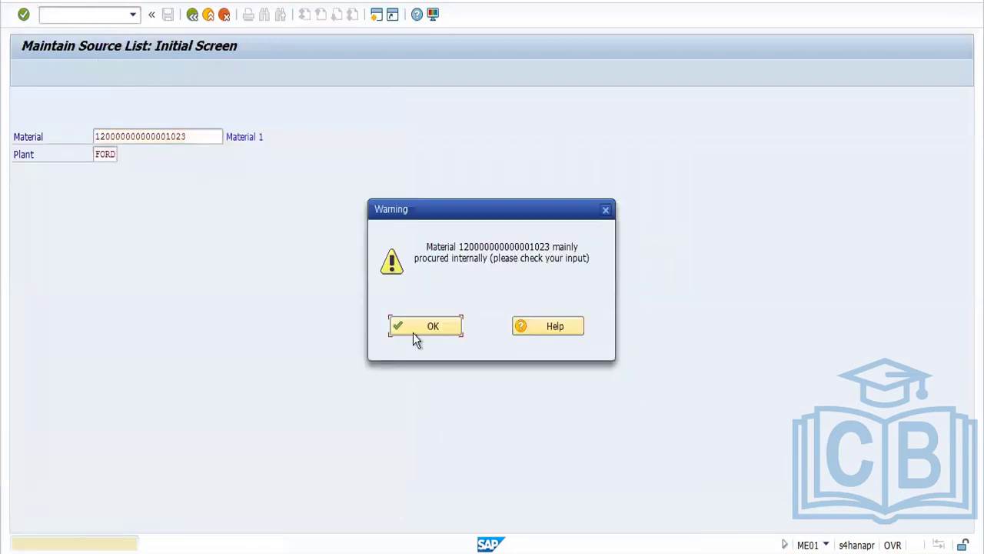
{"action": "left_click", "coordinate": [430, 331]}
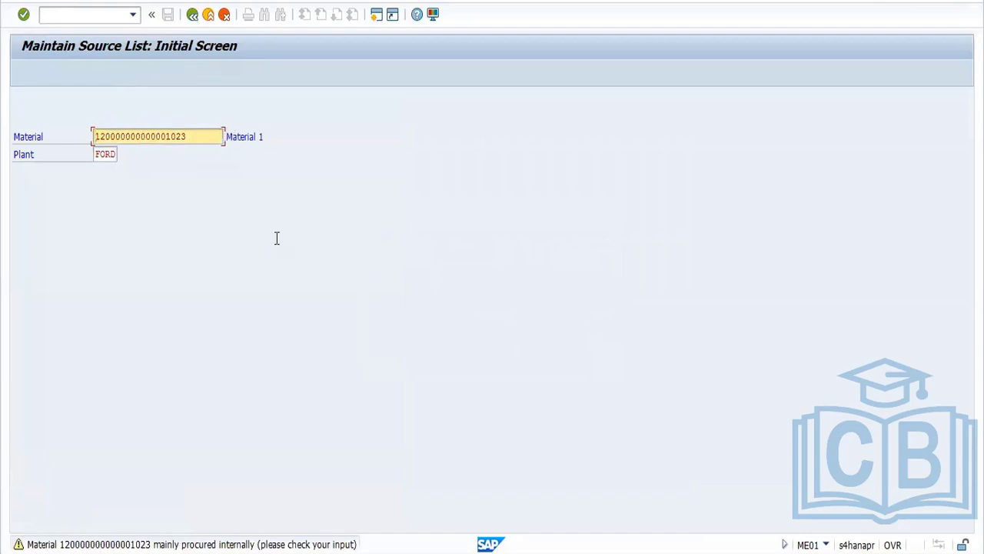
{"action": "key", "text": "Return"}
- Generate source list records from 29.08.2022 to 31.12.2999, making existing records invalid within the generation period, and save the source list
{"action": "left_click", "coordinate": [162, 71]}
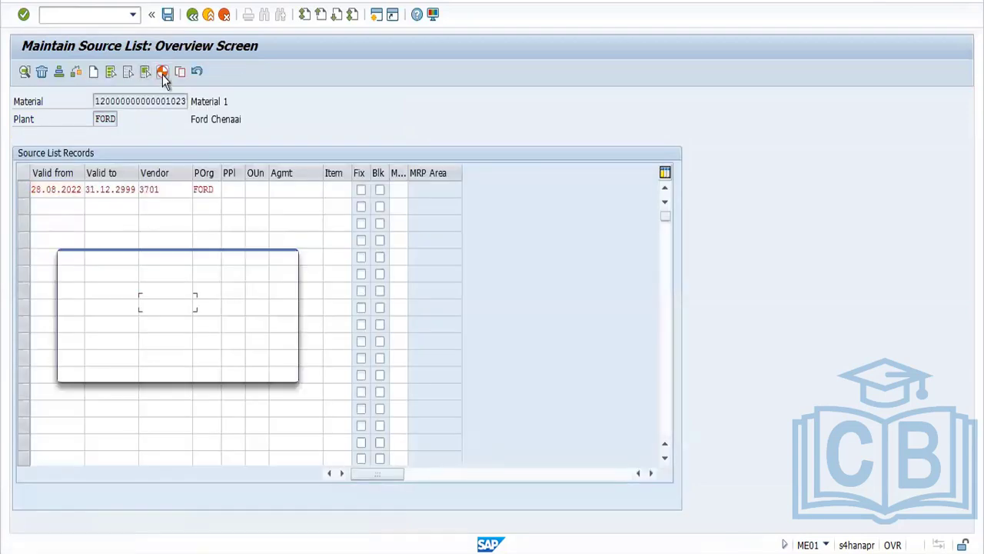
{"action": "left_click", "coordinate": [269, 367]}
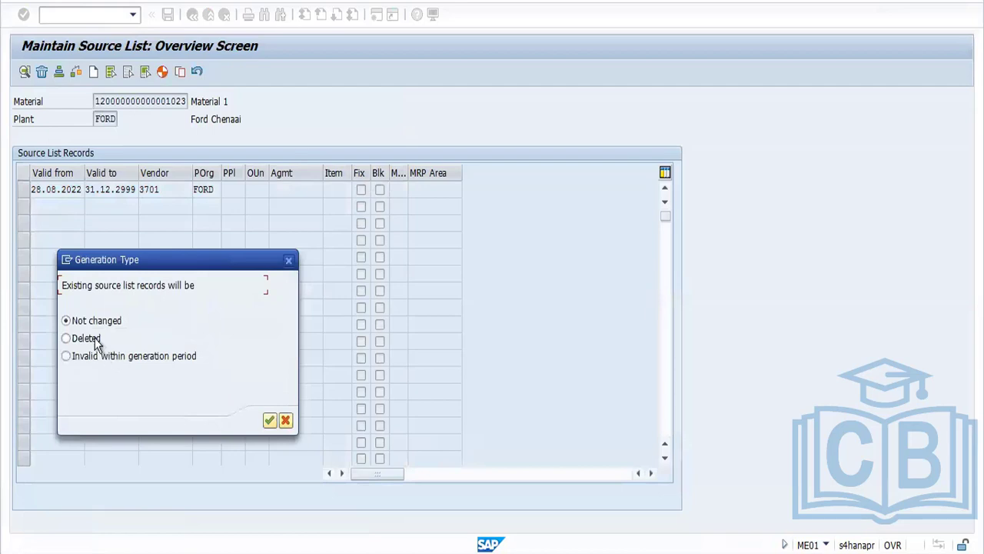
{"action": "left_click", "coordinate": [115, 362]}
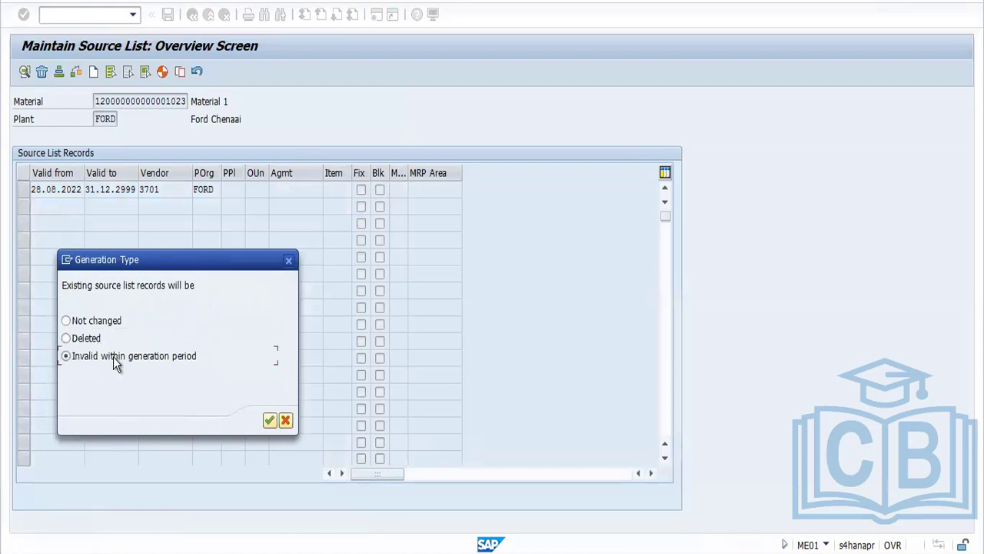
{"action": "left_click", "coordinate": [269, 421]}
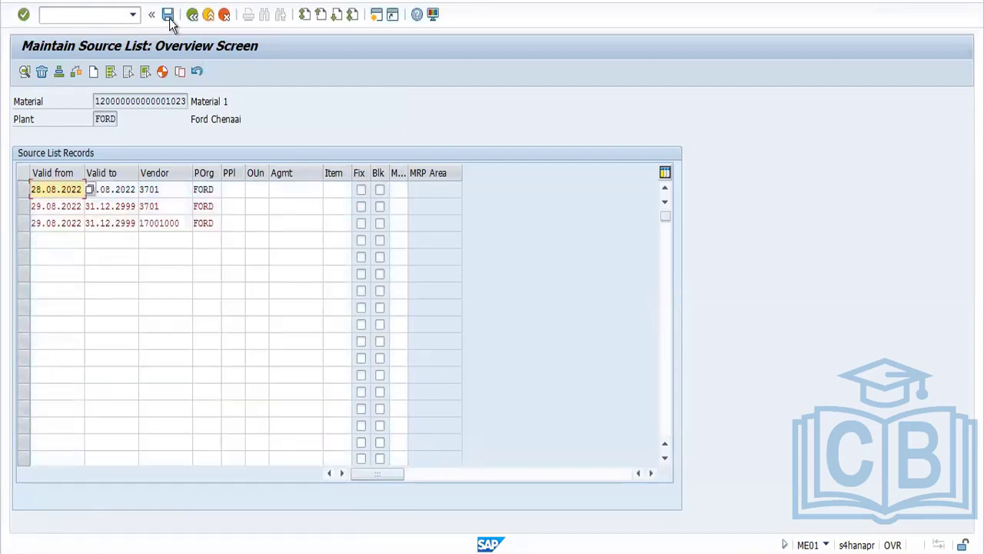
{"action": "left_click", "coordinate": [169, 15]}
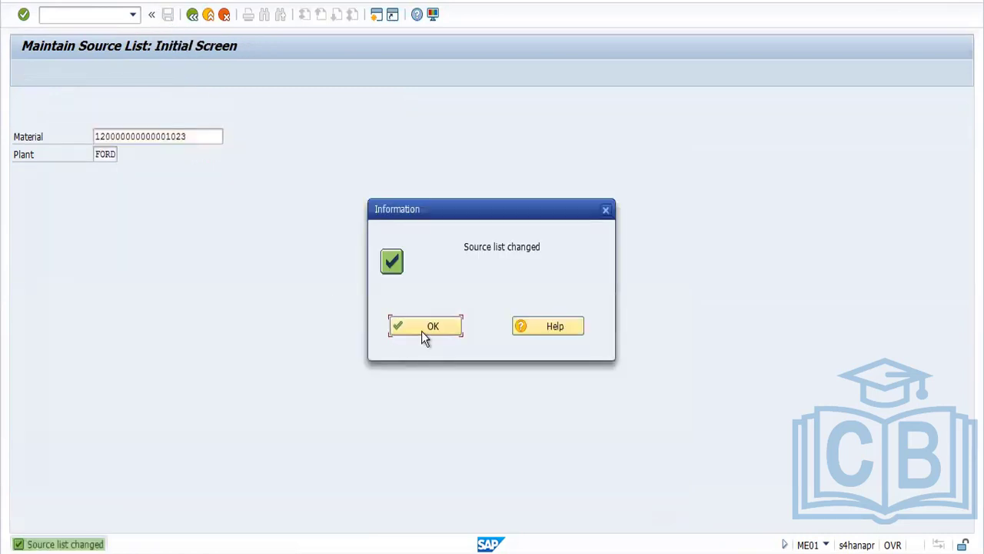
- Dismiss the save confirmation, reopen the material's source list at plant FORD to review its vendor records, and return to the initial screen
{"action": "left_click", "coordinate": [423, 336]}
{"action": "left_click", "coordinate": [422, 335]}
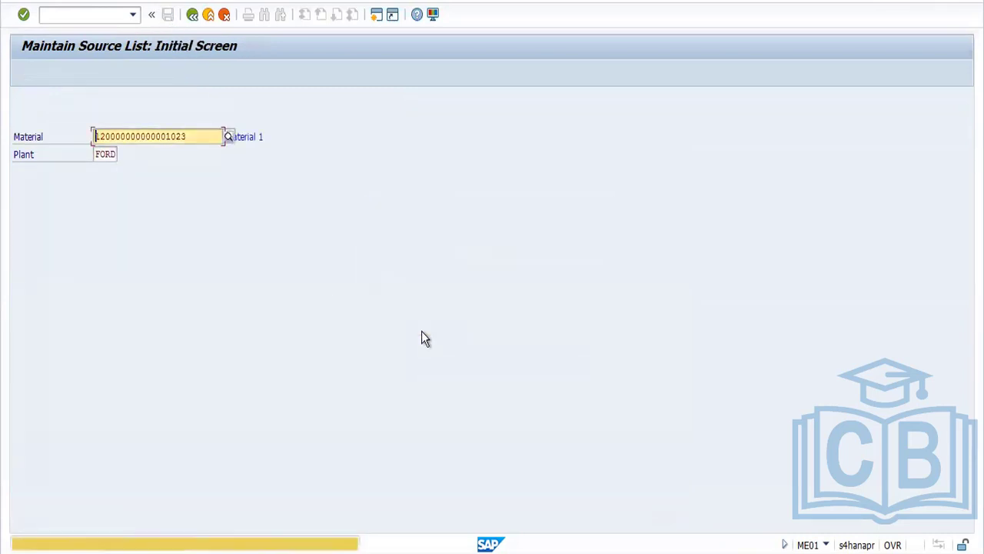
{"action": "key", "text": "Return"}
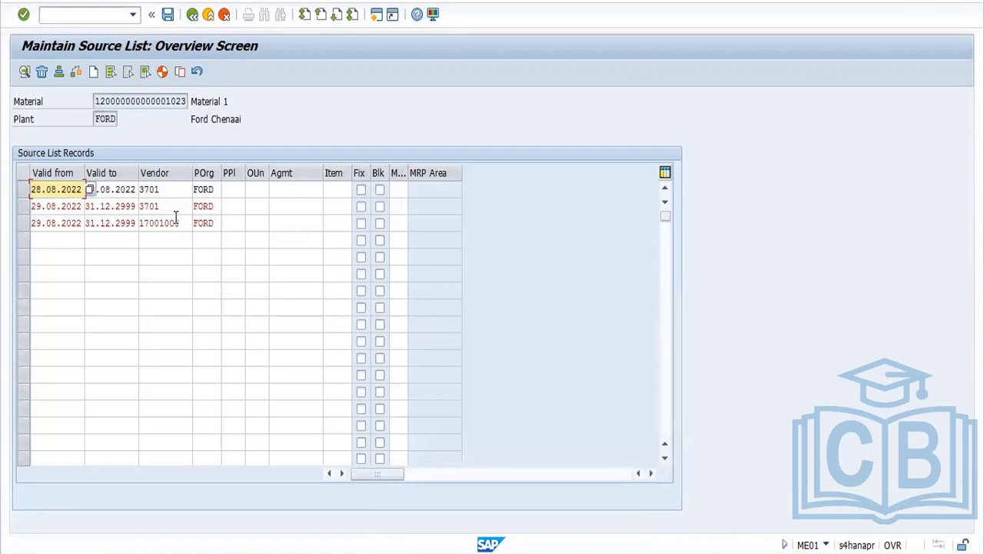
{"action": "left_click_drag", "start_coordinate": [180, 223], "coordinate": [124, 225]}
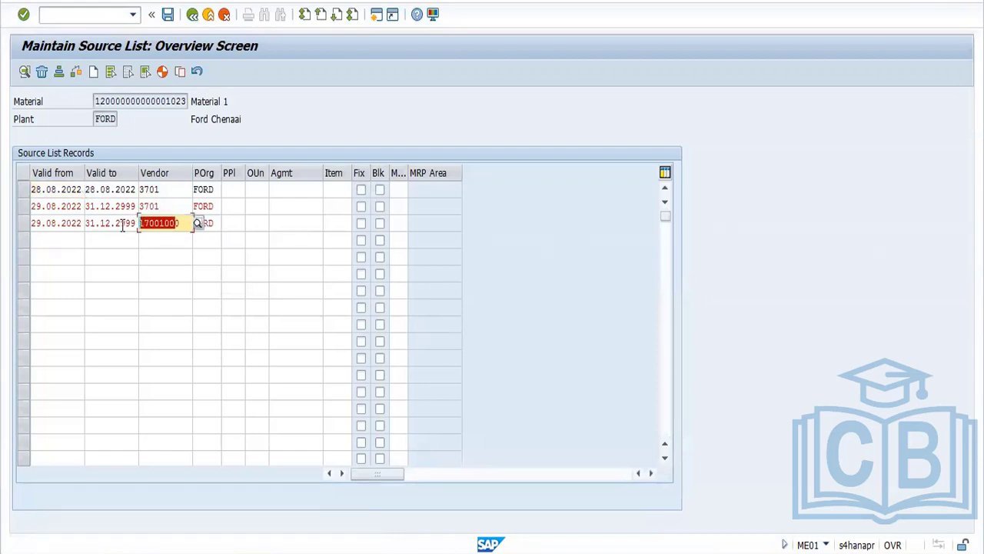
{"action": "left_click", "coordinate": [192, 16]}
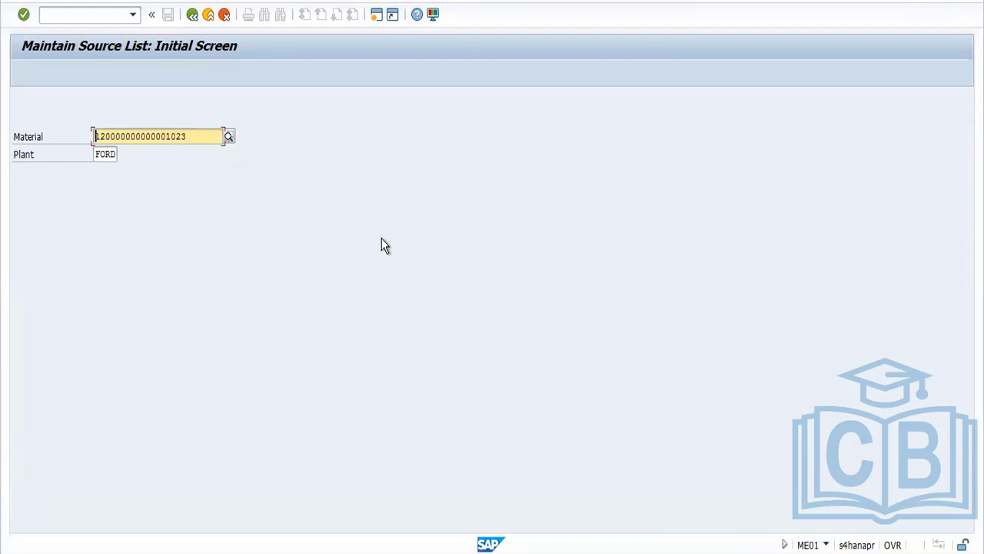
- Start transaction SE16N and load the purchasing source list table EORD
{"action": "left_click", "coordinate": [79, 13]}
{"action": "type", "text": "/ns"}
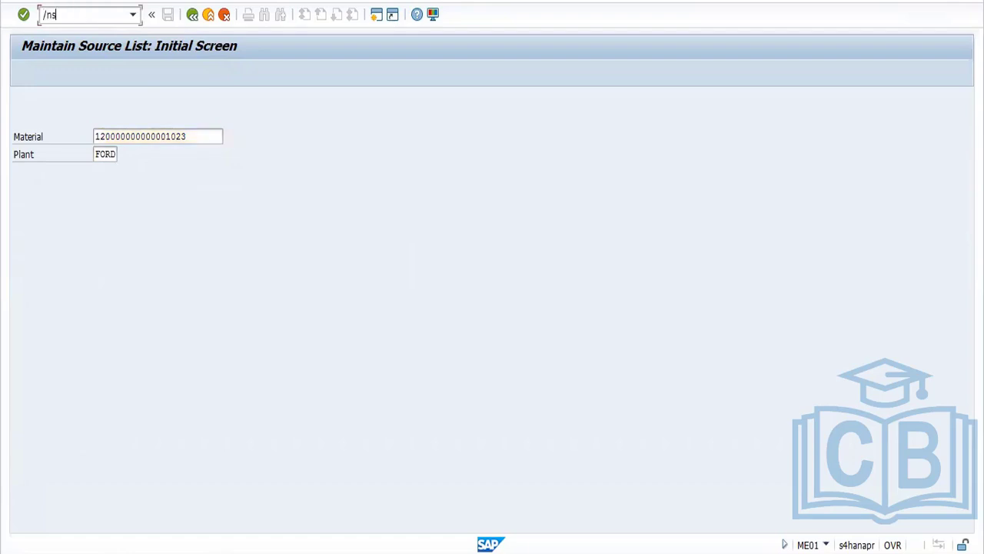
{"action": "type", "text": "e16"}
{"action": "key", "text": "Return"}
{"action": "left_click_drag", "start_coordinate": [144, 105], "coordinate": [125, 107]}
{"action": "type", "text": "E"}
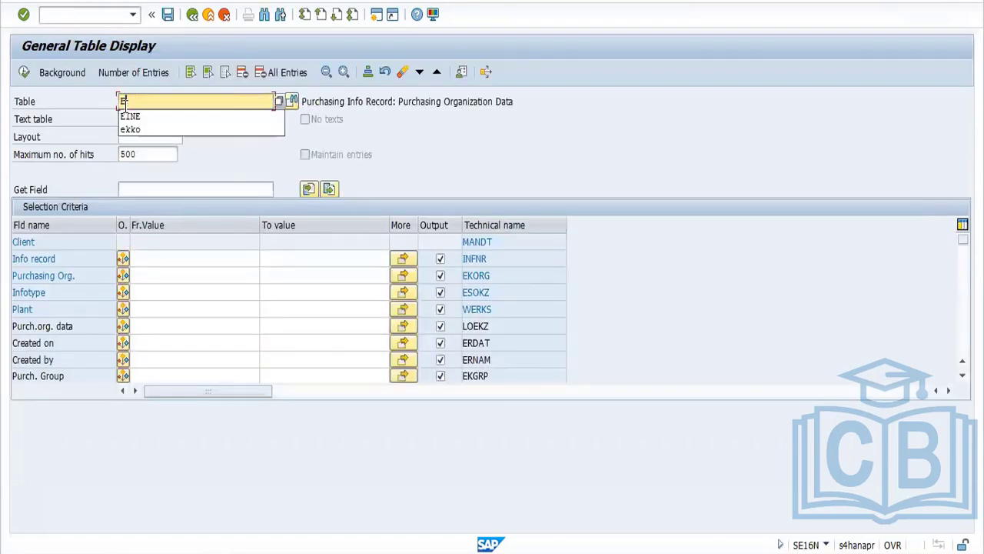
{"action": "type", "text": "ORD"}
{"action": "key", "text": "Return"}
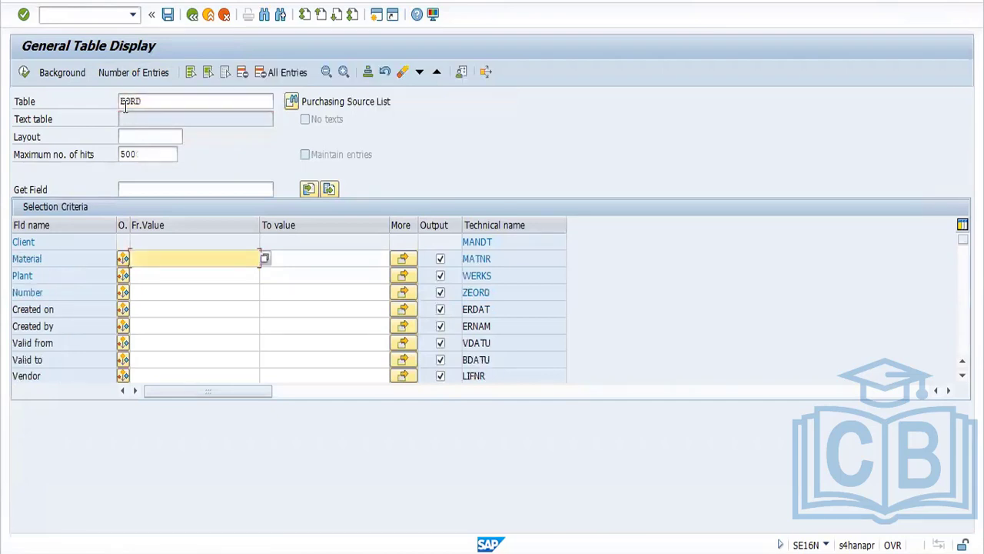
- Display the EORD entries for plant FORD and examine their material and vendor values
{"action": "left_click", "coordinate": [154, 278]}
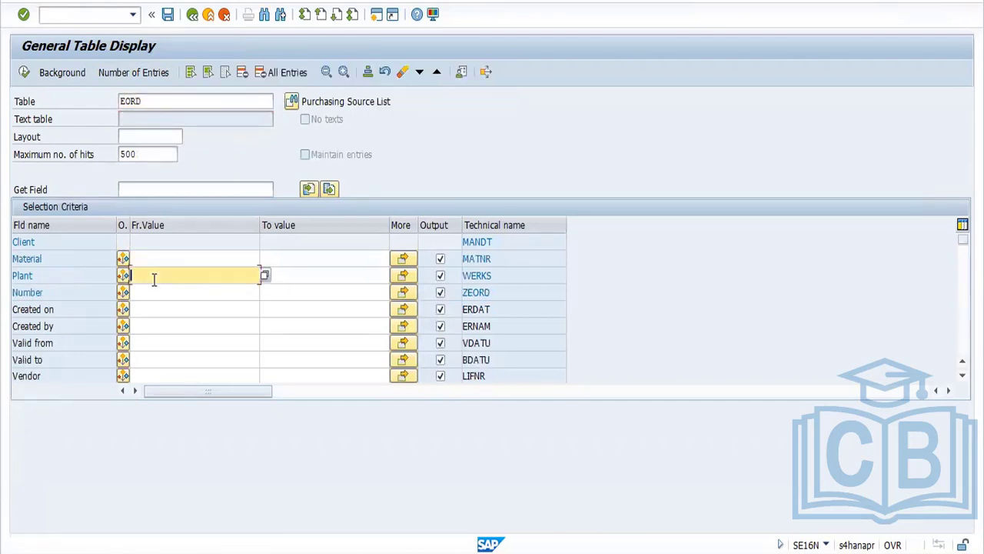
{"action": "type", "text": "FORD"}
{"action": "left_click", "coordinate": [25, 72]}
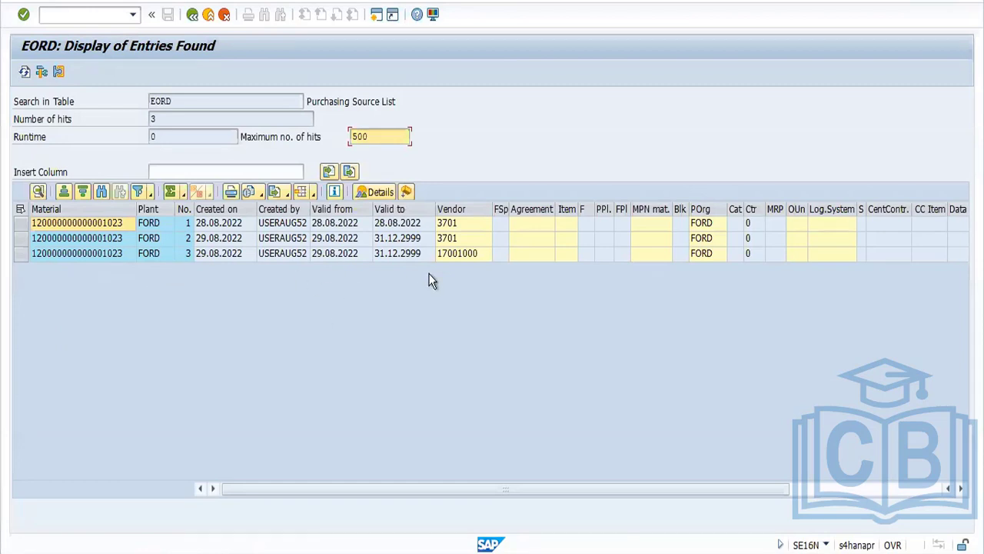
{"action": "left_click", "coordinate": [109, 256]}
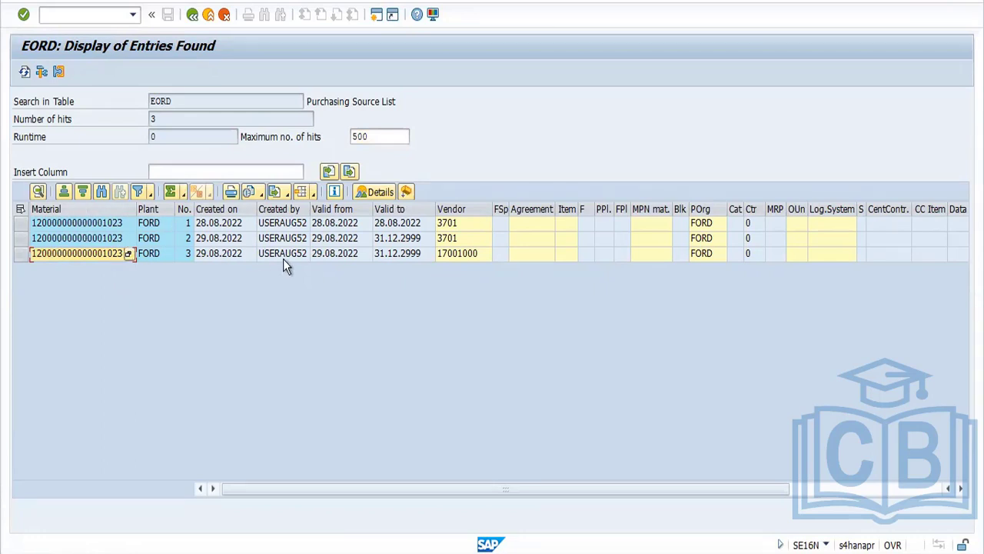
{"action": "left_click", "coordinate": [469, 230]}
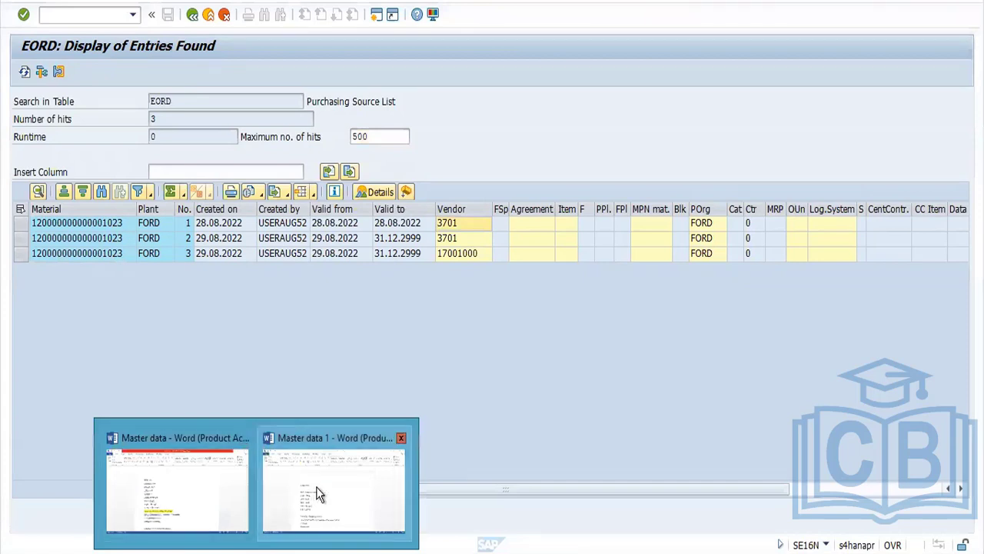
- Switch to the Master data 1 document in Word and add the line "EORD" under the Source List heading
{"action": "left_click", "coordinate": [316, 492]}
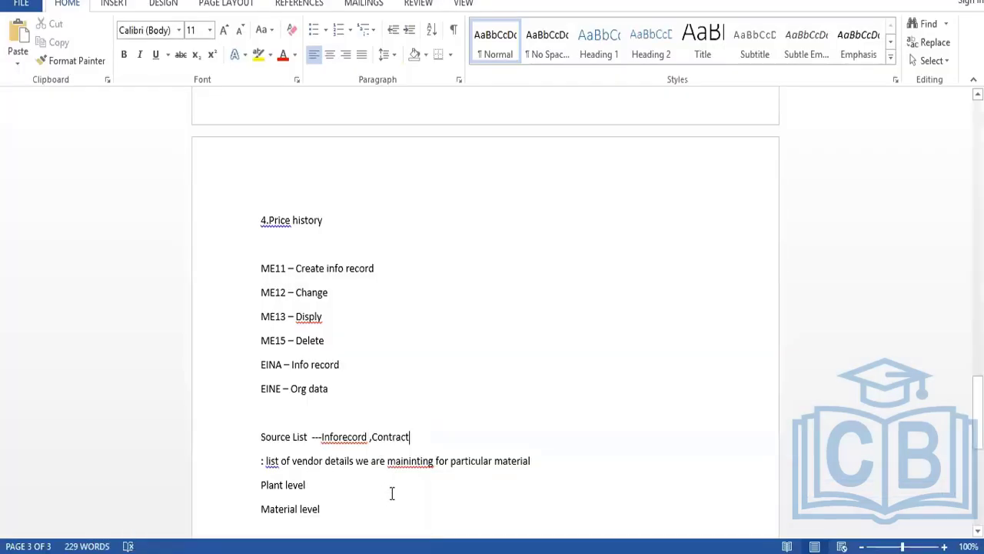
{"action": "key", "text": "Return"}
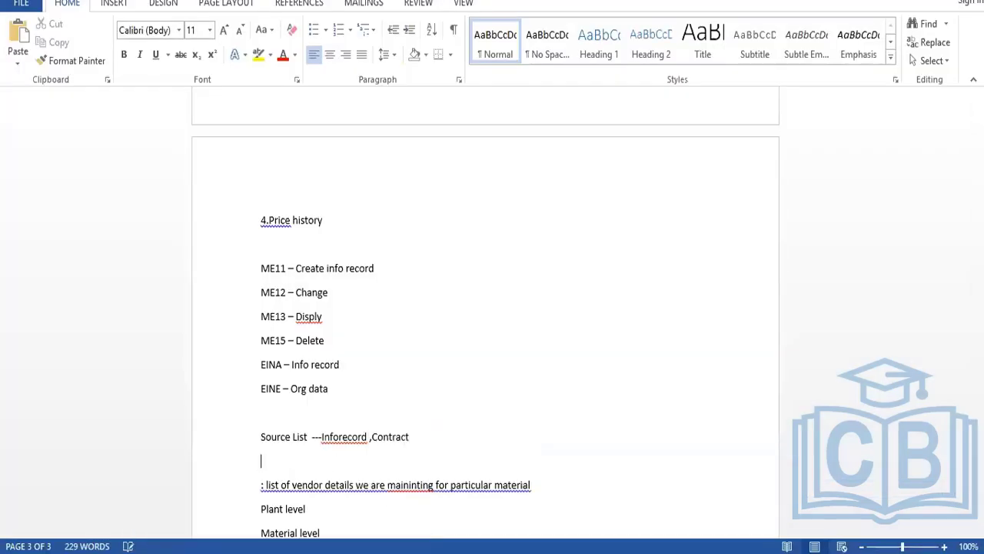
{"action": "type", "text": "EORD"}
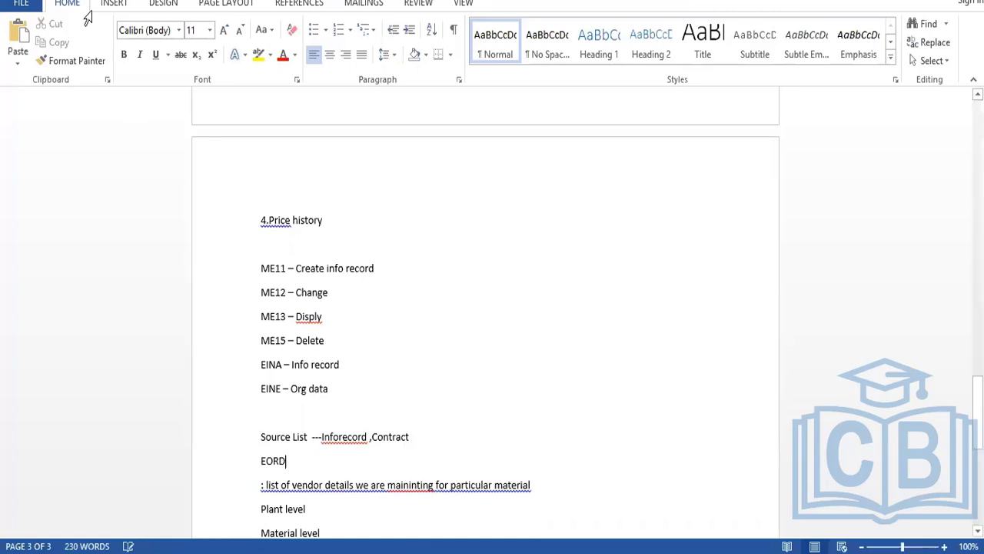
{"action": "left_click", "coordinate": [405, 318]}
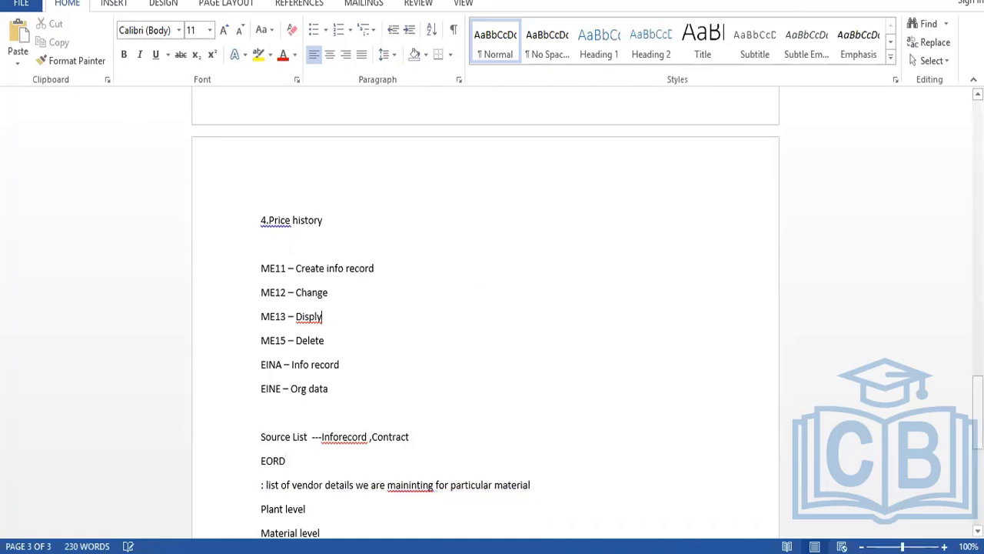
- Add the heading "Purchase Request" below the "Material level" line, leaving a blank line between them
{"action": "scroll", "coordinate": [485, 323], "scroll_direction": "down", "scroll_amount": 5}
{"action": "scroll", "coordinate": [470, 244], "scroll_direction": "down", "scroll_amount": 1}
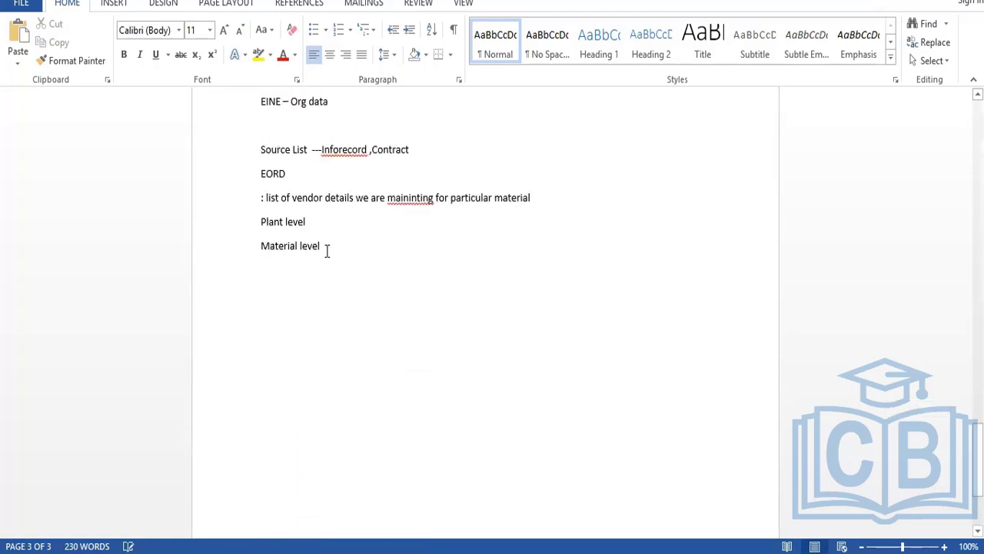
{"action": "key", "text": "Return"}
{"action": "key", "text": "Return"}
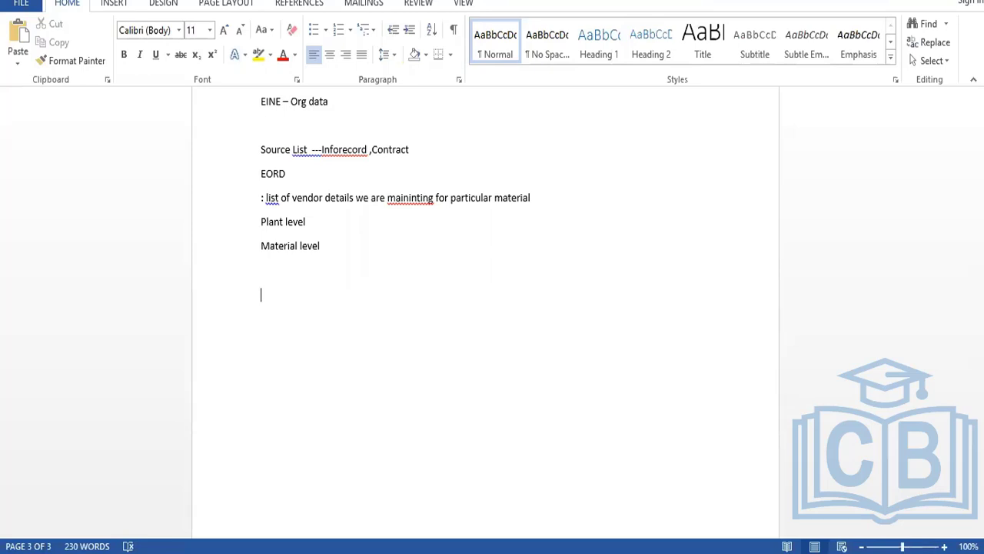
{"action": "type", "text": "Purchase Request"}
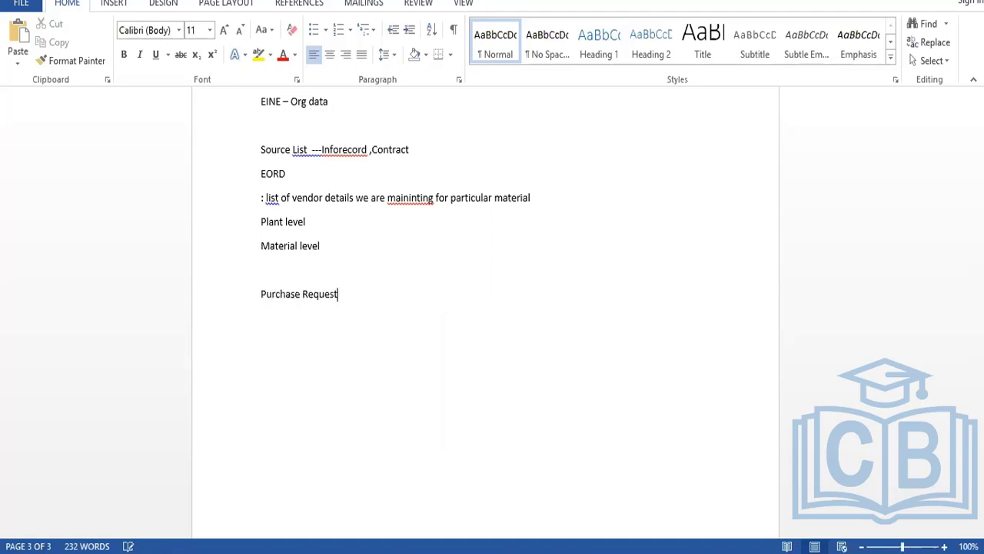
- List "1.MRP – Material requirement planning" and "2.Direct creation of materails" under the Purchase Request heading
{"action": "key", "text": "Return"}
{"action": "type", "text": "1.MRP - mATERIAL requi"}
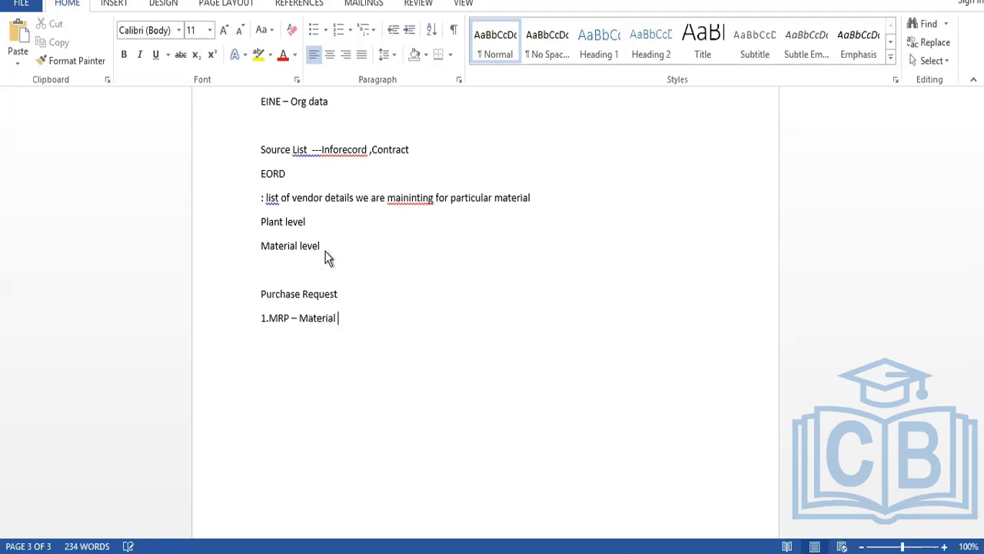
{"action": "type", "text": "red"}
{"action": "key", "text": "BackSpace"}
{"action": "type", "text": "me"}
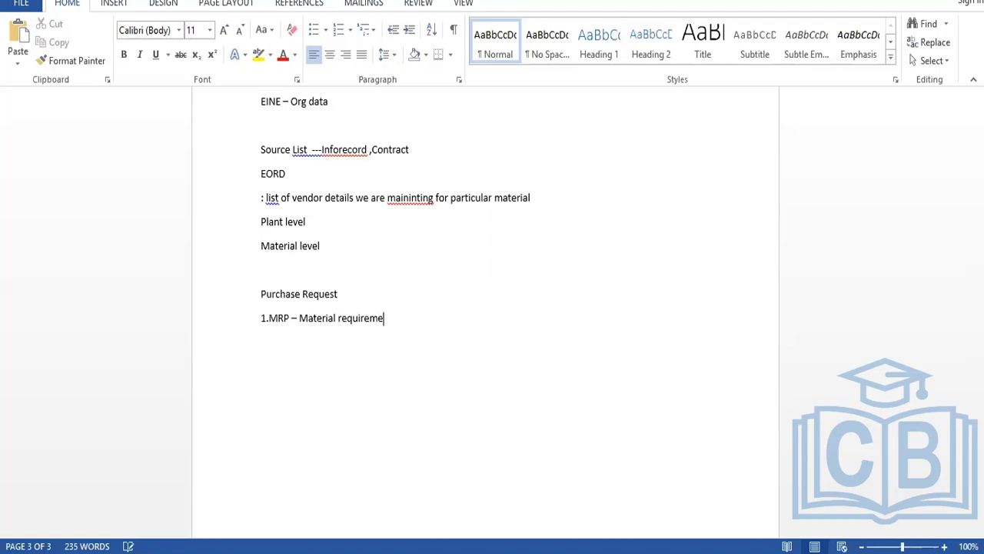
{"action": "type", "text": "nt planning"}
{"action": "key", "text": "Return"}
{"action": "type", "text": "2.Direct "}
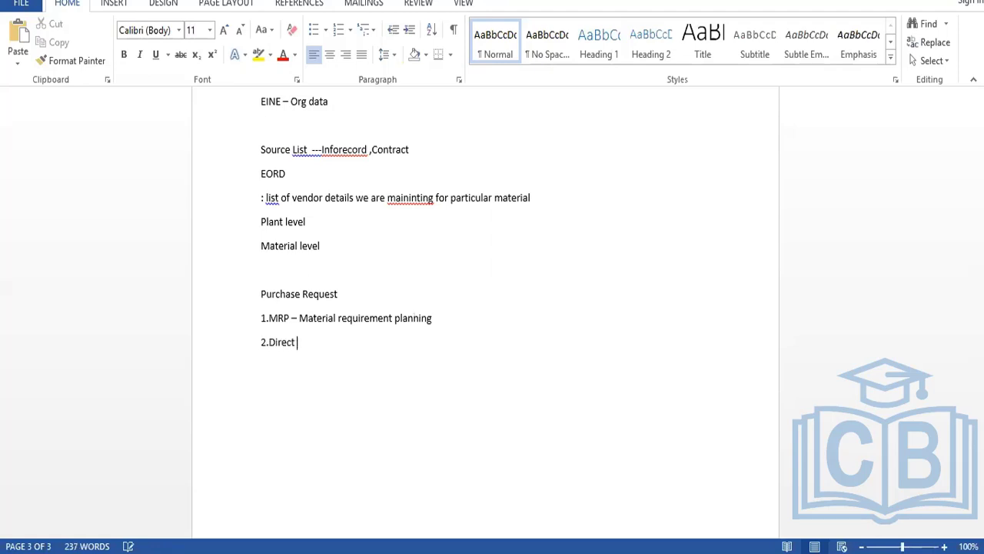
{"action": "type", "text": "creation of materail"}
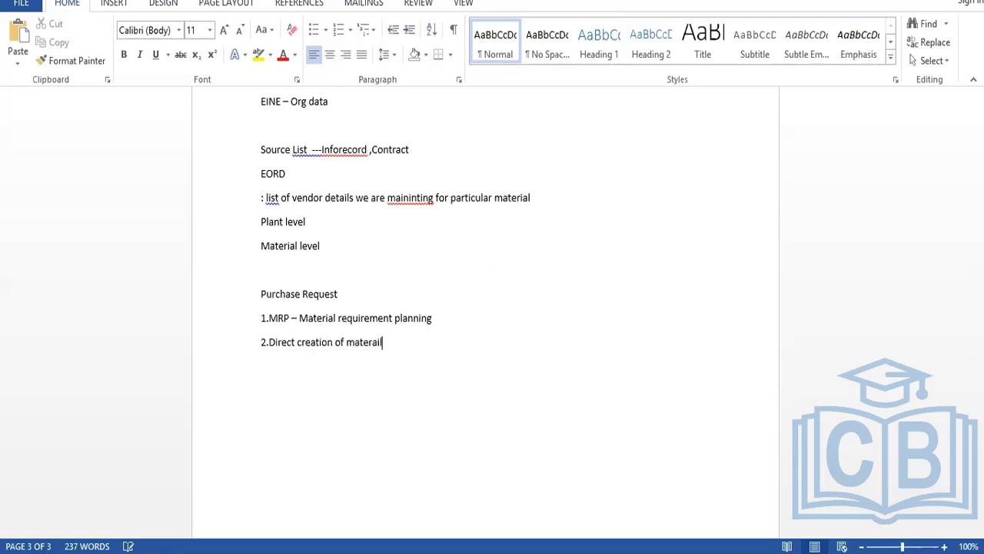
{"action": "type", "text": "s"}
- After a blank line, write the procurement flows "PR – PO –GR –IR" and "PO-RFQ-QM-QC-PO-GR-IR" on separate lines
{"action": "key", "text": "Return"}
{"action": "key", "text": "Return"}
{"action": "type", "text": "PR -"}
{"action": "type", "text": " PO -"}
{"action": "type", "text": "G"}
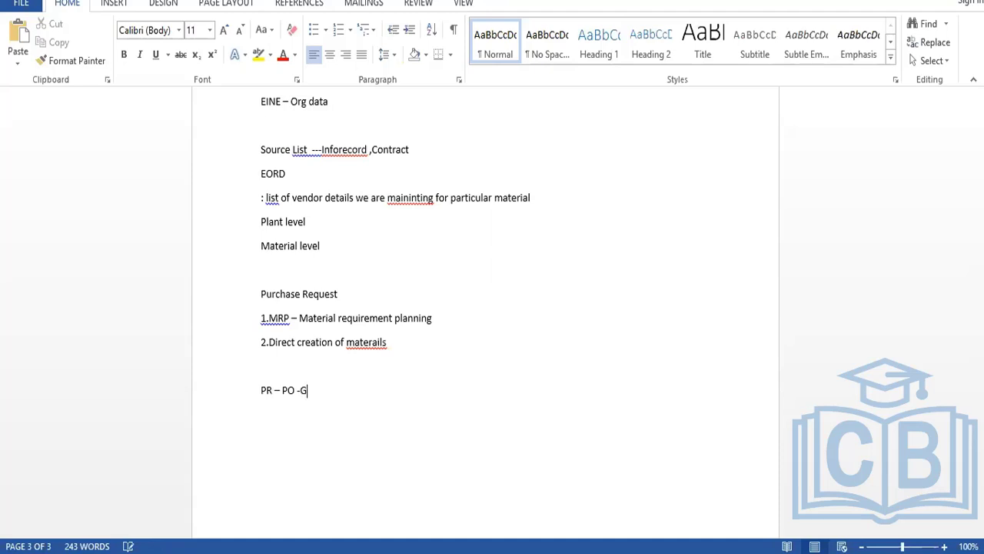
{"action": "type", "text": "R -IR"}
{"action": "key", "text": "Return"}
{"action": "type", "text": "PO-RFQ-QM-Q"}
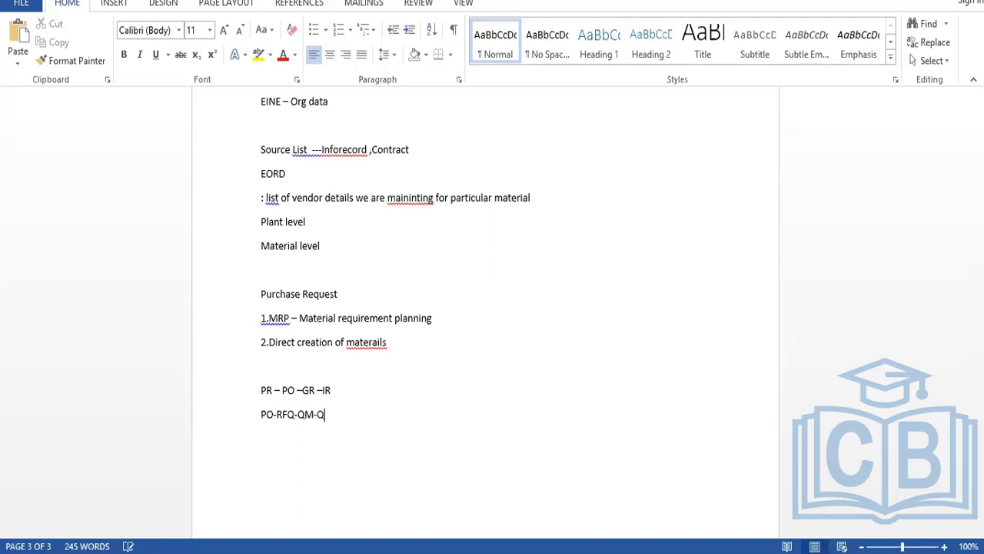
{"action": "type", "text": "C-PO-GR-IR"}
- Add three more procurement flow lines: "PO-CONTRACT-PO-GR-IR", "PO-GR-IR" and "PO –PO –GR- IR"
{"action": "key", "text": "Return"}
{"action": "type", "text": "PO-C"}
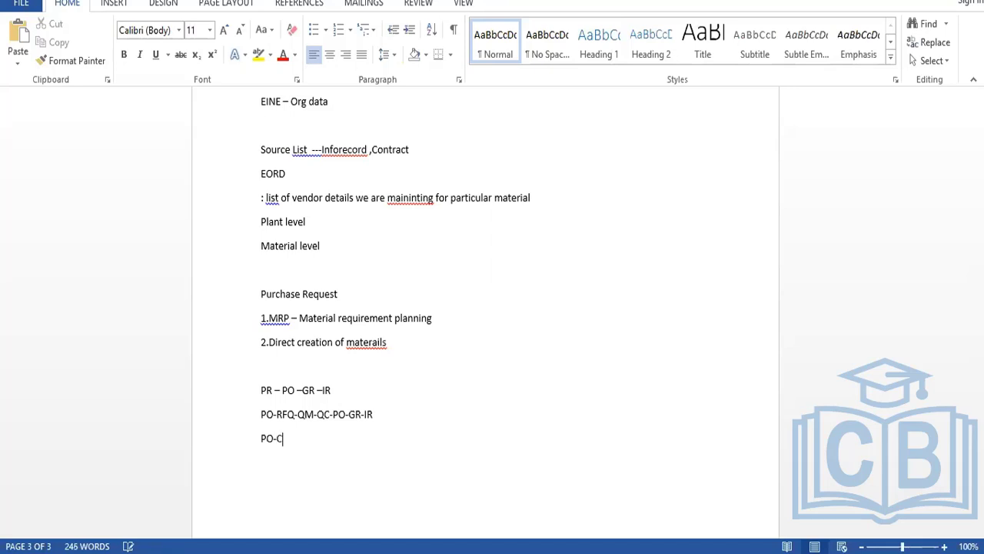
{"action": "type", "text": "ONTRACT-PO-G"}
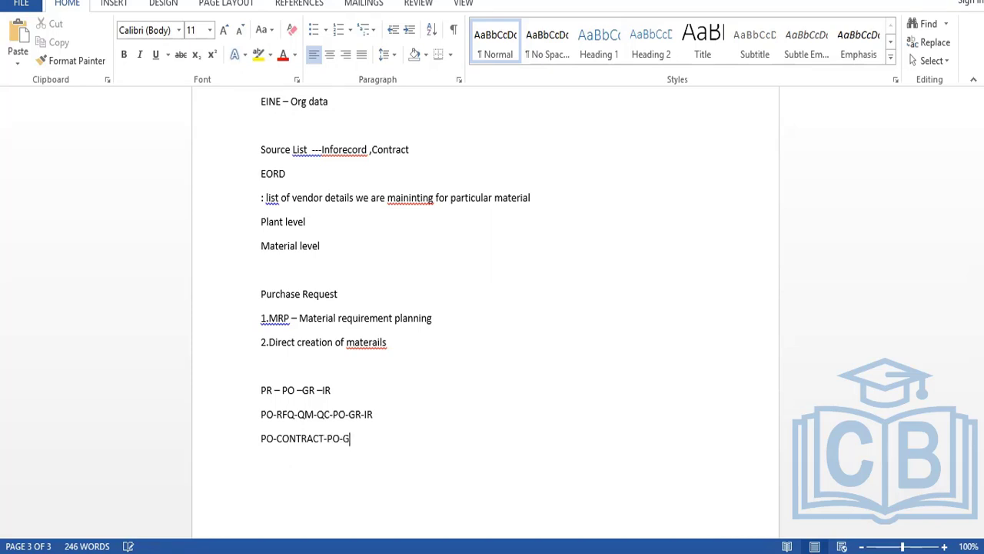
{"action": "type", "text": "R-IR"}
{"action": "key", "text": "Return"}
{"action": "type", "text": "PO-GR-IR"}
{"action": "key", "text": "Return"}
{"action": "type", "text": "PO"}
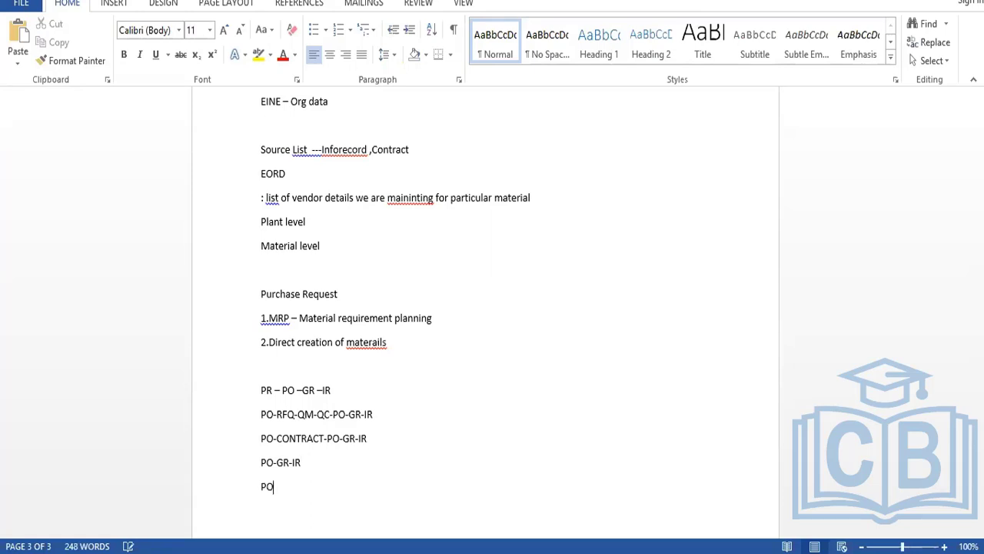
{"action": "type", "text": " -PO -GR- IR"}
- Format the five procurement flow lines as a bulleted list
{"action": "left_click", "coordinate": [263, 373]}
{"action": "left_click_drag", "start_coordinate": [263, 368], "coordinate": [352, 499]}
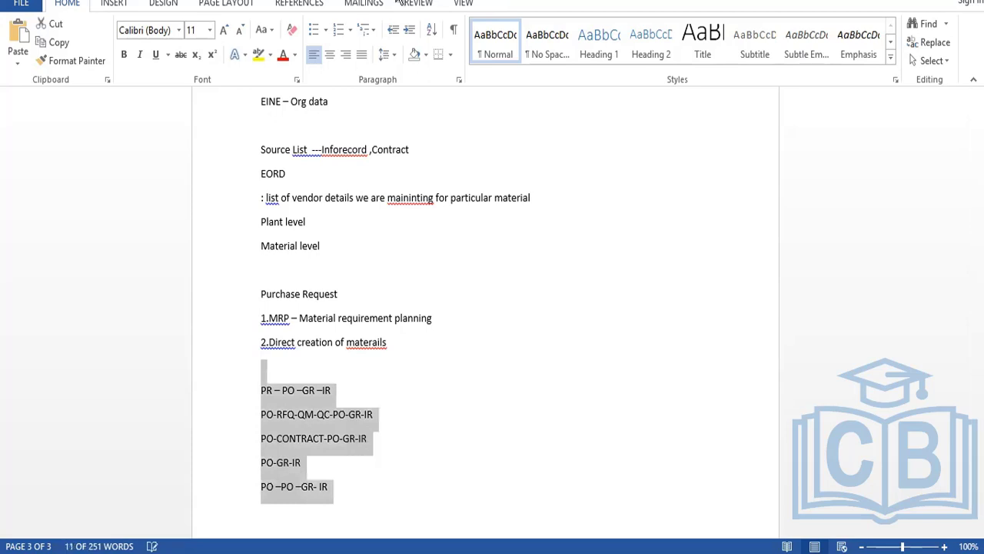
{"action": "left_click", "coordinate": [315, 29]}
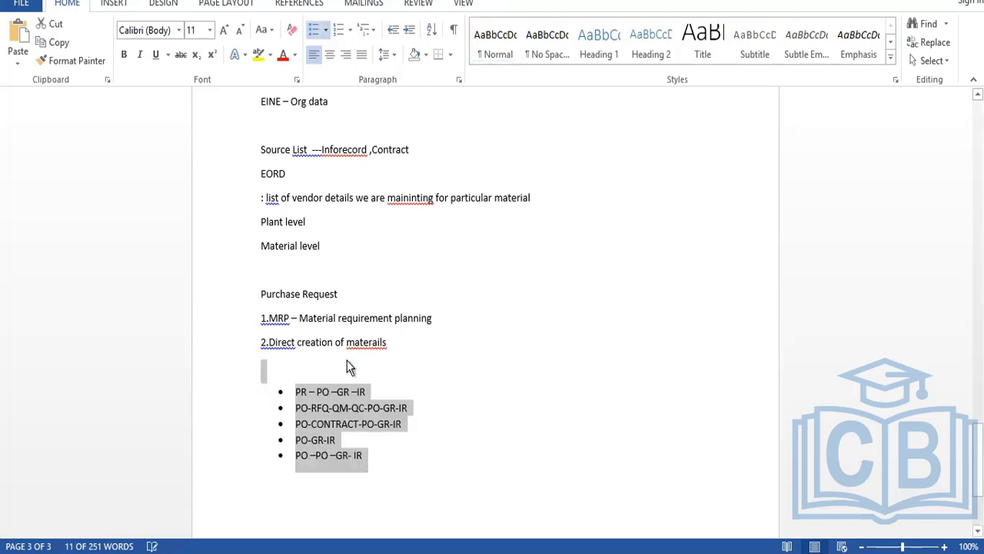
{"action": "left_click", "coordinate": [387, 457]}
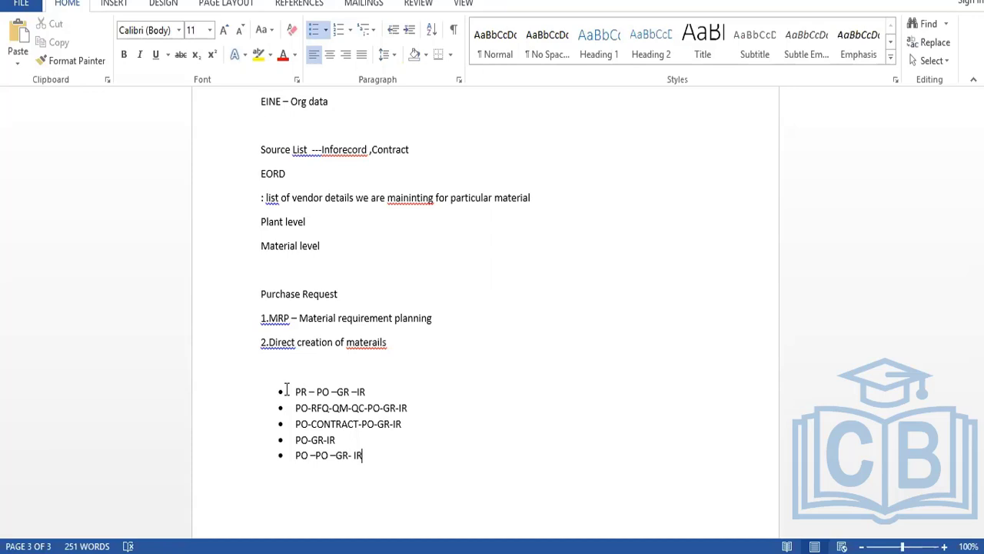
- End the bulleted list and, after a blank line, write the heading "Purchase Req"
{"action": "key", "text": "Return"}
{"action": "key", "text": "Return"}
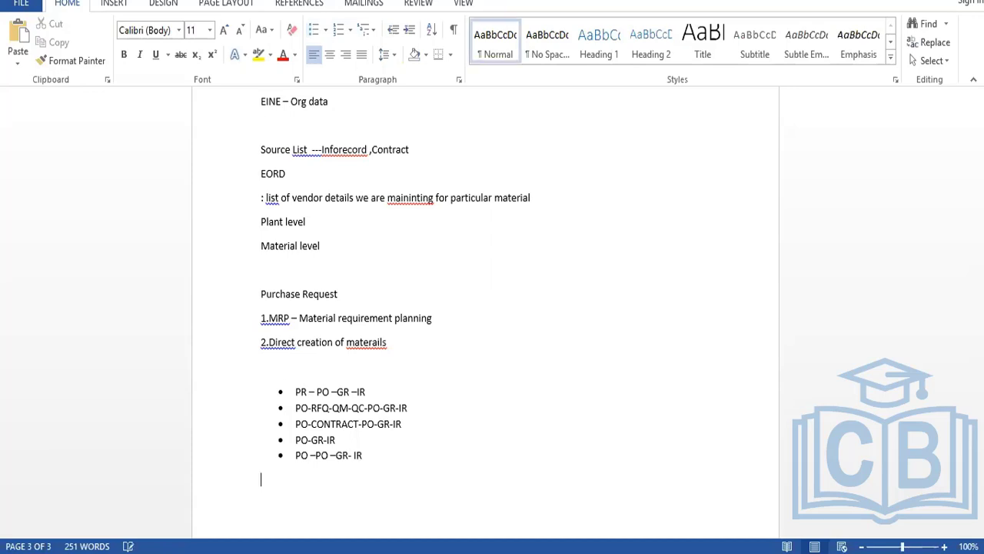
{"action": "key", "text": "Return"}
{"action": "type", "text": "Purchase Req"}
{"action": "key", "text": "Return"}
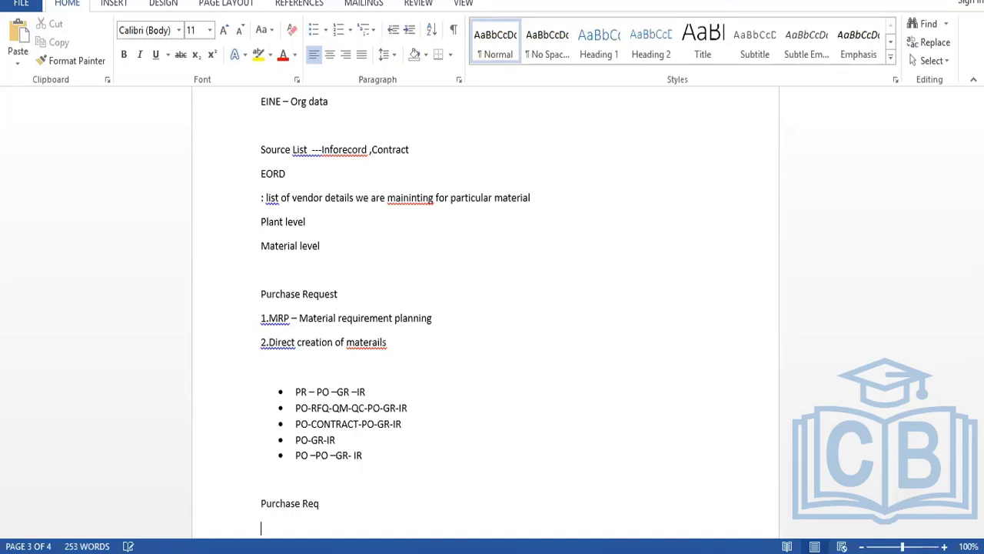
- Under Purchase Req, write "Internal req or instruction to the dep from another dep for the procurement of the materials"
{"action": "type", "text": "Internal req or i"}
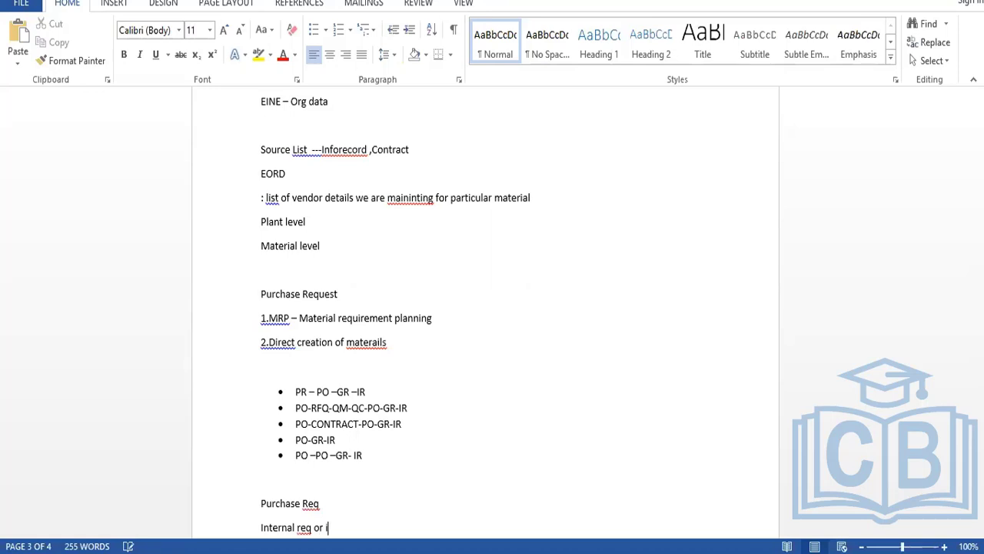
{"action": "type", "text": "nstruction to the dep "}
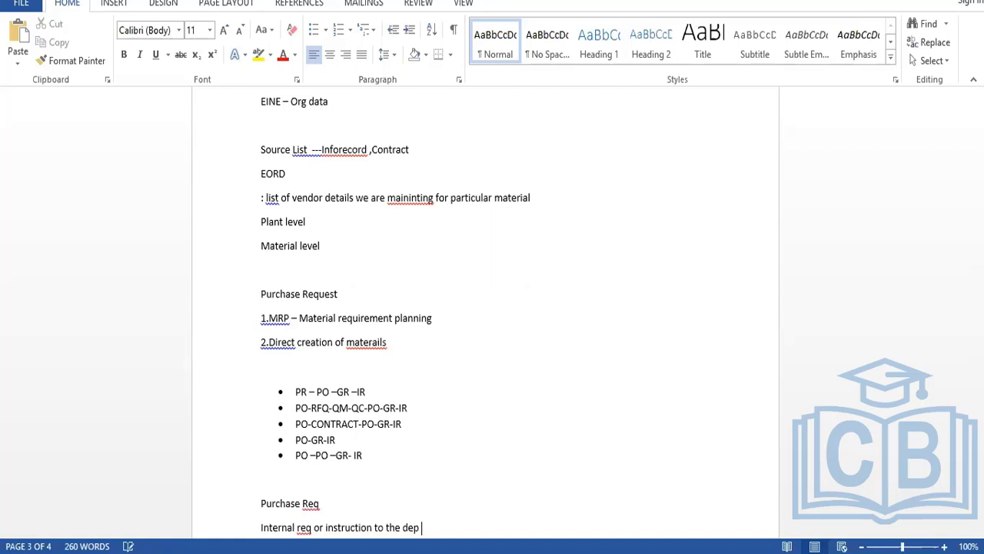
{"action": "type", "text": "from another dep f"}
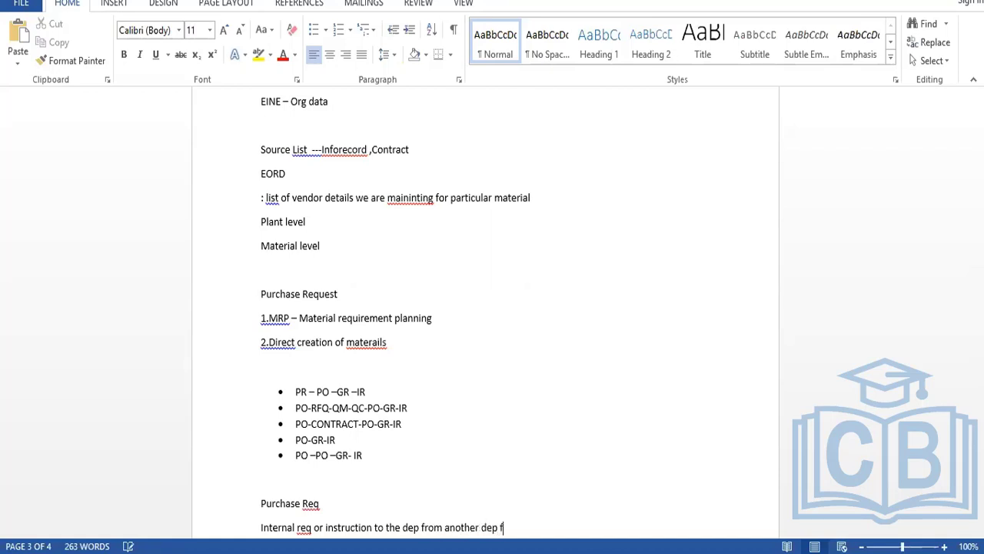
{"action": "type", "text": "or the procurement of th"}
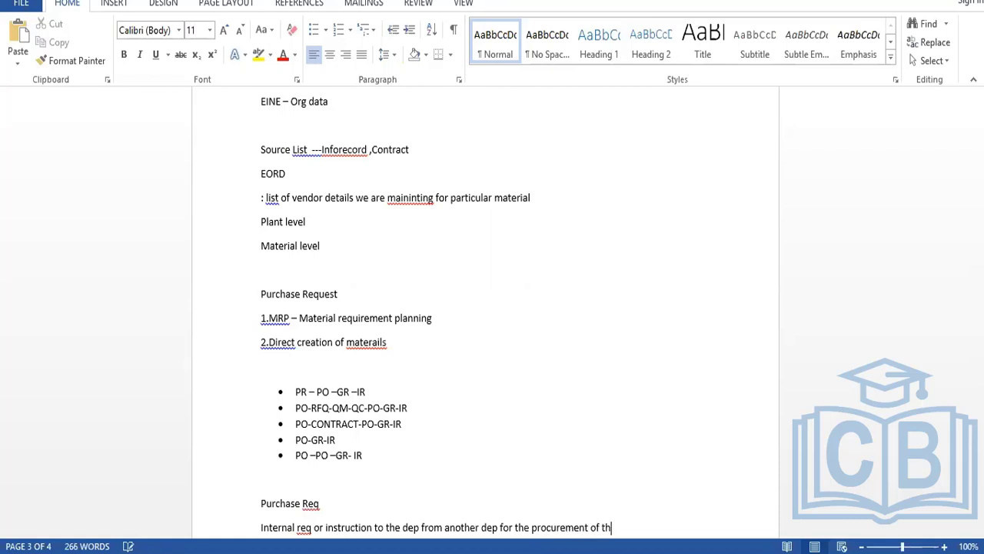
{"action": "type", "text": "e matersils"}
{"action": "key", "text": "BackSpace"}
{"action": "key", "text": "BackSpace"}
{"action": "key", "text": "BackSpace"}
{"action": "key", "text": "BackSpace"}
{"action": "type", "text": "ials"}
{"action": "key", "text": "Return"}
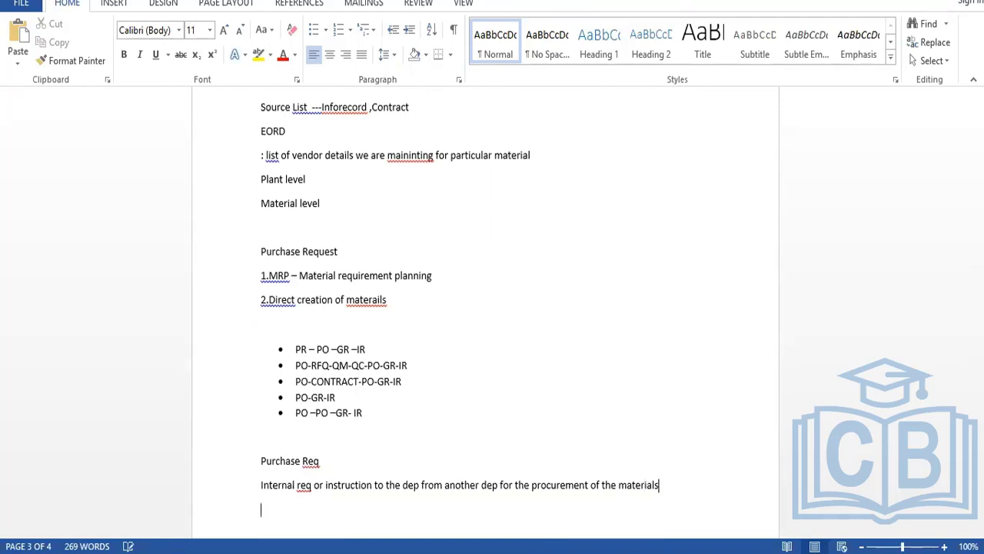
- After a blank line, add the entries "Doc type" and "AAC" on separate lines
{"action": "key", "text": "Return"}
{"action": "type", "text": "Doc type"}
{"action": "key", "text": "Return"}
{"action": "type", "text": "A"}
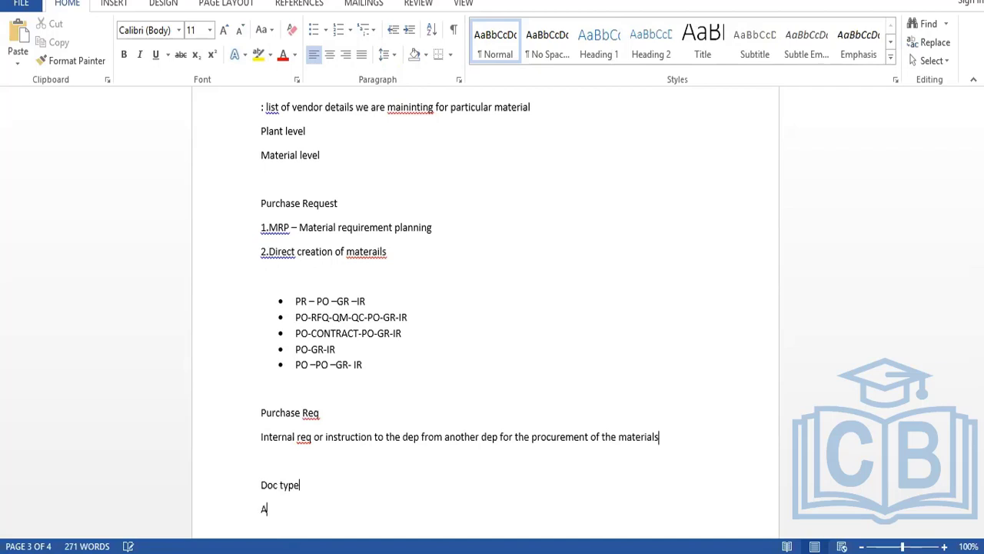
{"action": "type", "text": "AC"}
{"action": "key", "text": "Return"}
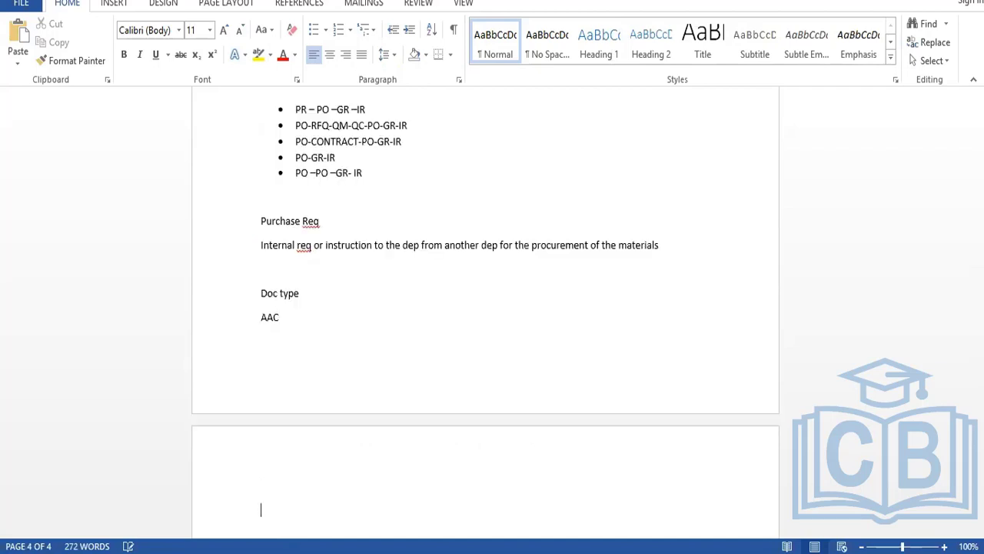
- Replace the blank line above "Doc type" with a line reading "Control Functions"
{"action": "left_click", "coordinate": [262, 273]}
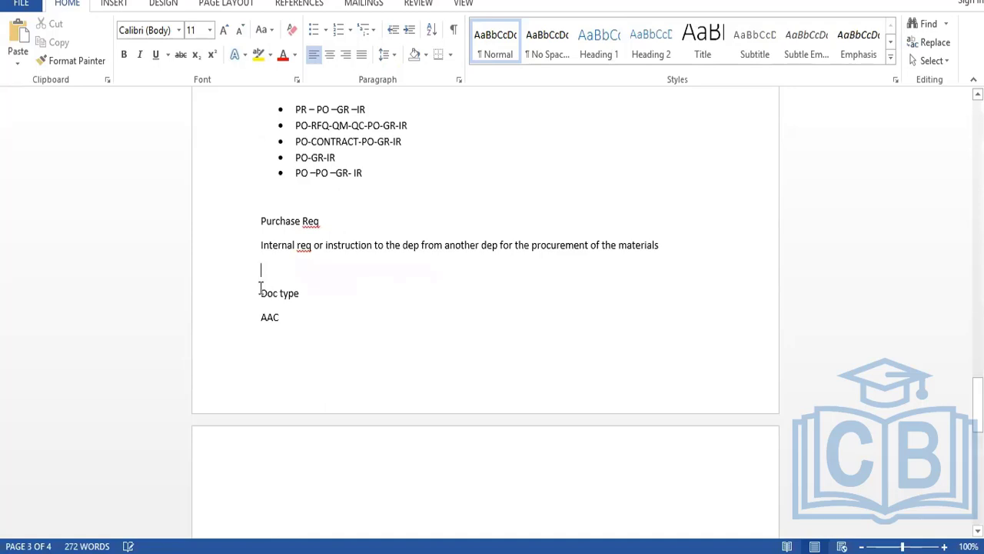
{"action": "key", "text": "Delete"}
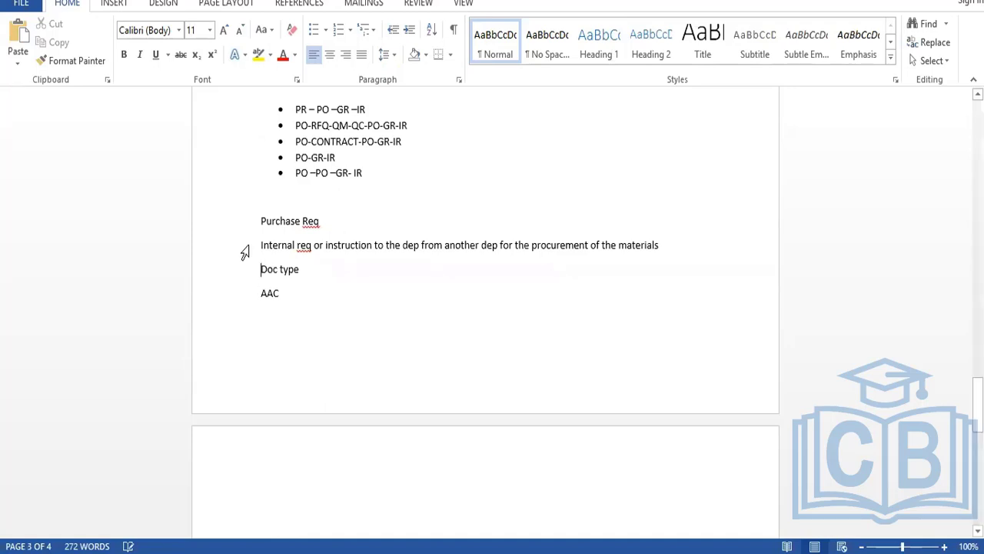
{"action": "type", "text": "Control "}
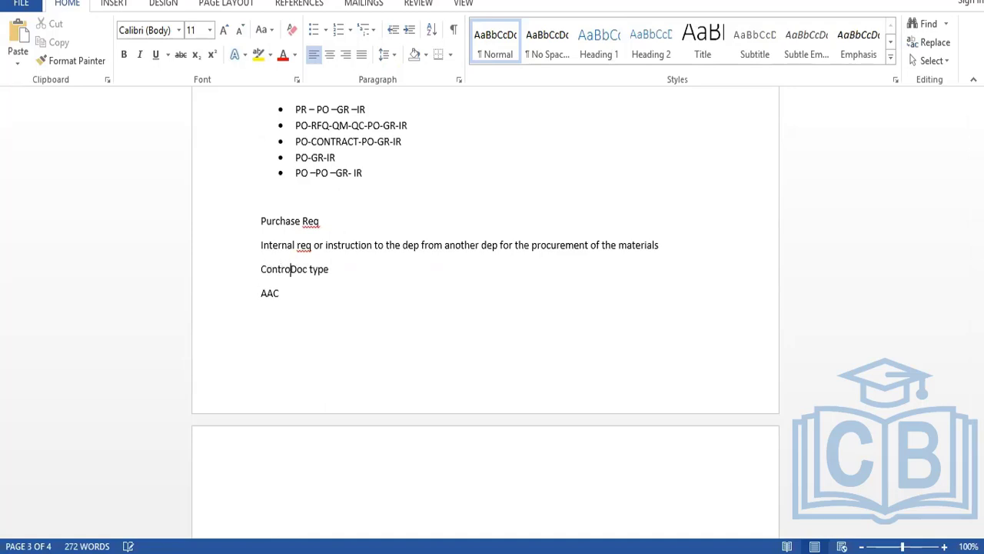
{"action": "type", "text": "F"}
{"action": "type", "text": "unctions"}
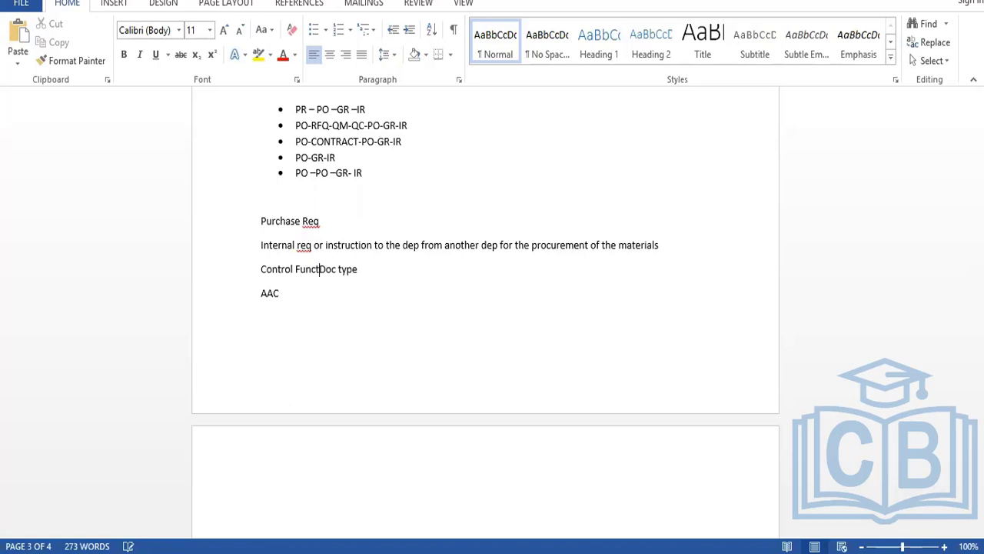
{"action": "key", "text": "Return"}
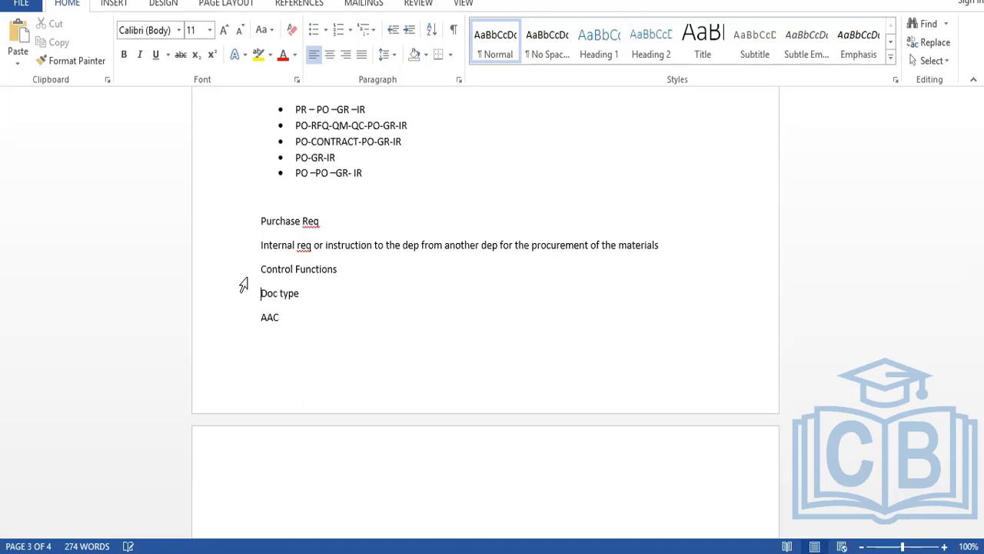
- Append ",Item cat" to the AAC line under Doc type
{"action": "left_click", "coordinate": [301, 322]}
{"action": "type", "text": ",Item at"}
{"action": "key", "text": "BackSpace"}
{"action": "key", "text": "BackSpace"}
{"action": "type", "text": "cat"}
{"action": "left_click", "coordinate": [298, 295]}
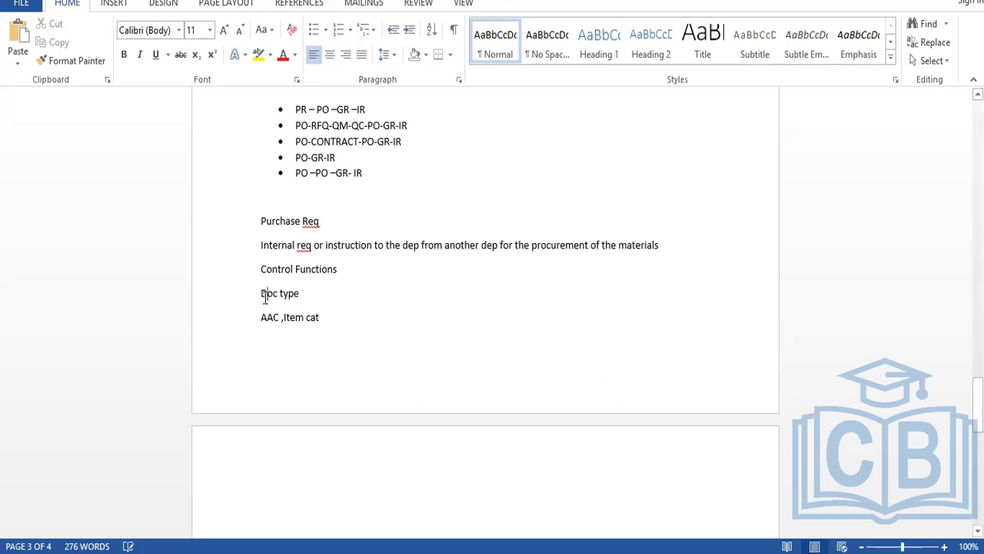
{"action": "left_click_drag", "start_coordinate": [262, 295], "coordinate": [310, 299]}
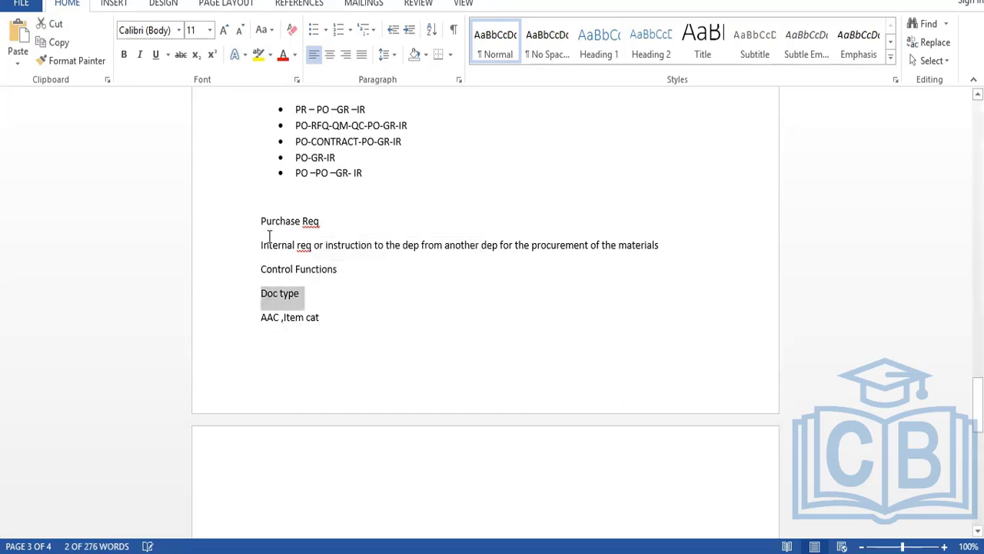
{"action": "left_click", "coordinate": [282, 317]}
{"action": "key", "text": "BackSpace"}
- Extend the Control Functions line with "all the trsaction data can be controlled by this"
{"action": "left_click", "coordinate": [341, 271]}
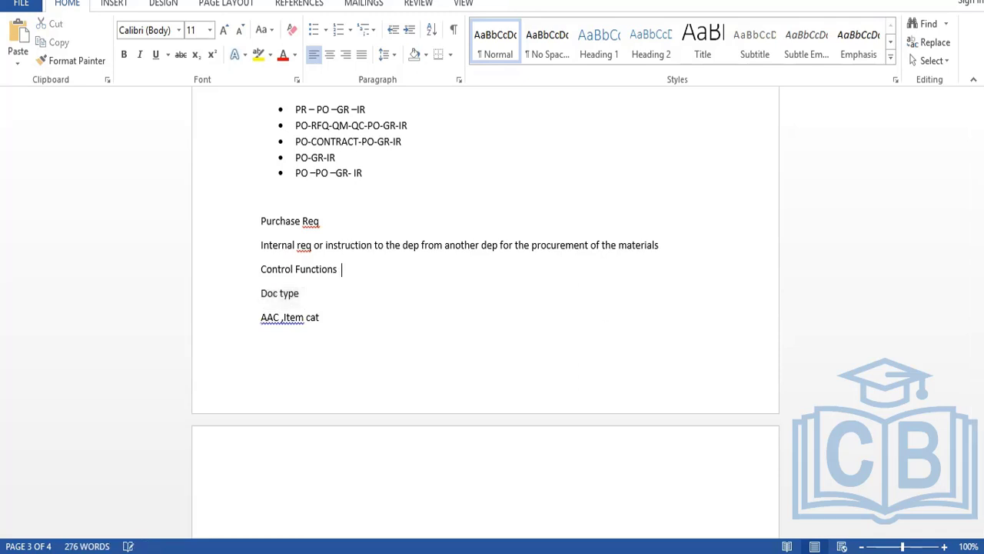
{"action": "type", "text": "all THE TR"}
{"action": "key", "text": "BackSpace"}
{"action": "key", "text": "BackSpace"}
{"action": "key", "text": "BackSpace"}
{"action": "key", "text": "BackSpace"}
{"action": "key", "text": "BackSpace"}
{"action": "key", "text": "BackSpace"}
{"action": "type", "text": "the trsaction data "}
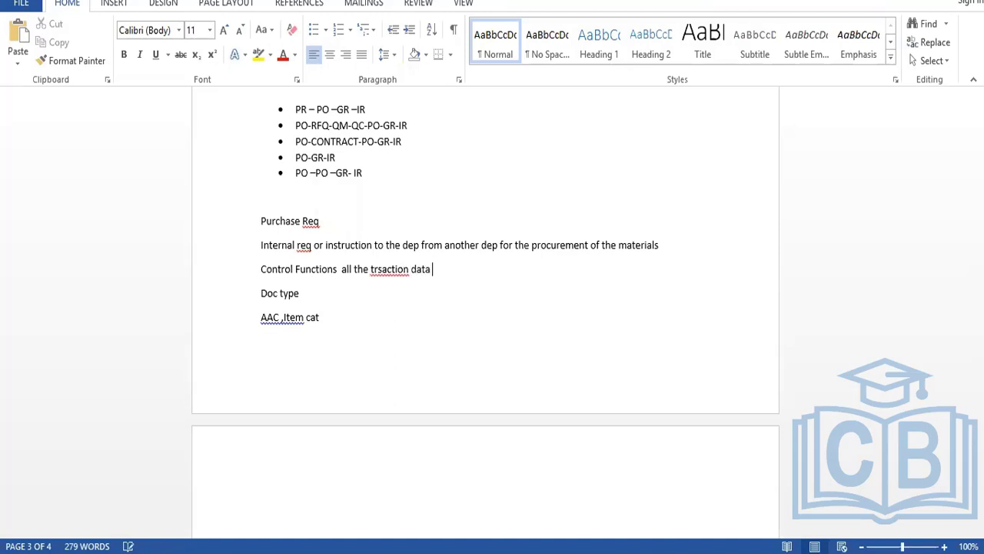
{"action": "type", "text": "can be controlled by this"}
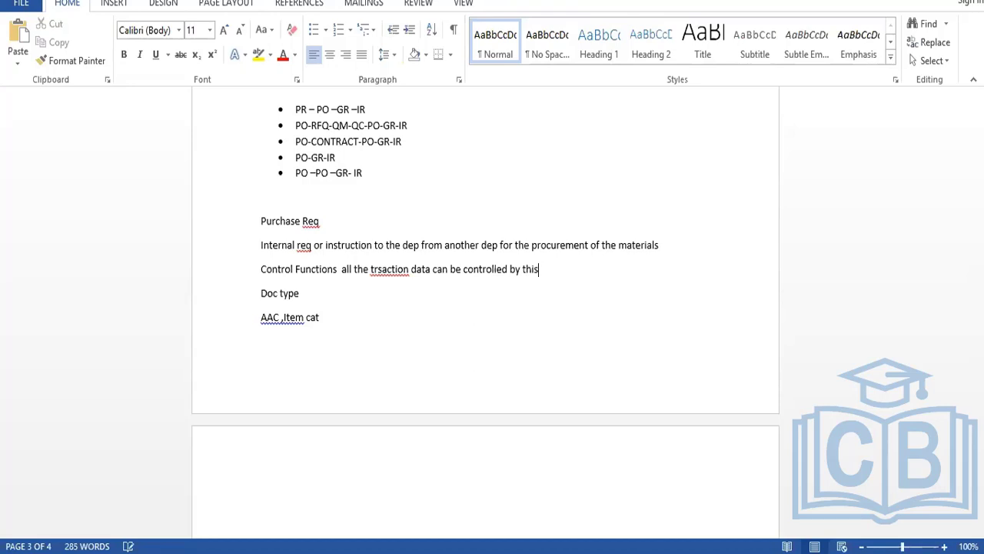
{"action": "key", "text": "Return"}
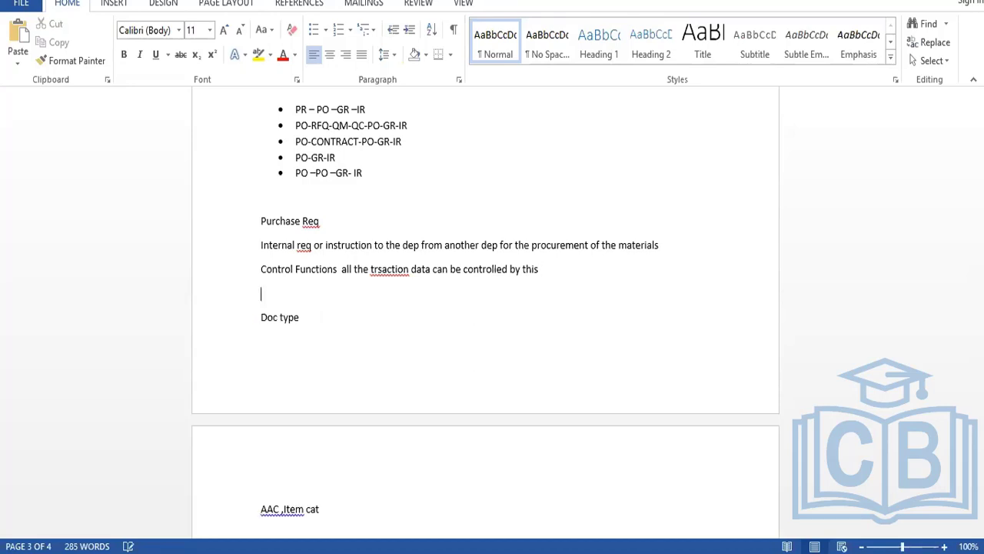
{"action": "key", "text": "BackSpace"}
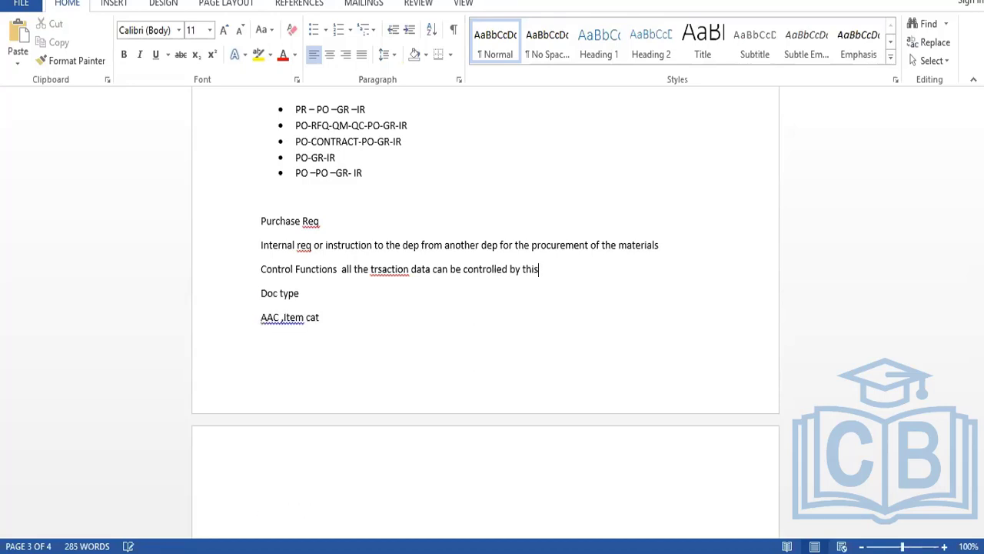
- Insert extra spacing between the comma and "Item cat" on the AAC line
{"action": "left_click", "coordinate": [282, 316]}
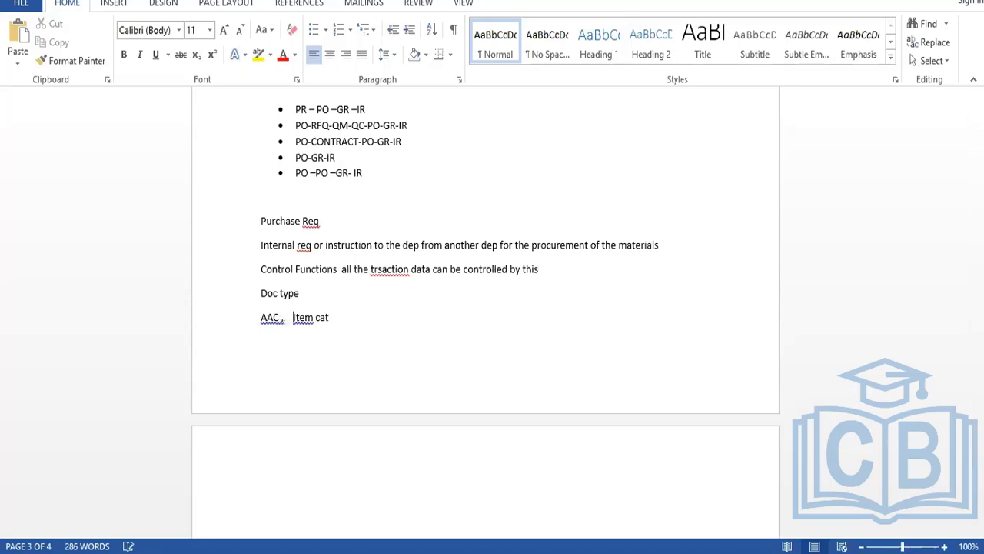